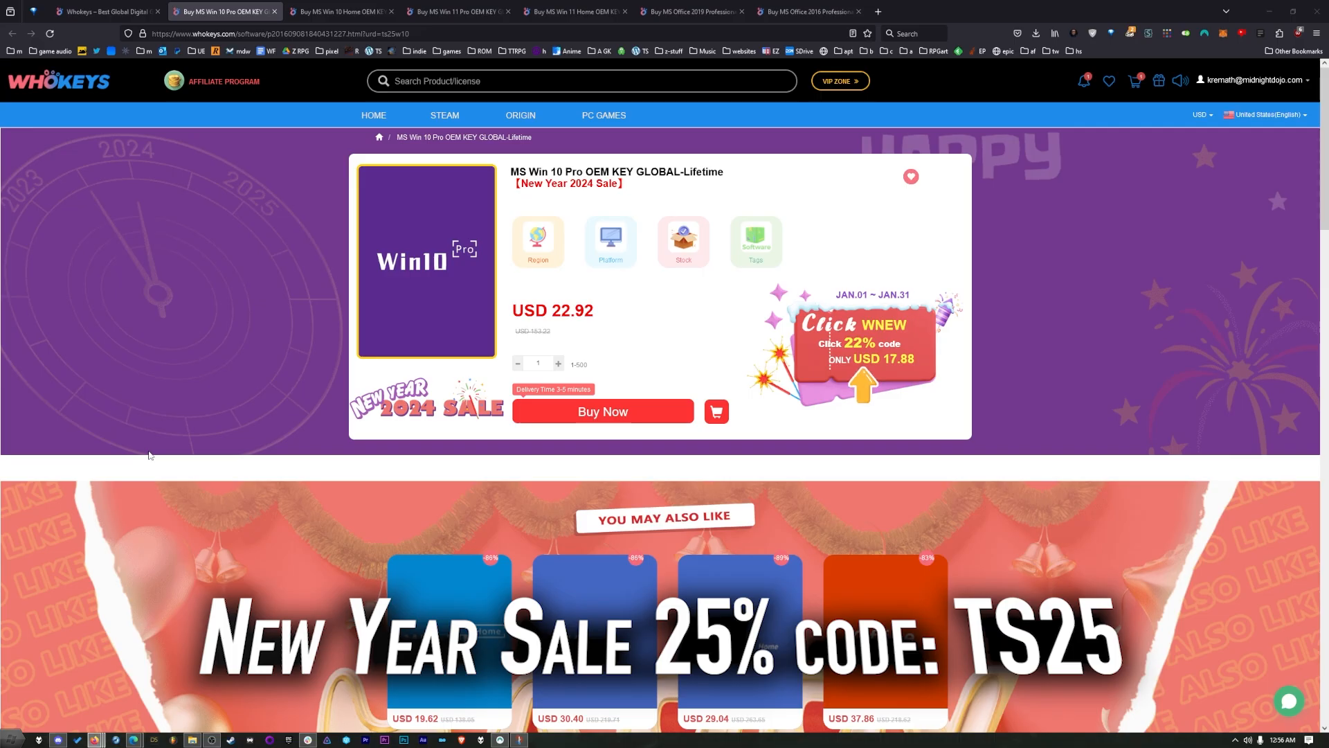
Step: Order one MS Win 10 Pro OEM key with promotion code ts25 applied and the message "cheers!"
left_click(599, 417)
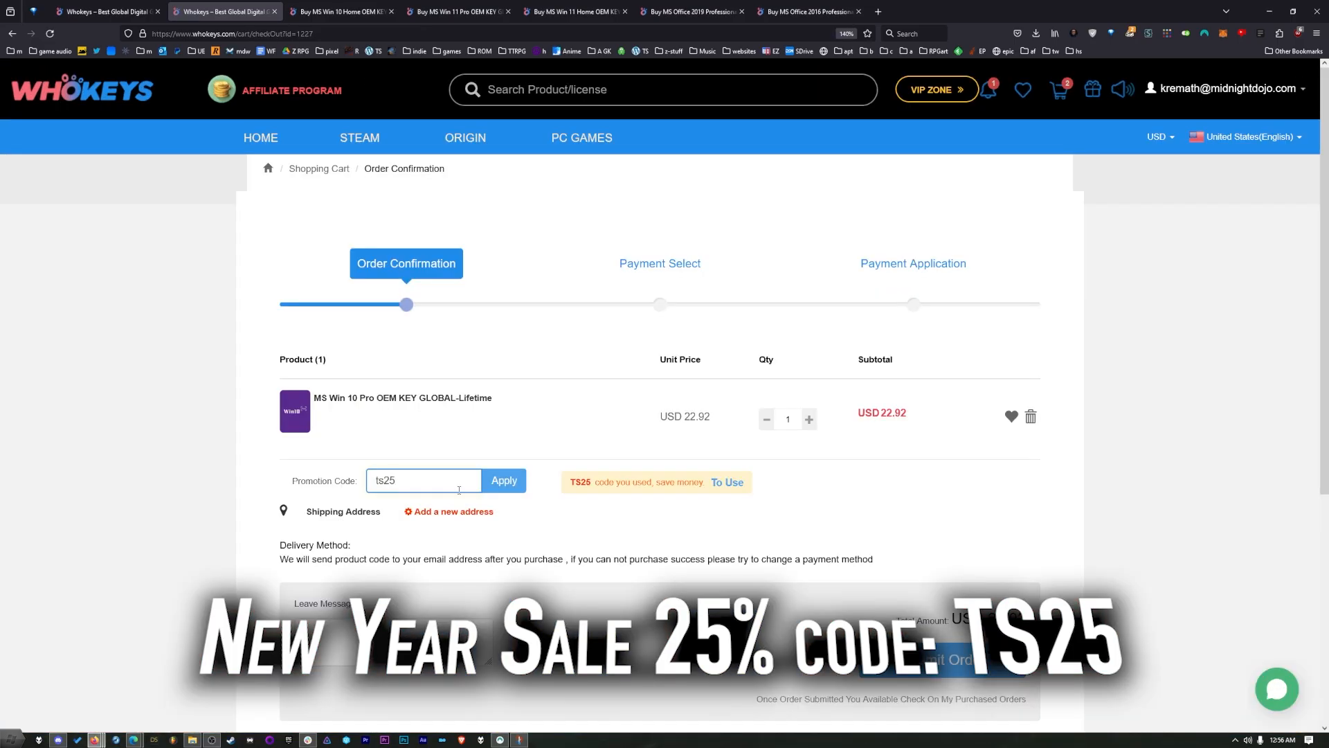
left_click(510, 485)
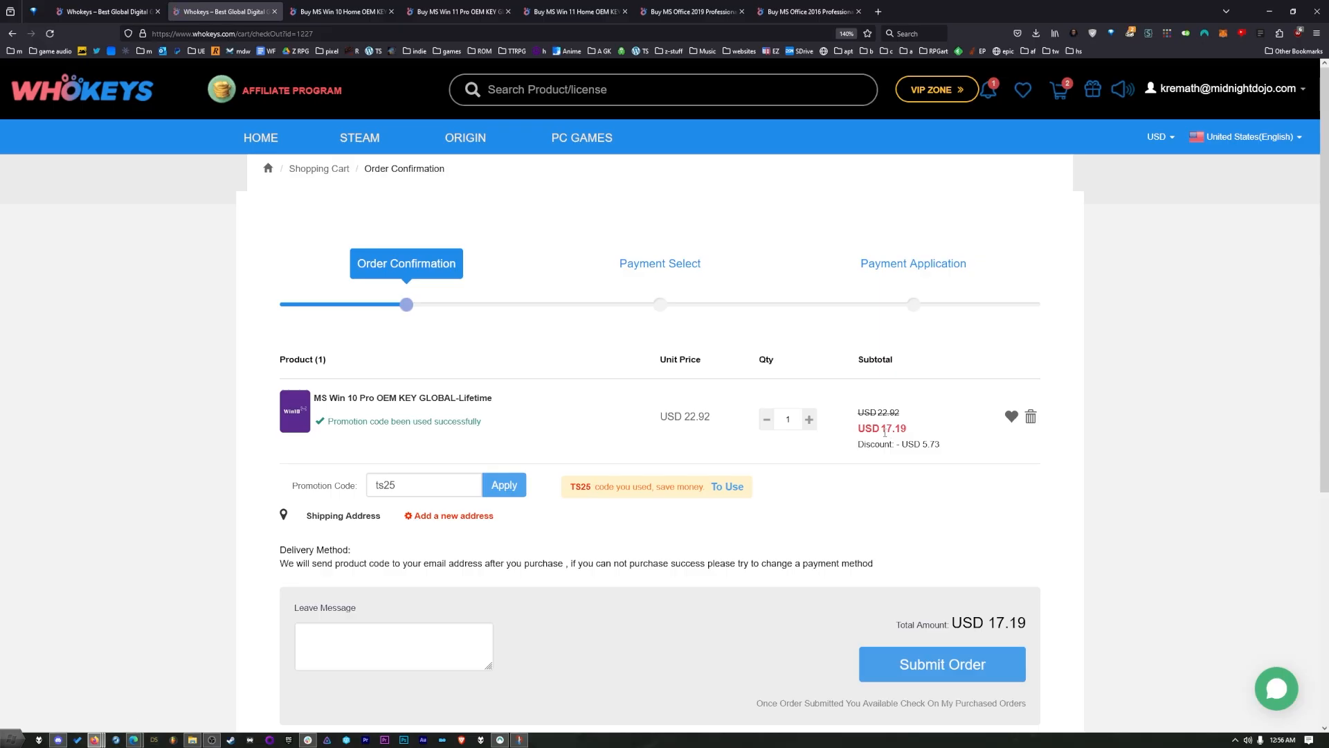
left_click_drag(858, 411, 887, 430)
left_click(904, 439)
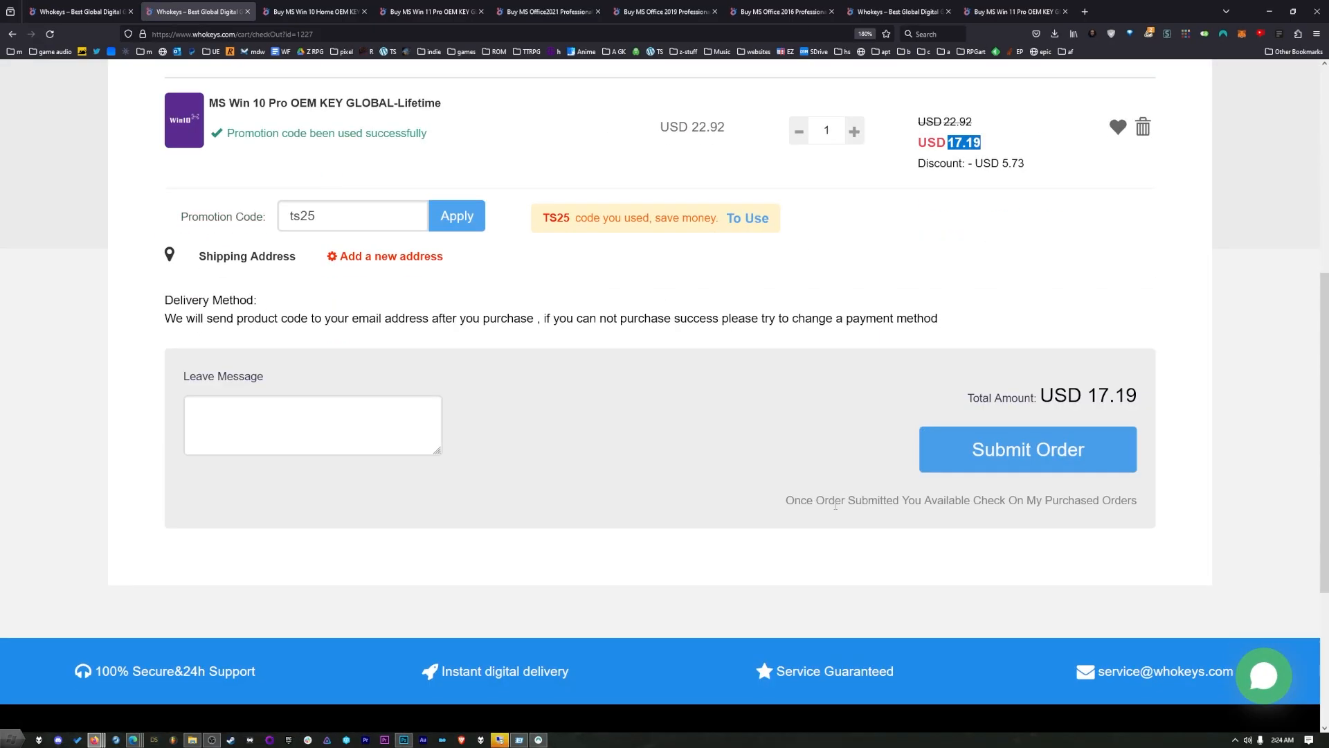
scroll(665, 374, "up", 3)
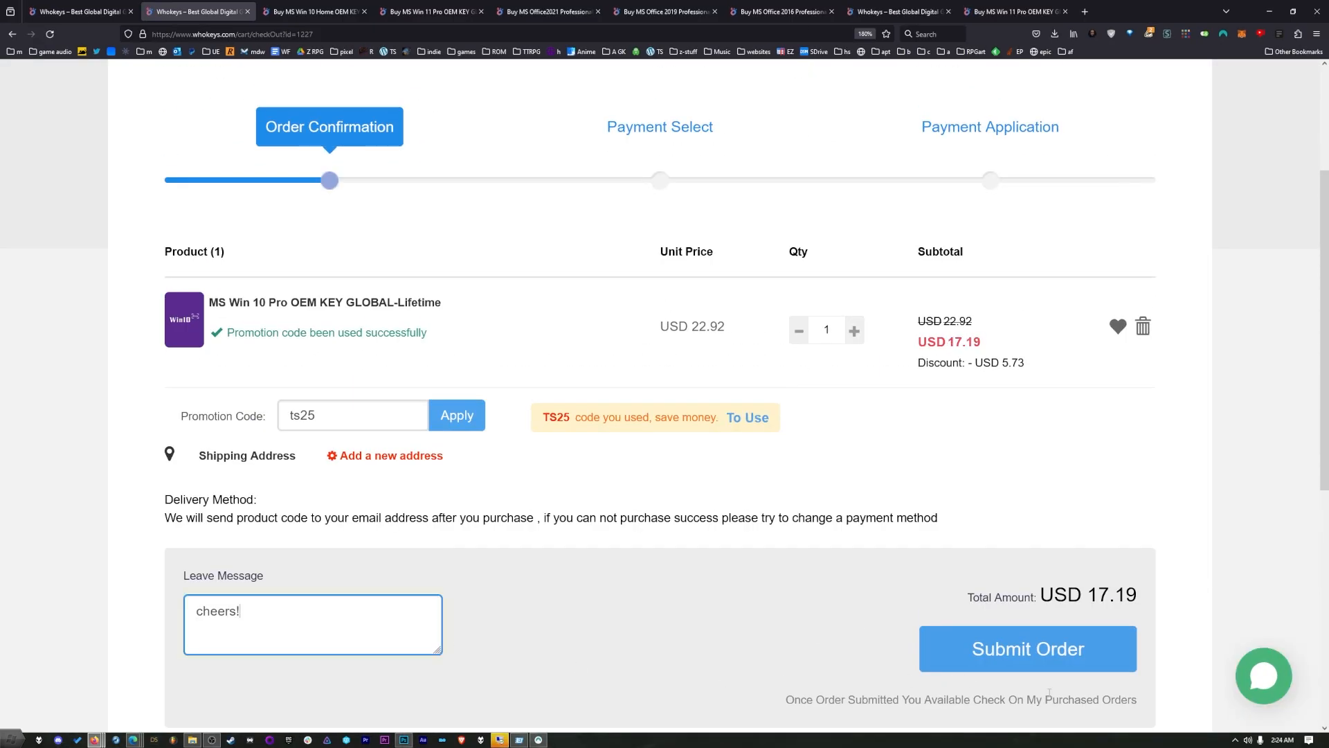
left_click(974, 656)
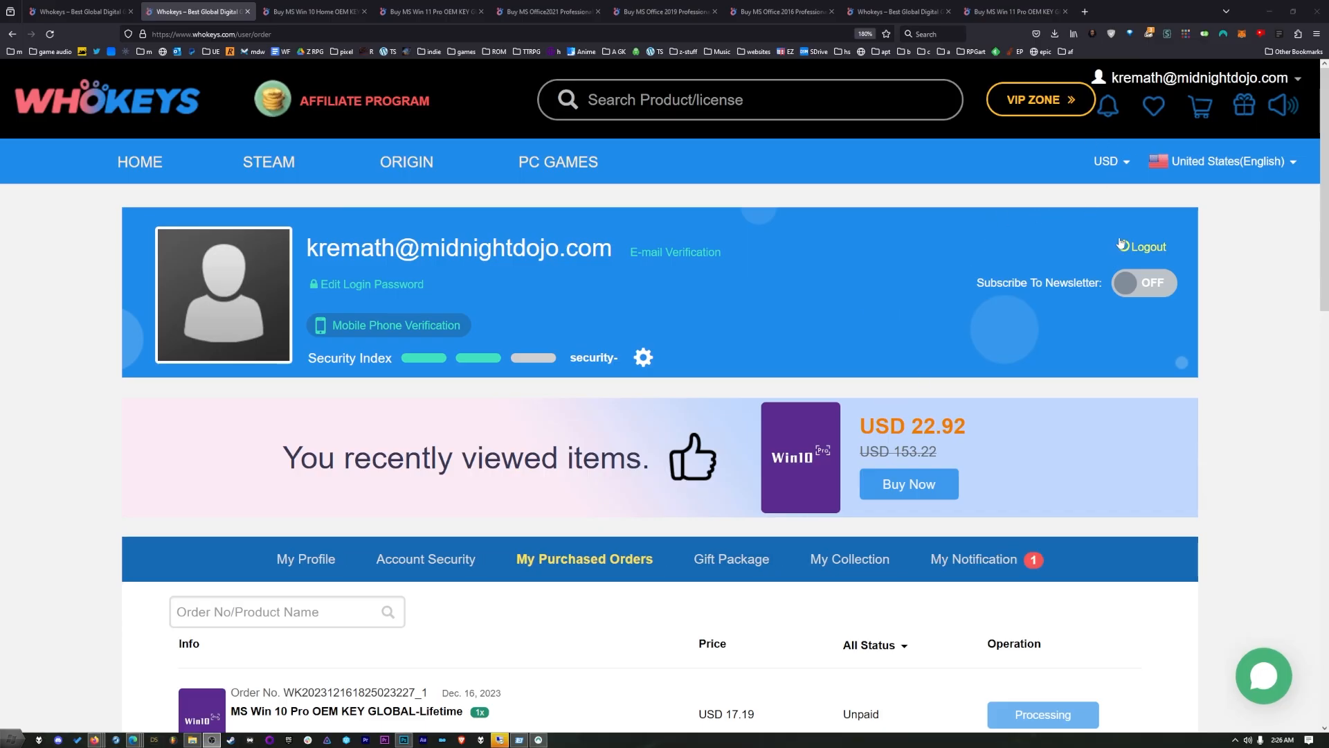
Step: Check the status of the new Win 10 Pro order in the account's list of purchased orders
mouse_move(1292, 81)
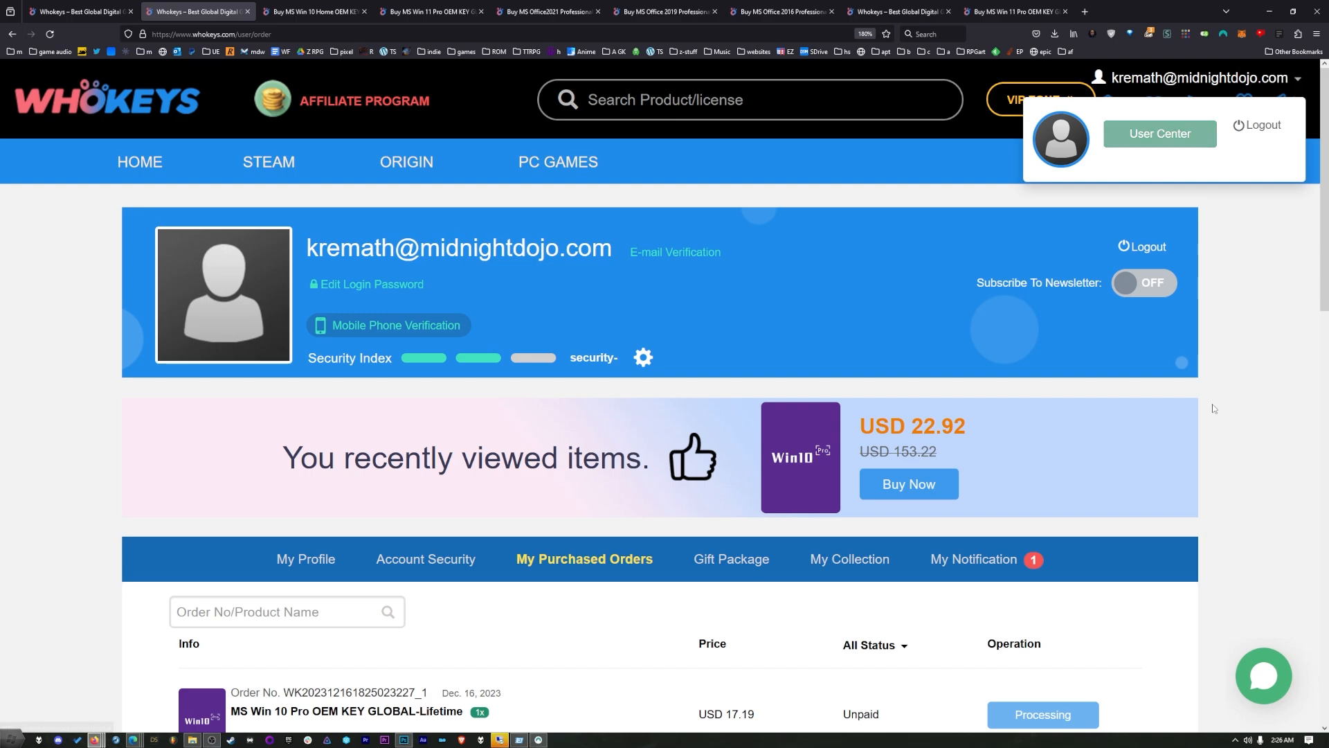
scroll(850, 441, "down", 2)
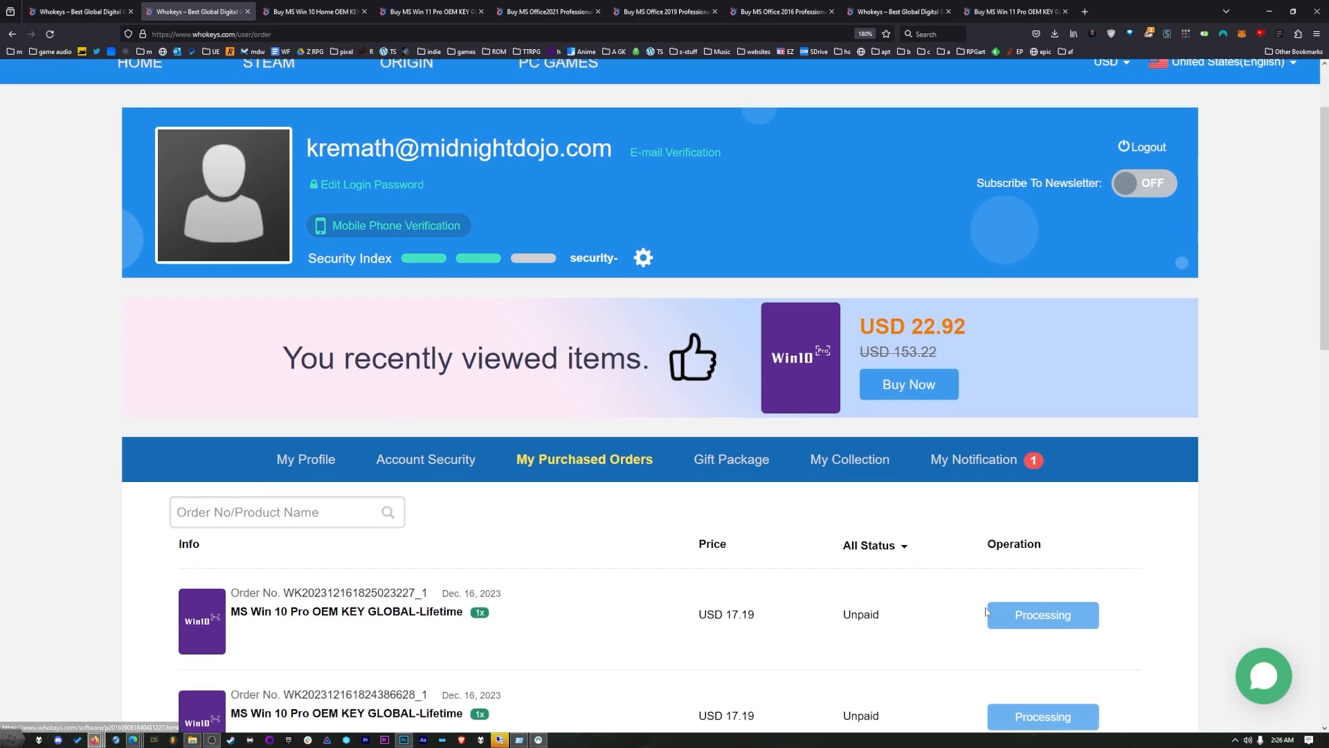
scroll(1101, 477, "down", 6)
scroll(1100, 478, "up", 2)
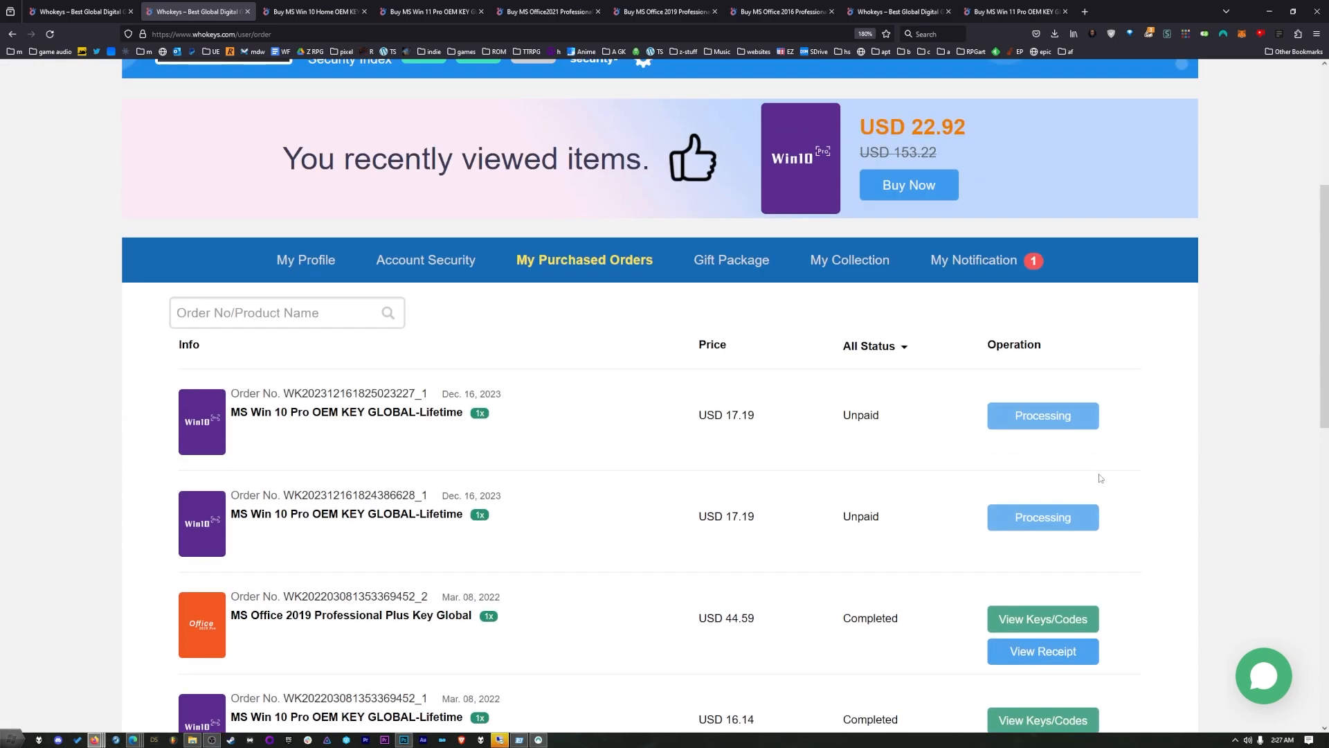
scroll(1100, 478, "up", 2)
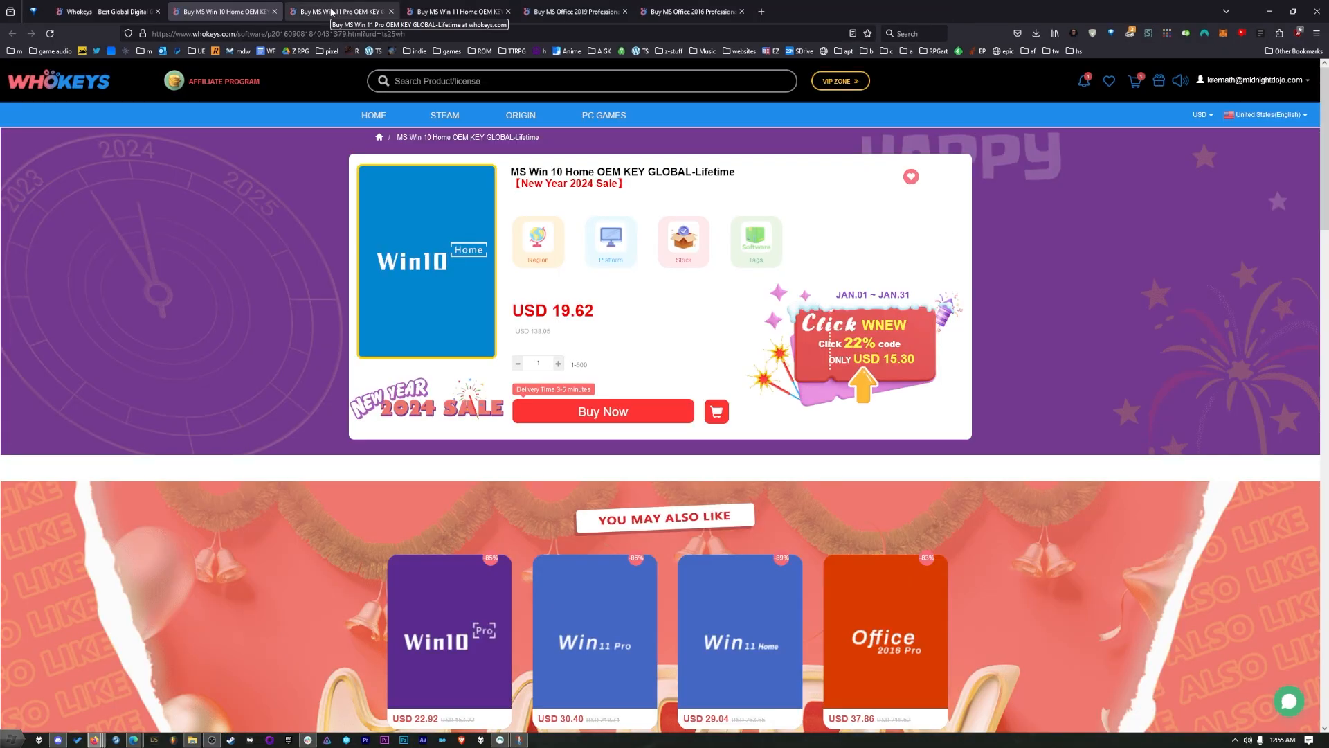
Step: Browse the store's pages for Windows 11 Pro and for the Office 2021, 2019 and 2016 Professional keys
left_click(331, 12)
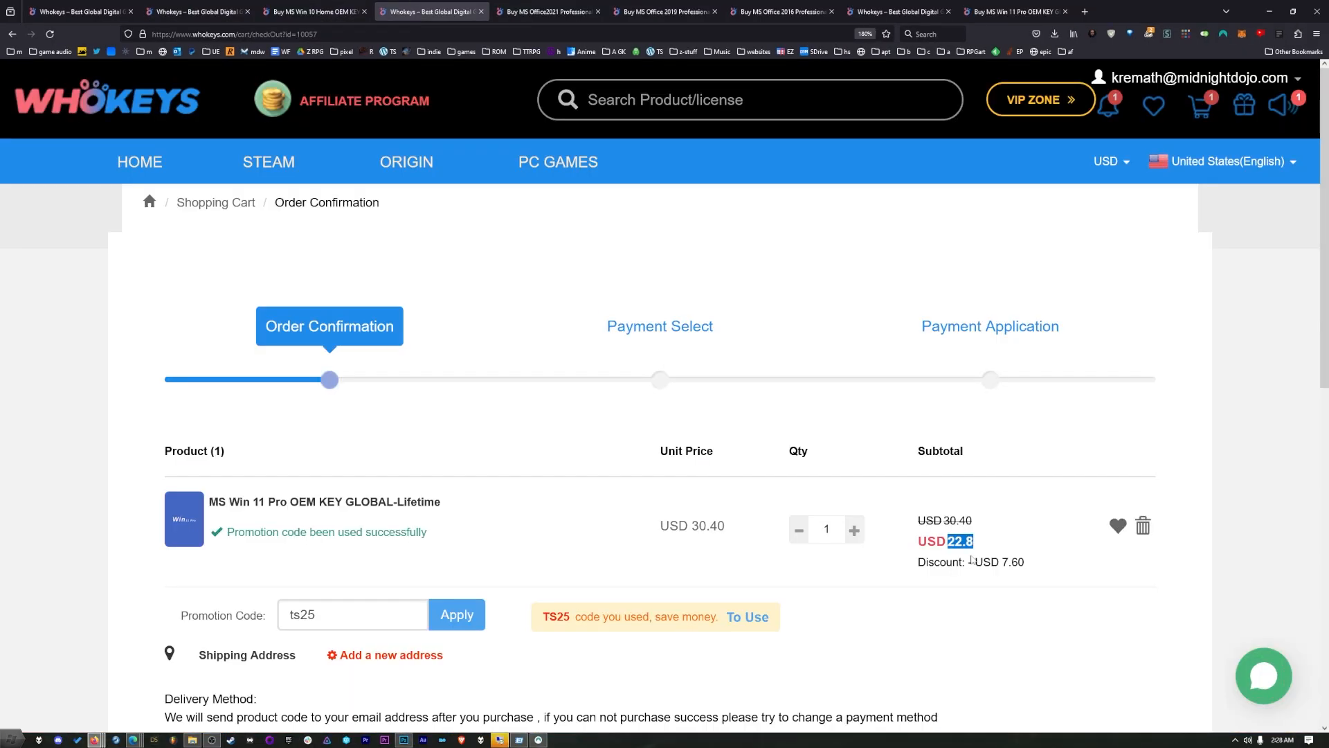
left_click(550, 10)
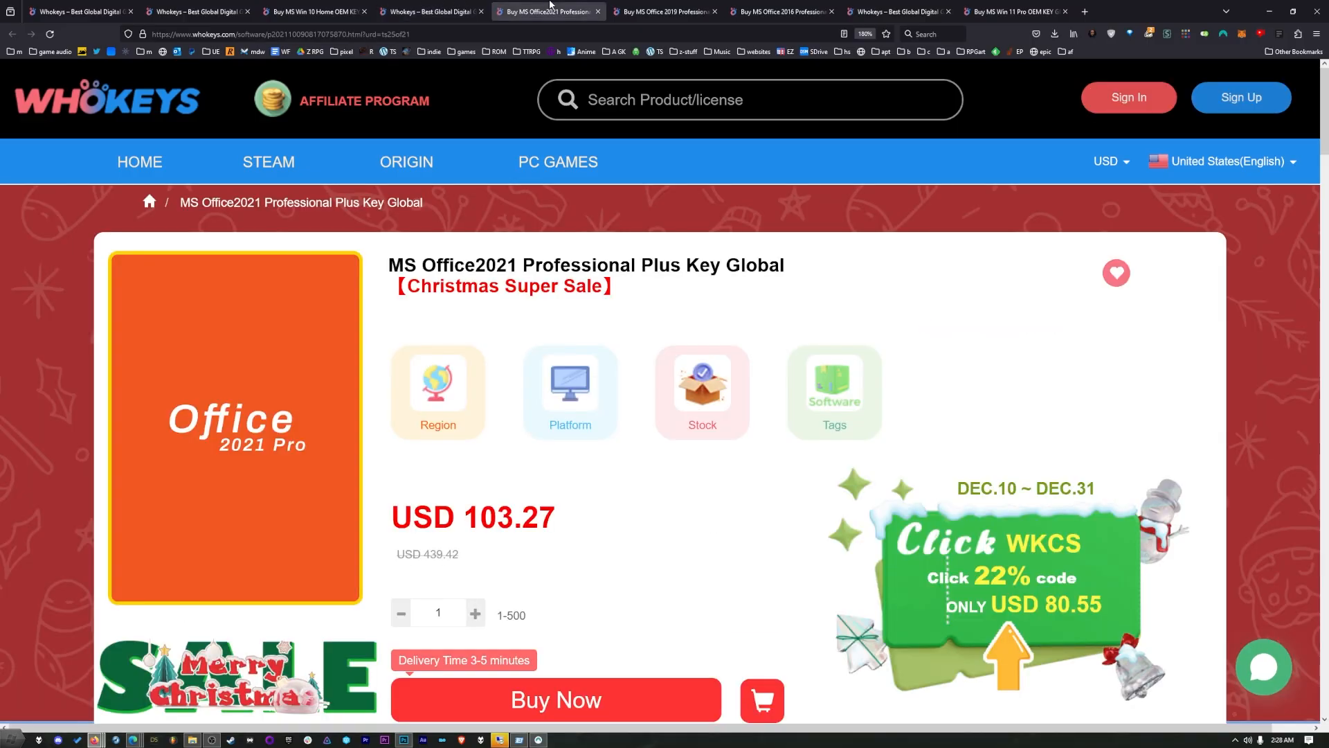
left_click(668, 11)
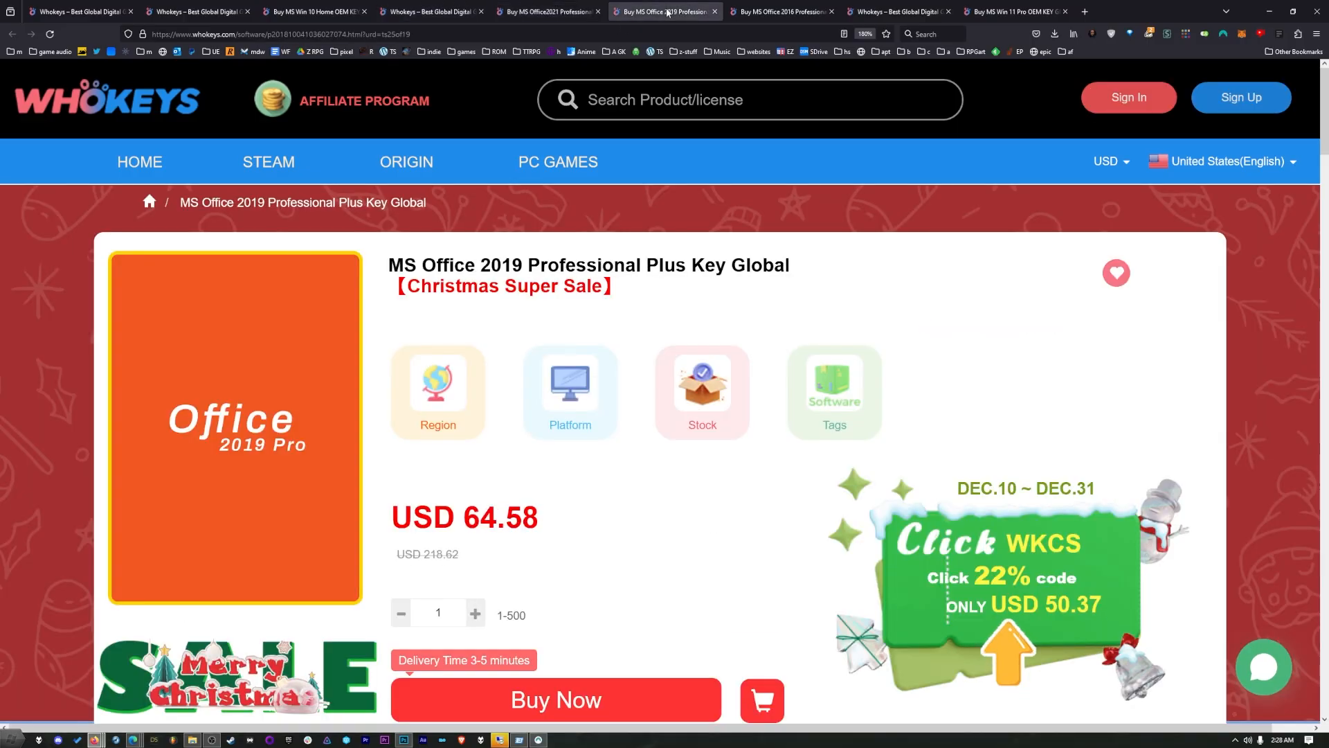
left_click(760, 23)
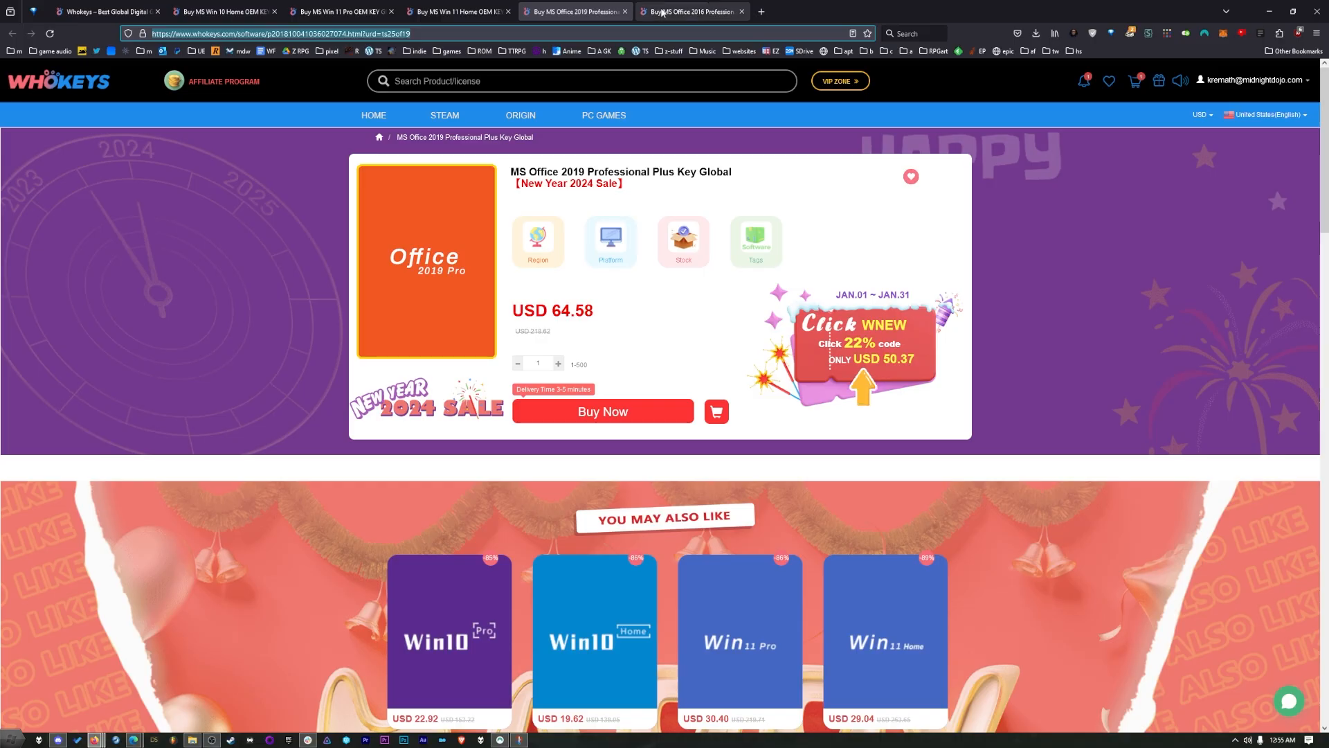
left_click(663, 12)
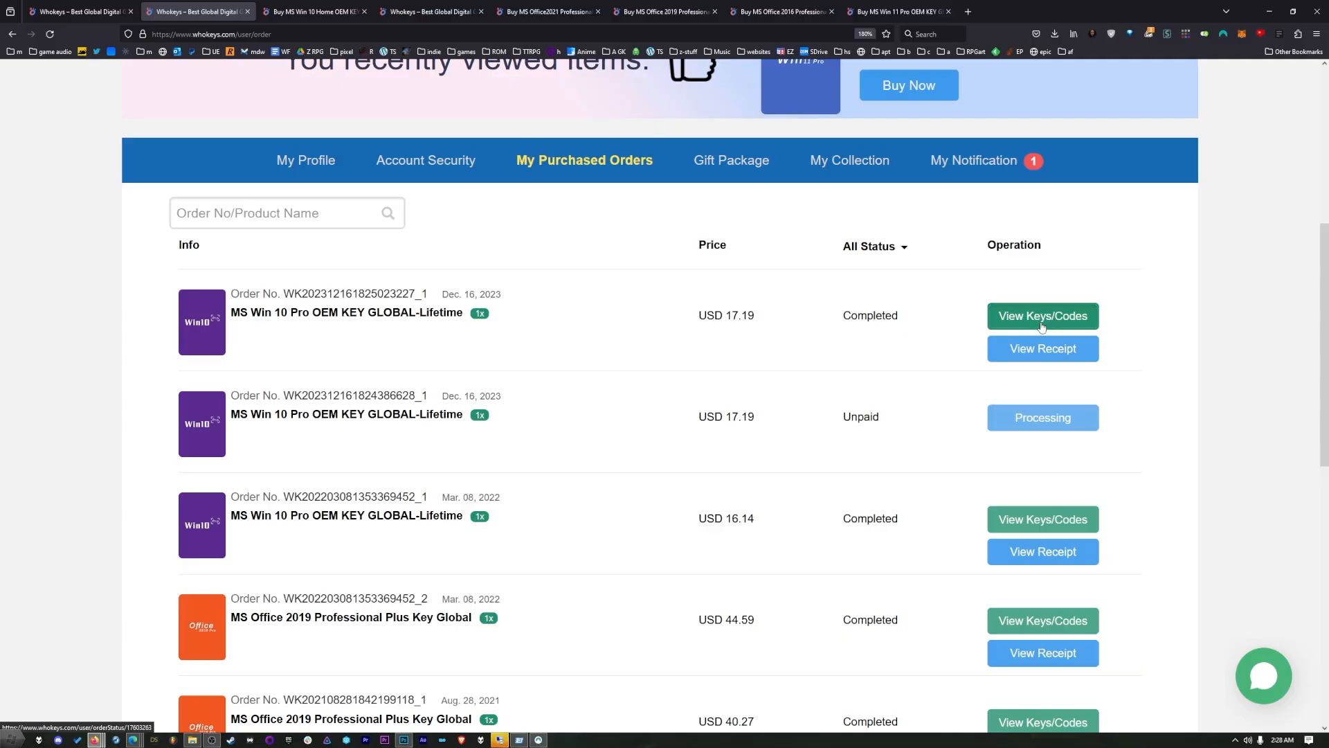
Step: Show the key details of the completed Dec. 16, 2023 Win 10 Pro order and copy the licence key
left_click(1042, 324)
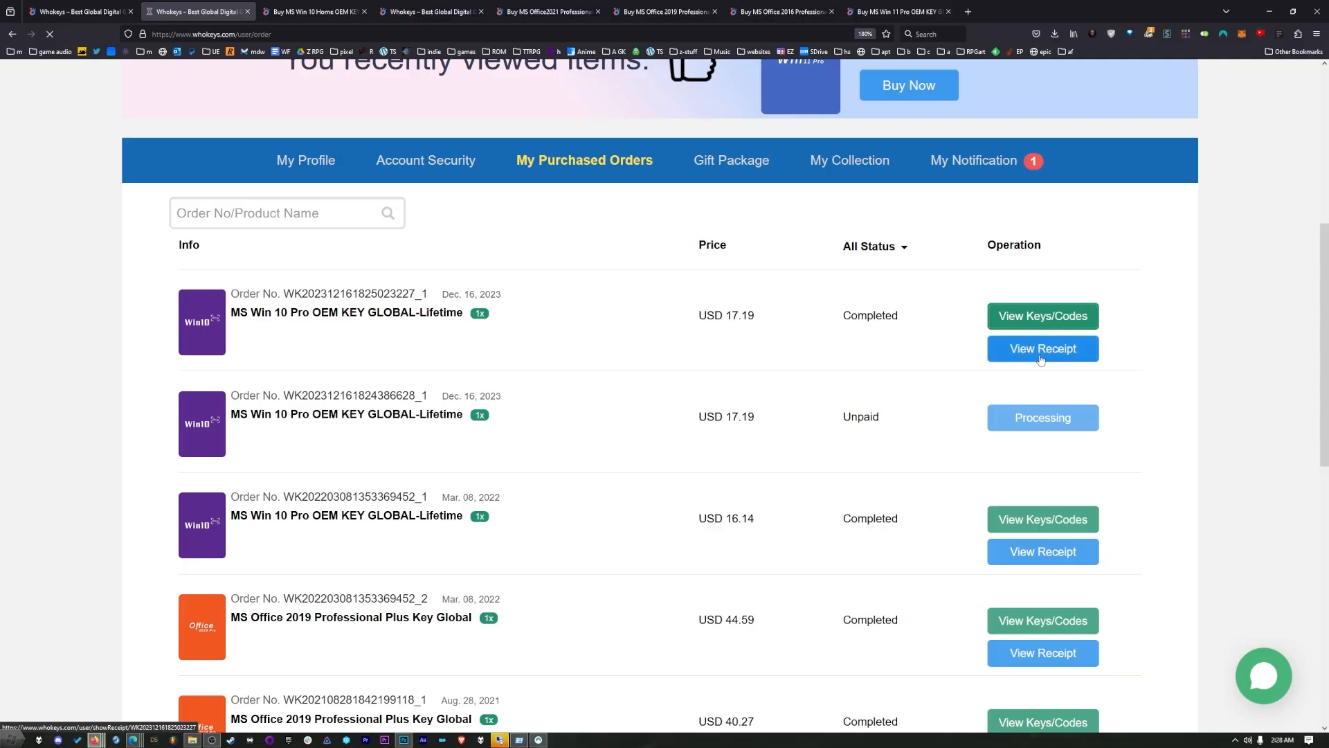
scroll(500, 488, "down", 5)
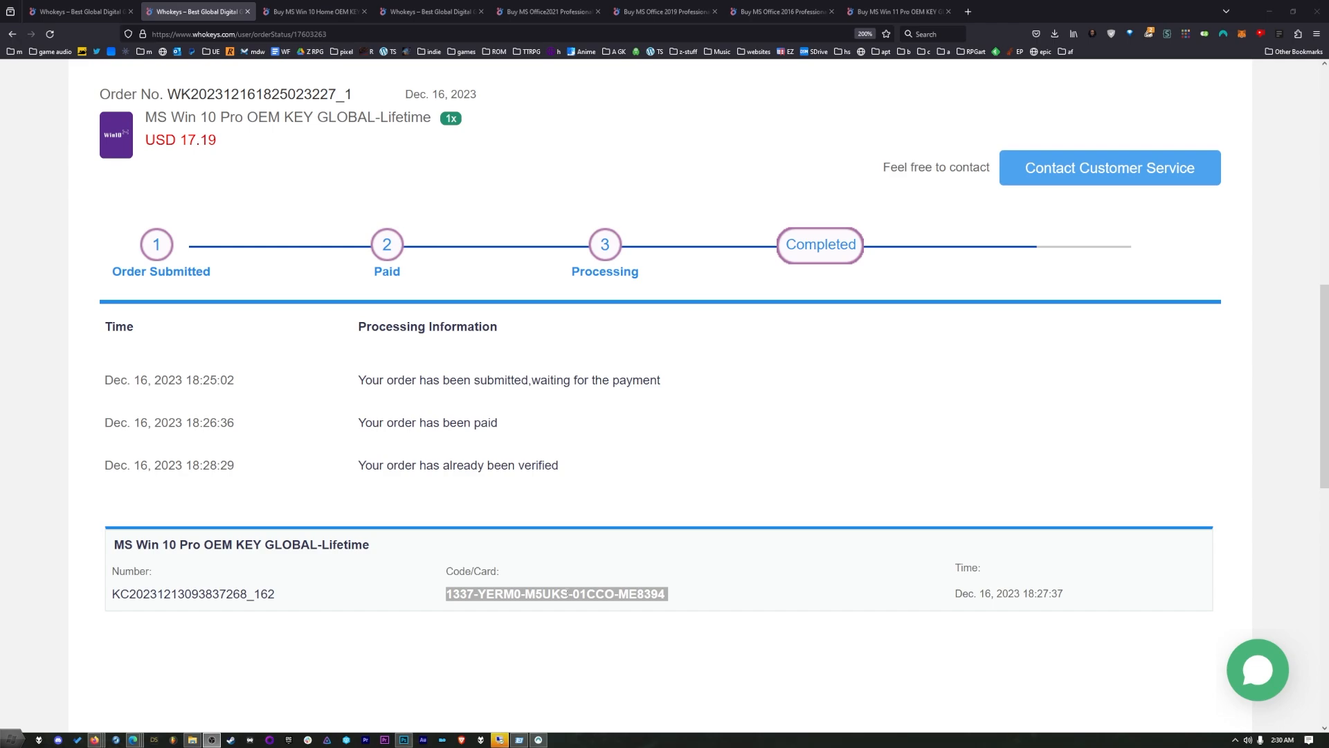
right_click(567, 594)
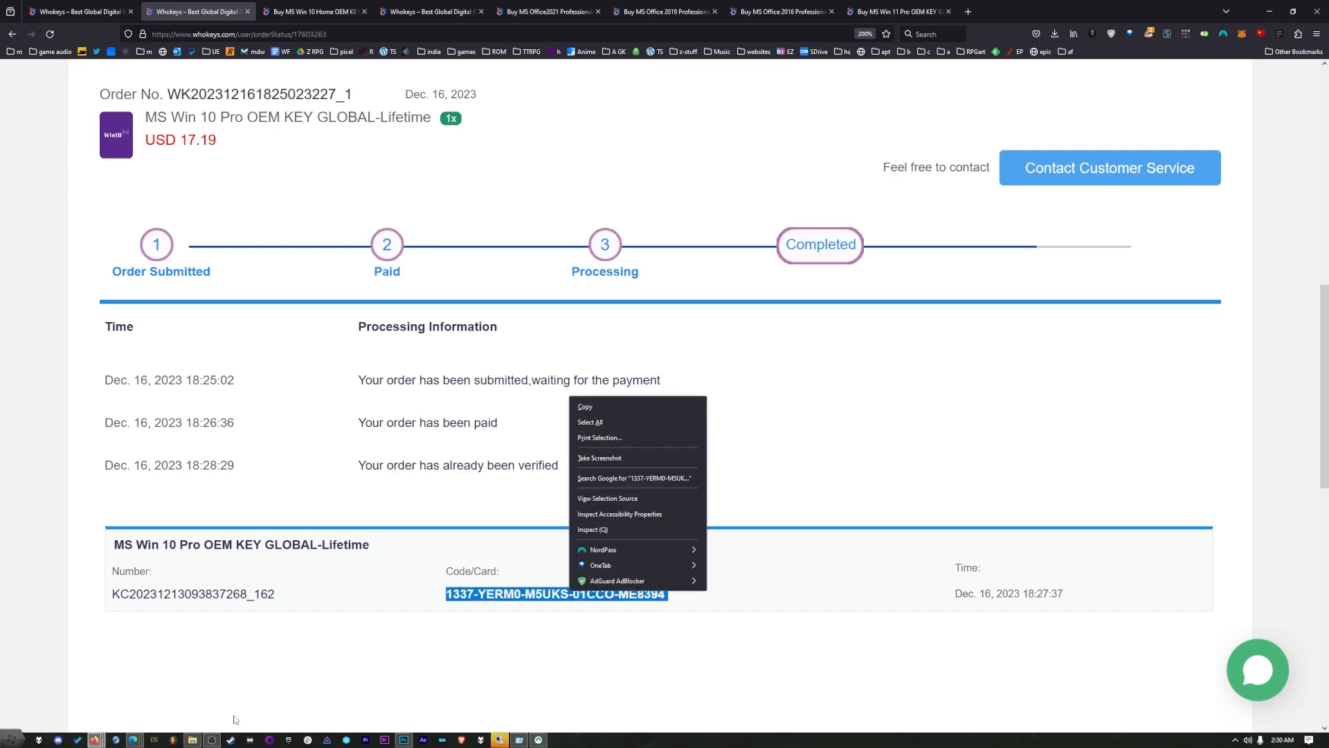
Step: Search the computer for "ACTIVATE" and open the matching result
left_click(11, 740)
type("A")
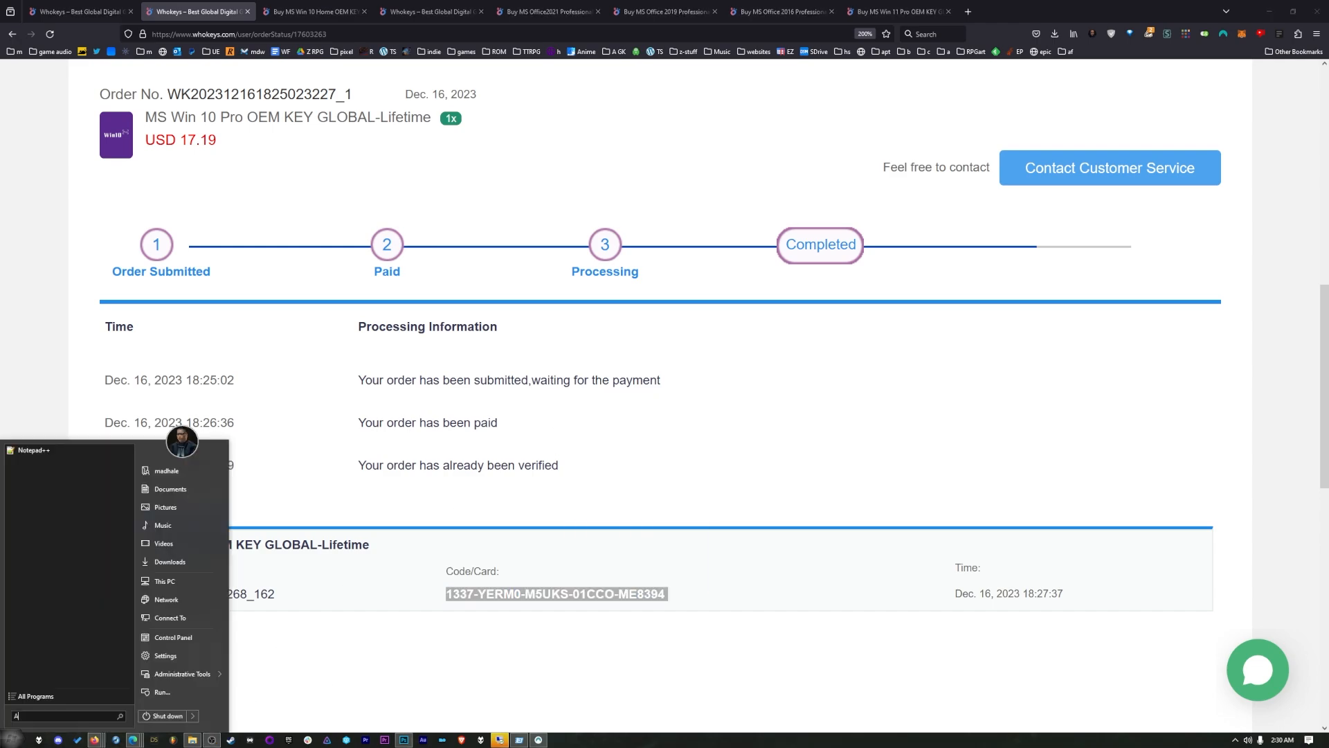
type("CTIVATE")
left_click(63, 519)
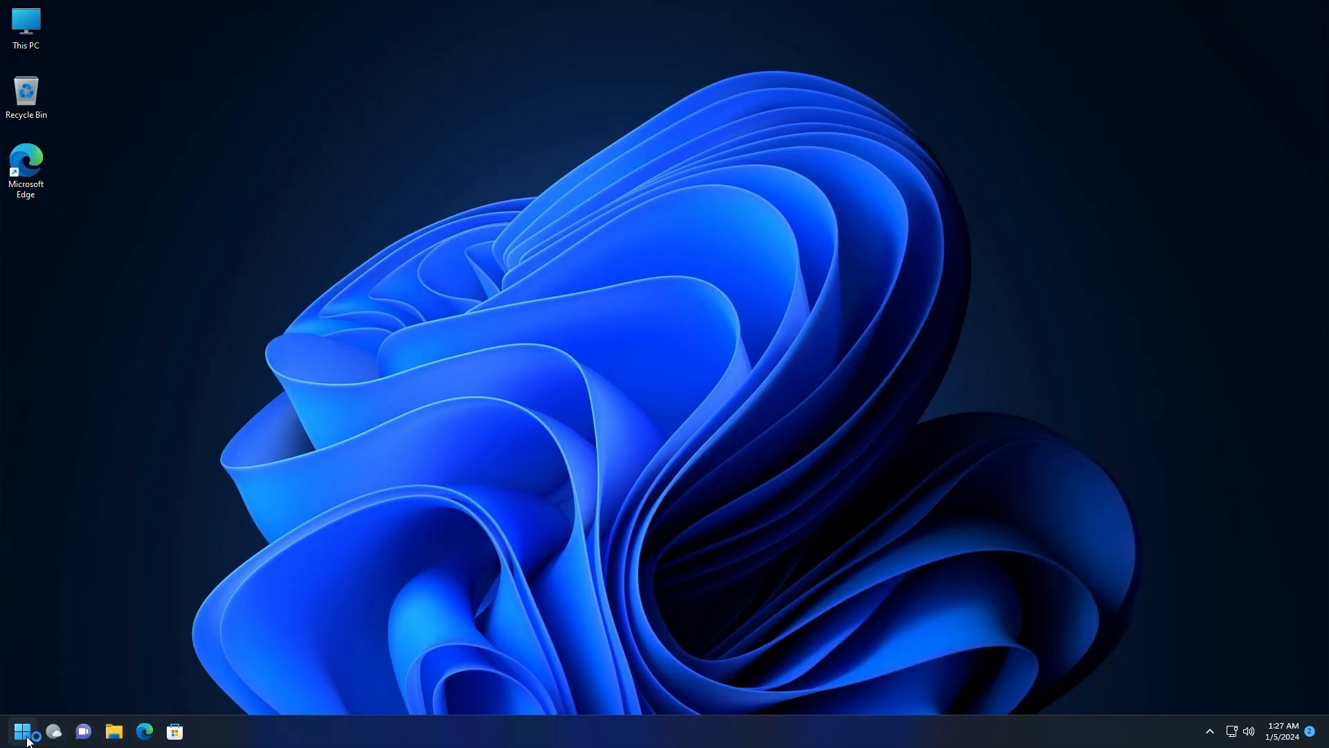
left_click(28, 739)
left_click(27, 738)
left_click(17, 738)
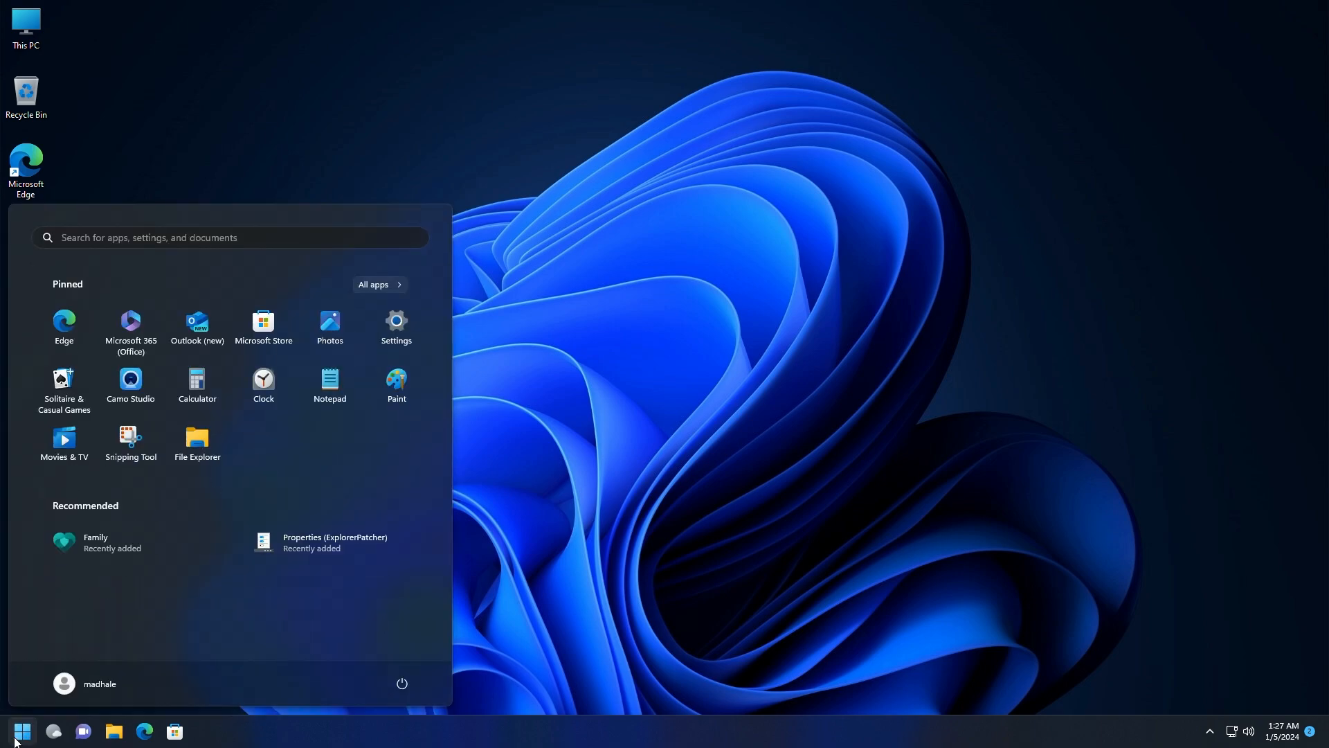
left_click(871, 733)
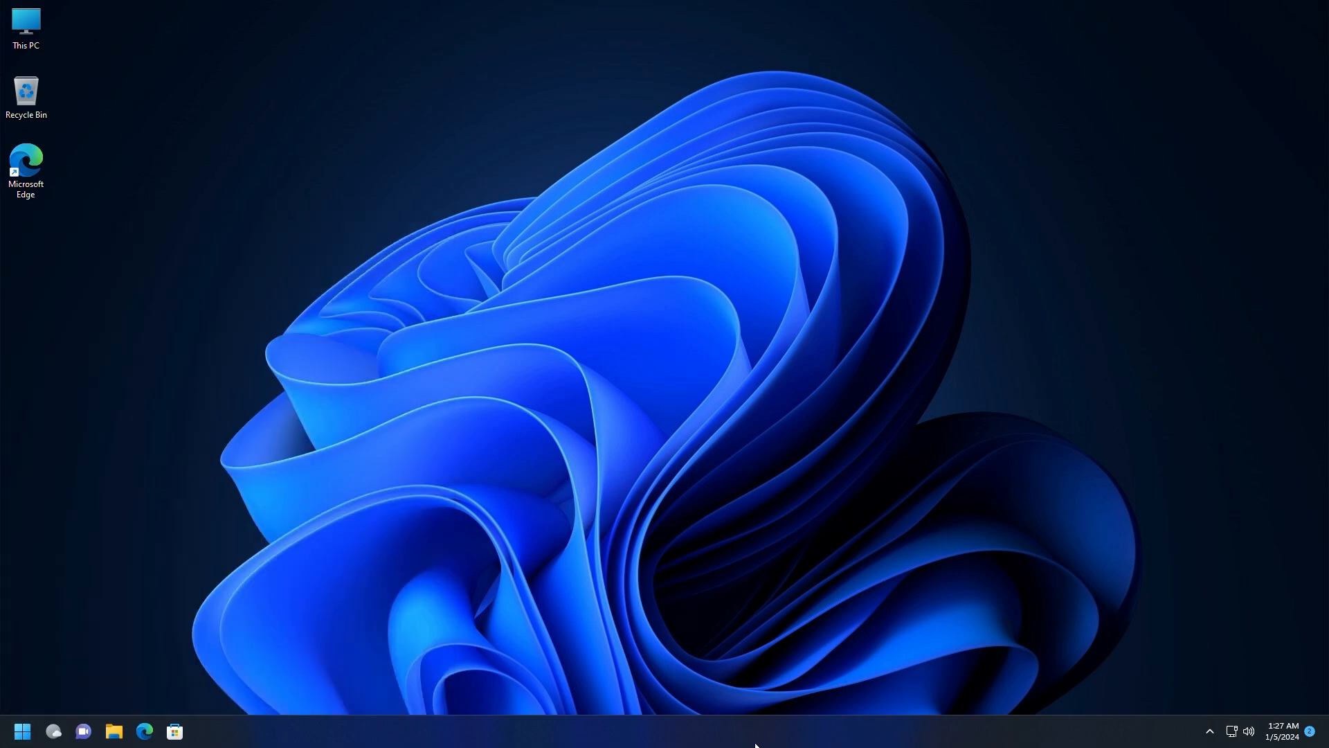
right_click(348, 732)
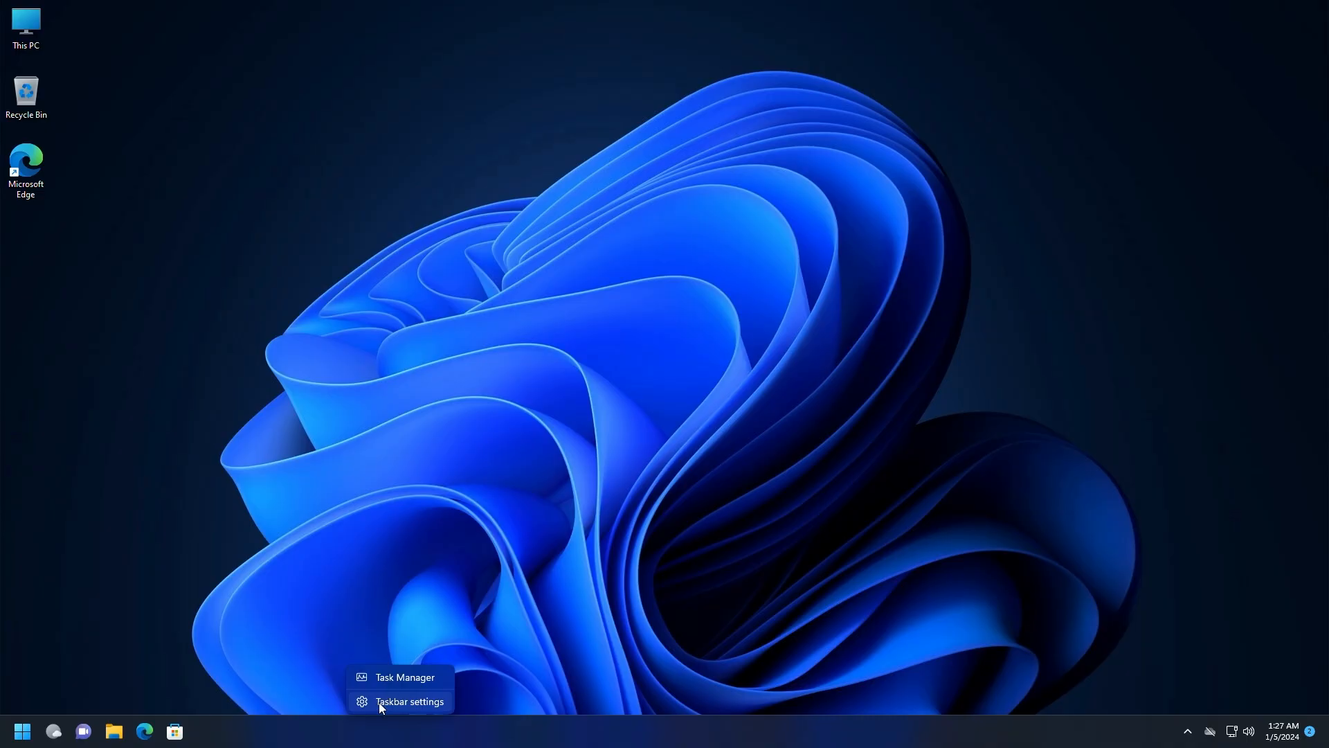
right_click(461, 724)
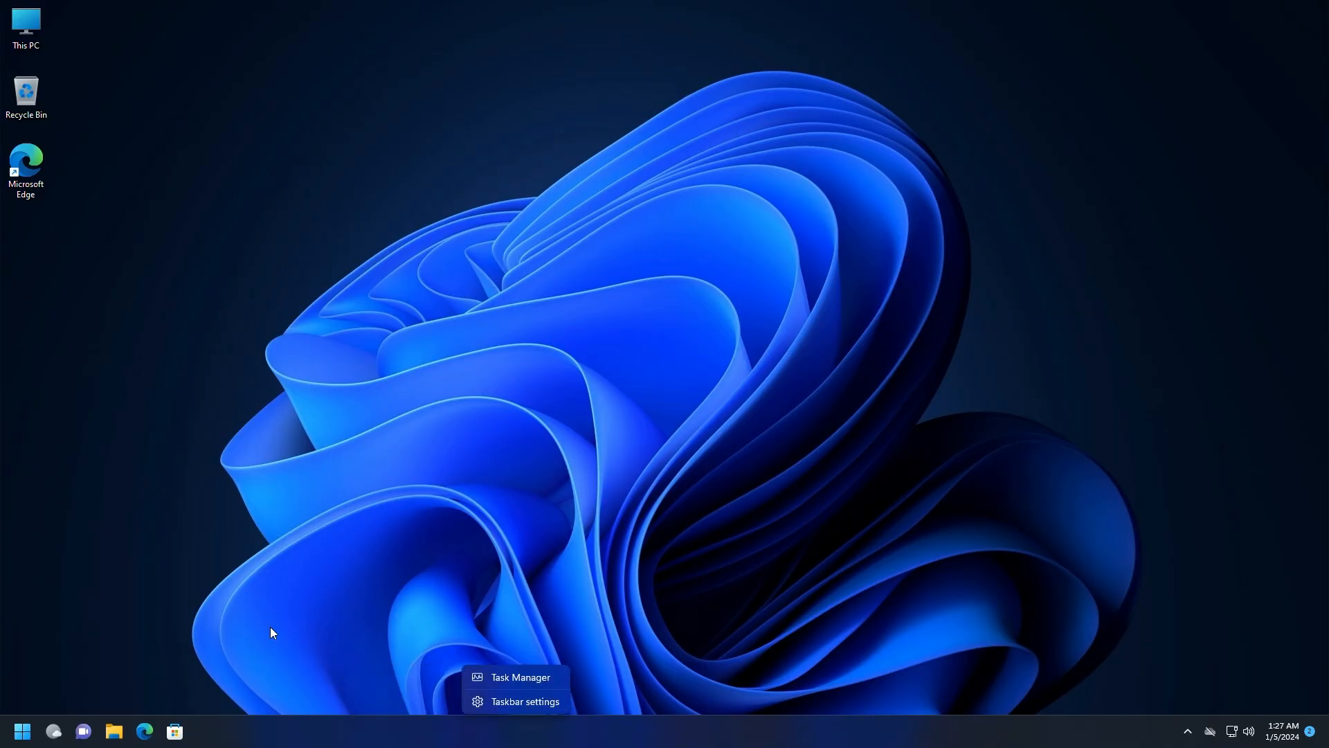
Step: Switch to Microsoft Edge, search the web for "explorer patcher" and open the ExplorerPatcher repository on GitHub
left_click(143, 739)
left_click(145, 742)
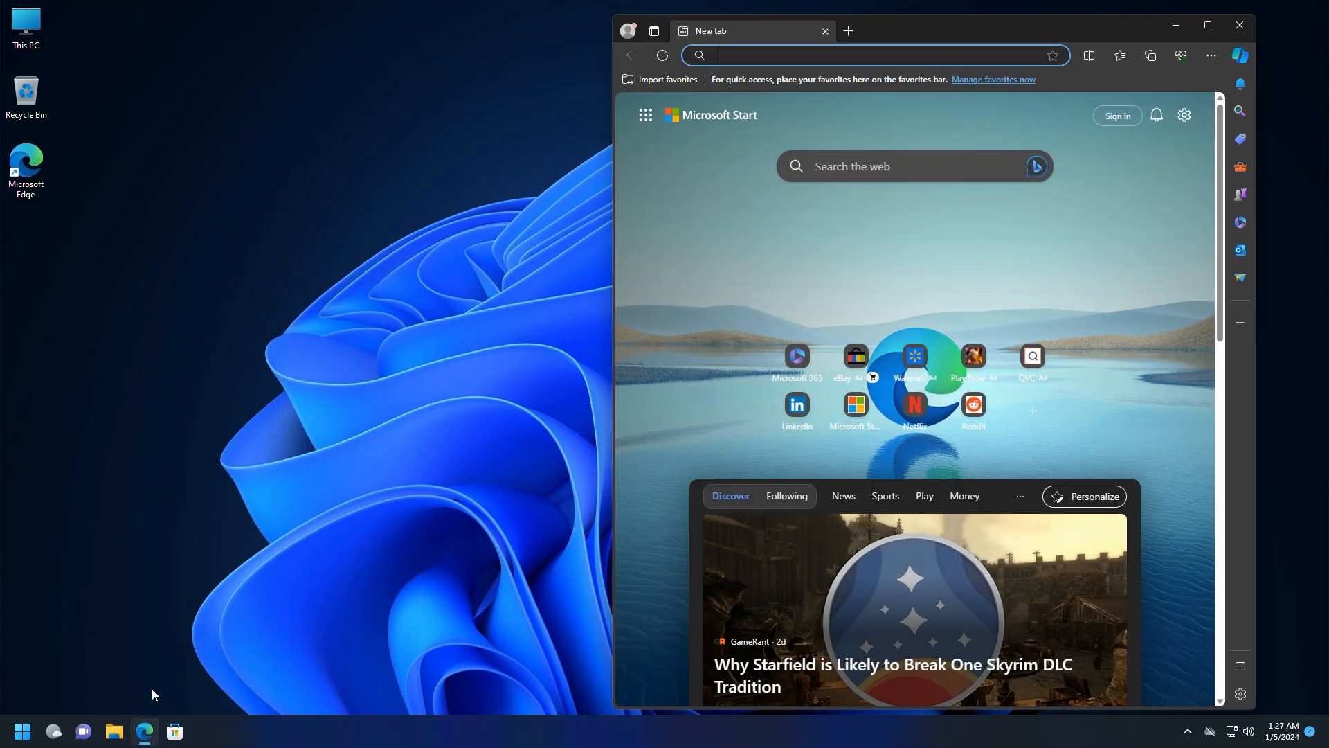
left_click(795, 50)
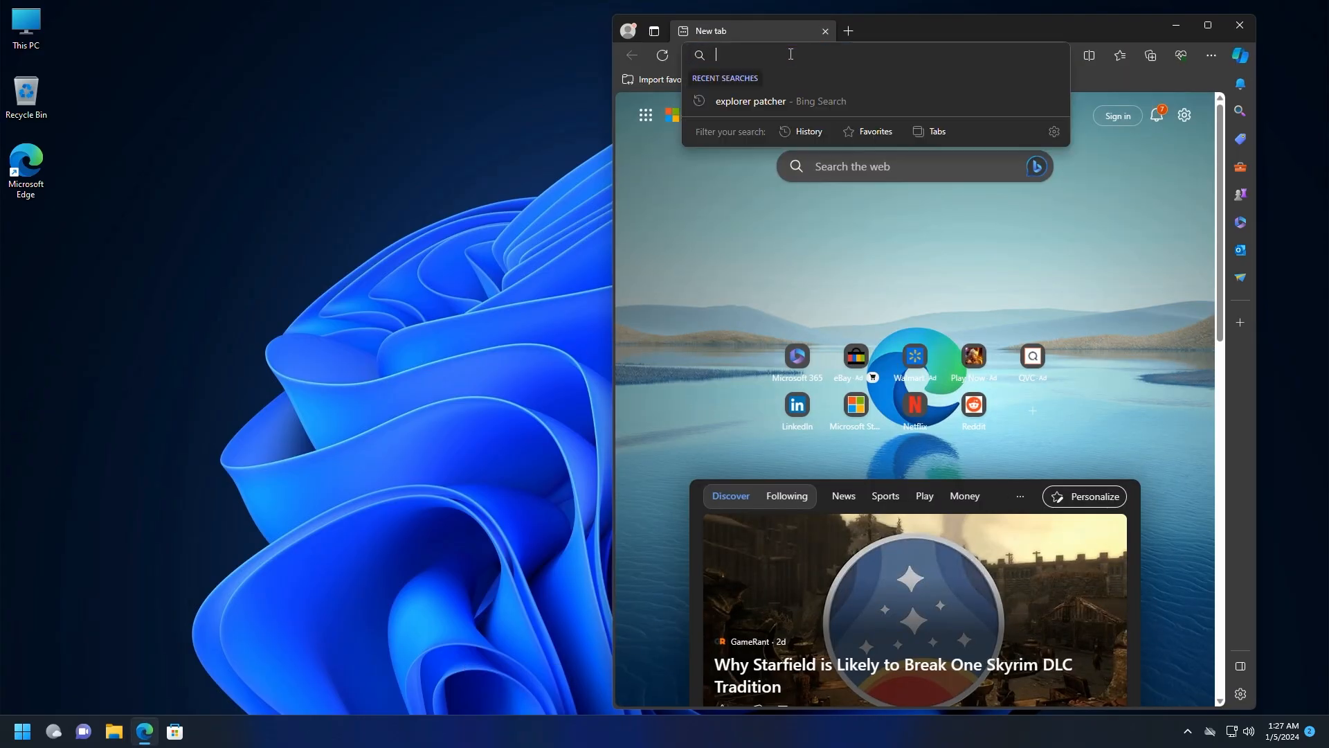
left_click(775, 102)
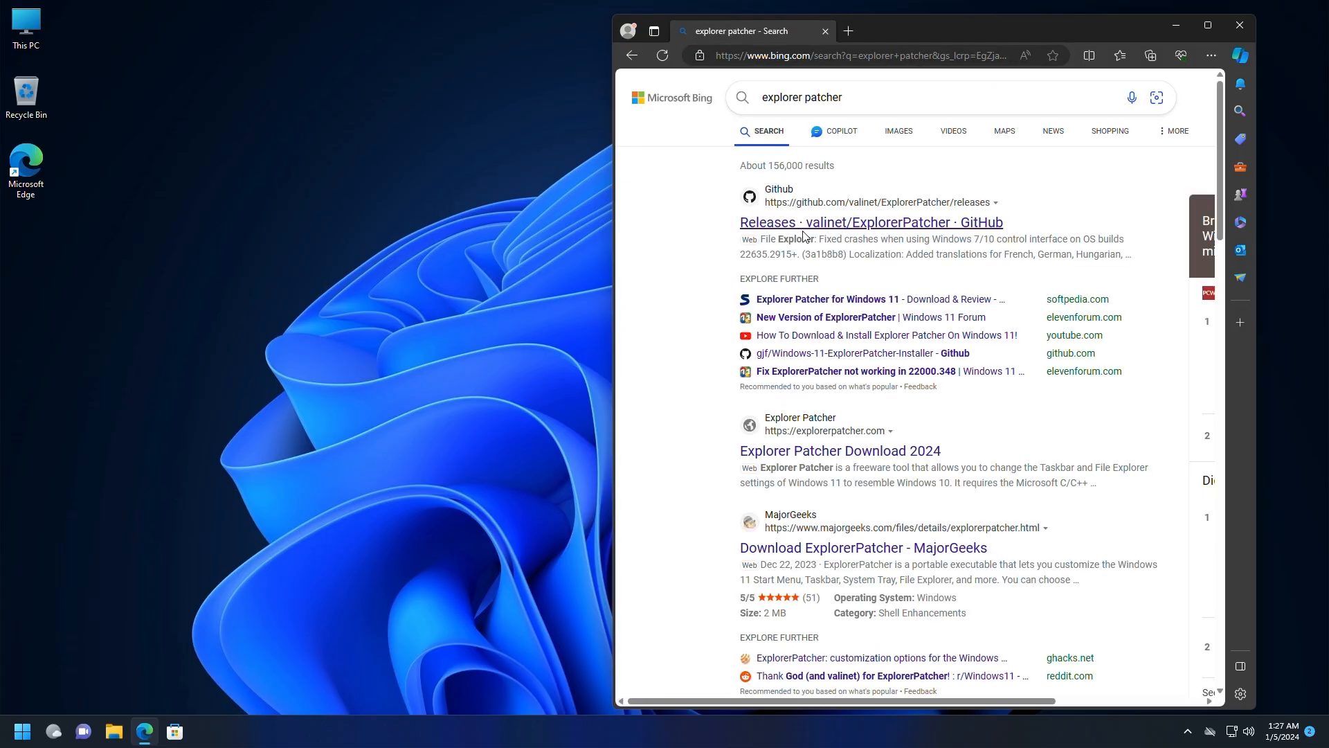
left_click(809, 226)
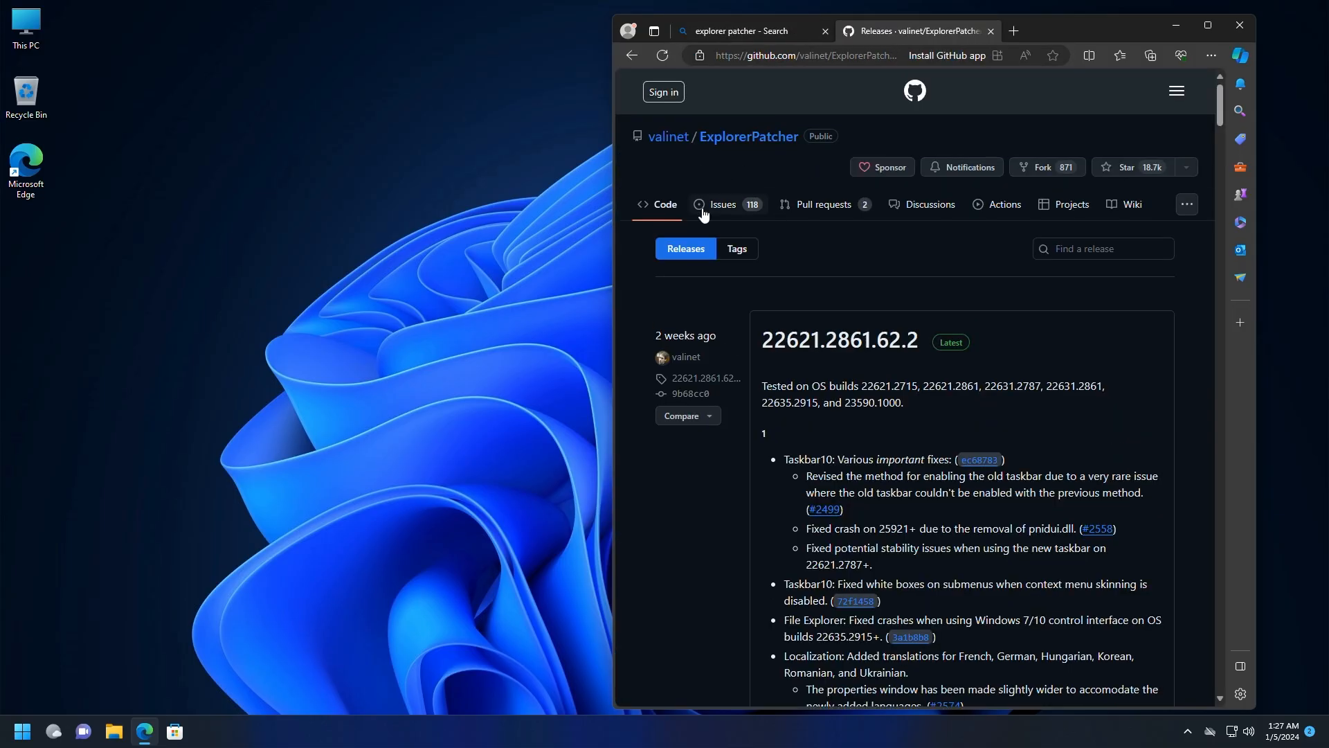
left_click(727, 138)
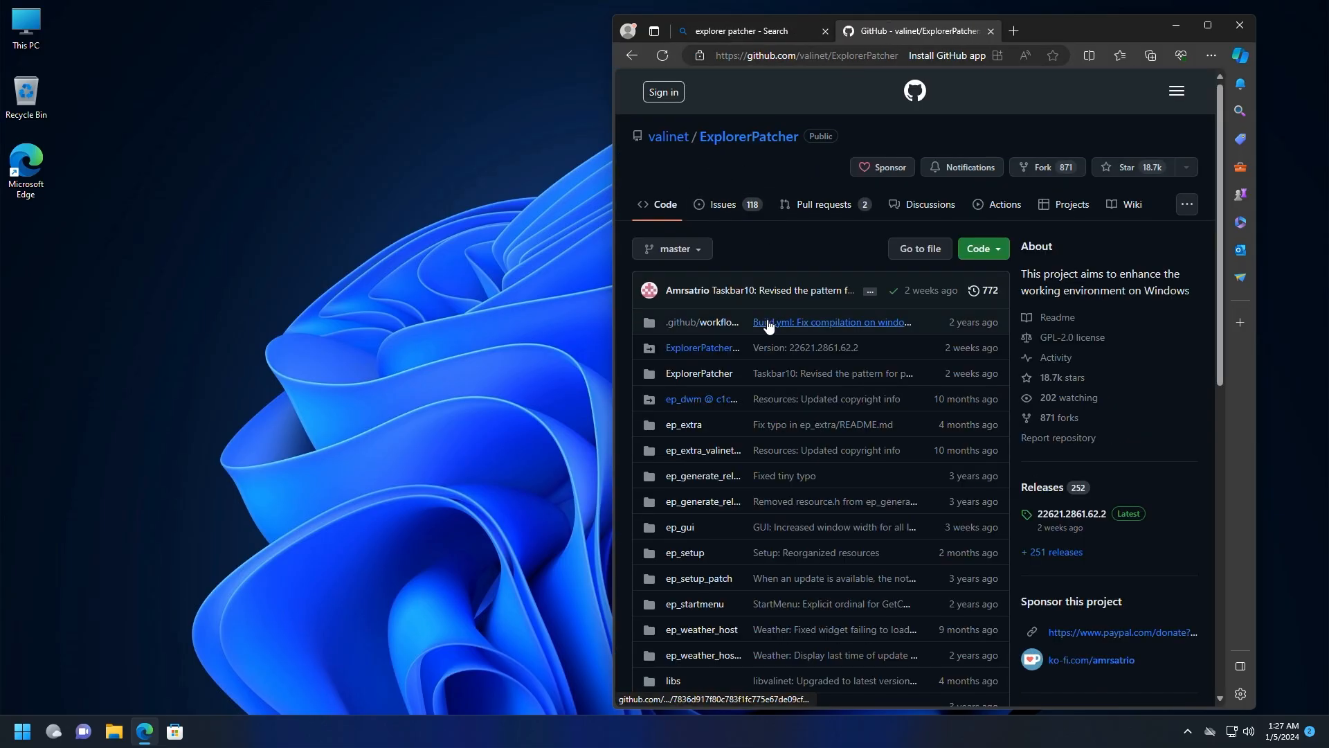
Step: Maximize the browser window and open the repository's latest release, 22621.2861.62.2
double_click(1081, 31)
scroll(866, 501, "up", 4)
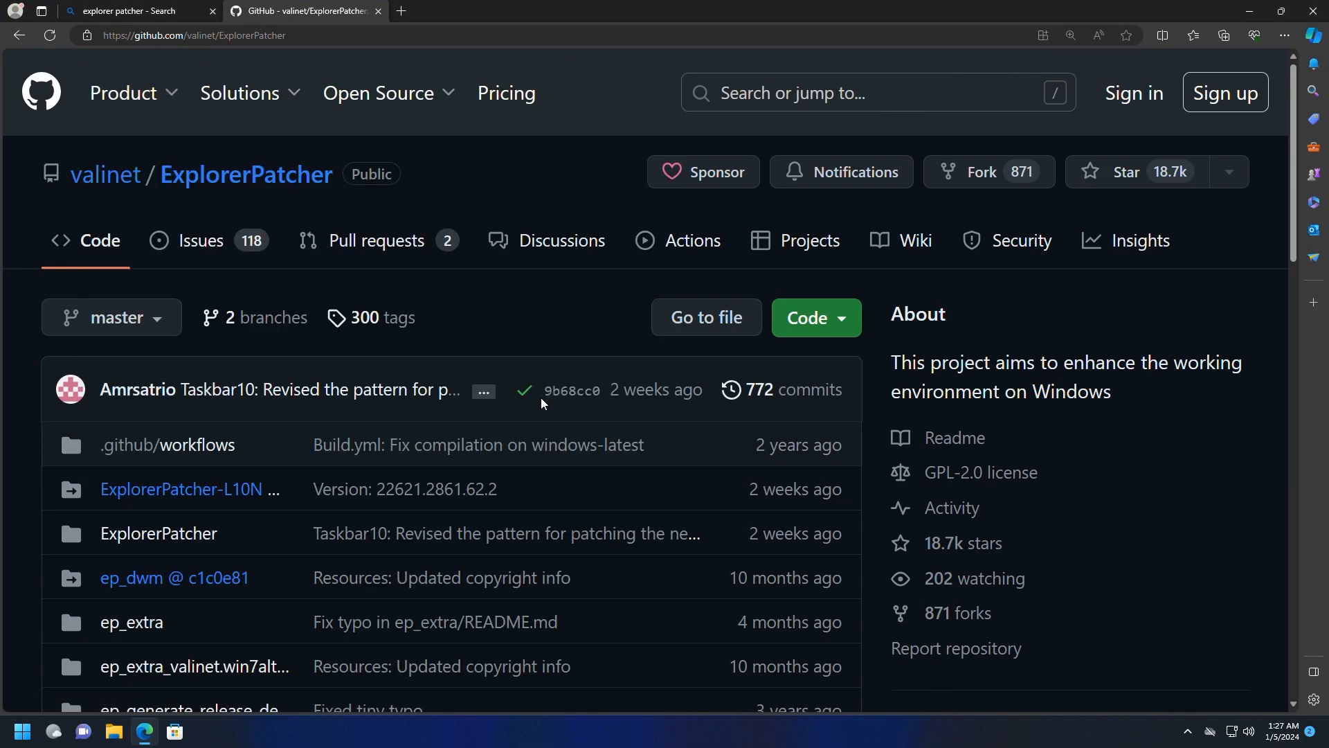
scroll(542, 397, "down", 4)
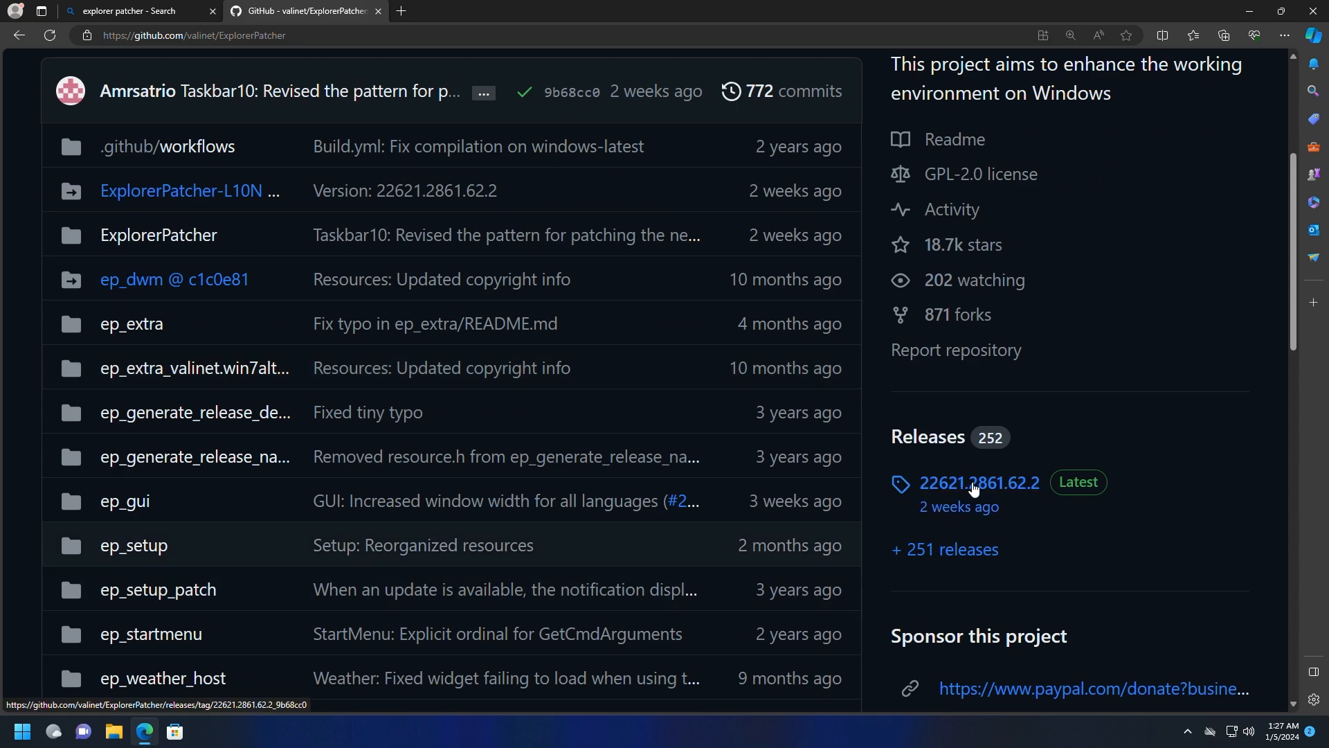
left_click(974, 486)
Step: Download ep_setup.exe from the assets of the release
scroll(650, 467, "down", 6)
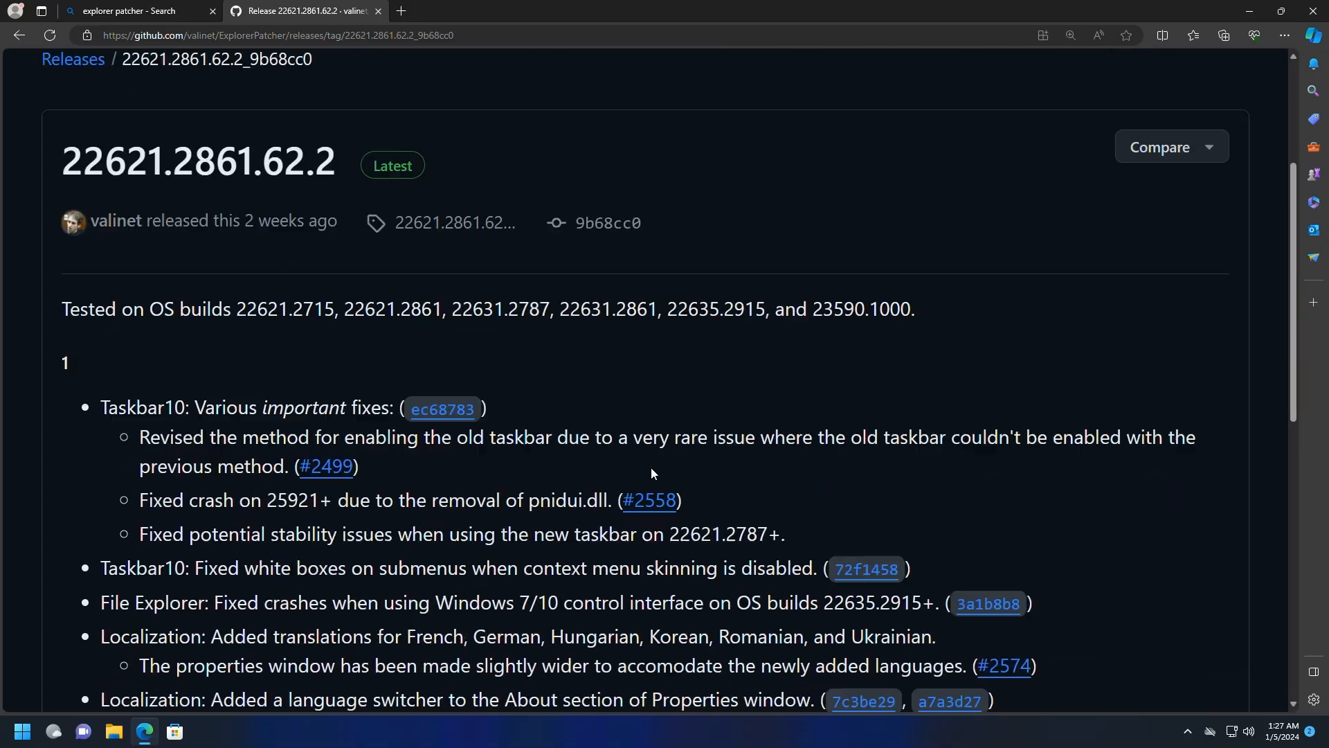
scroll(184, 382, "down", 4)
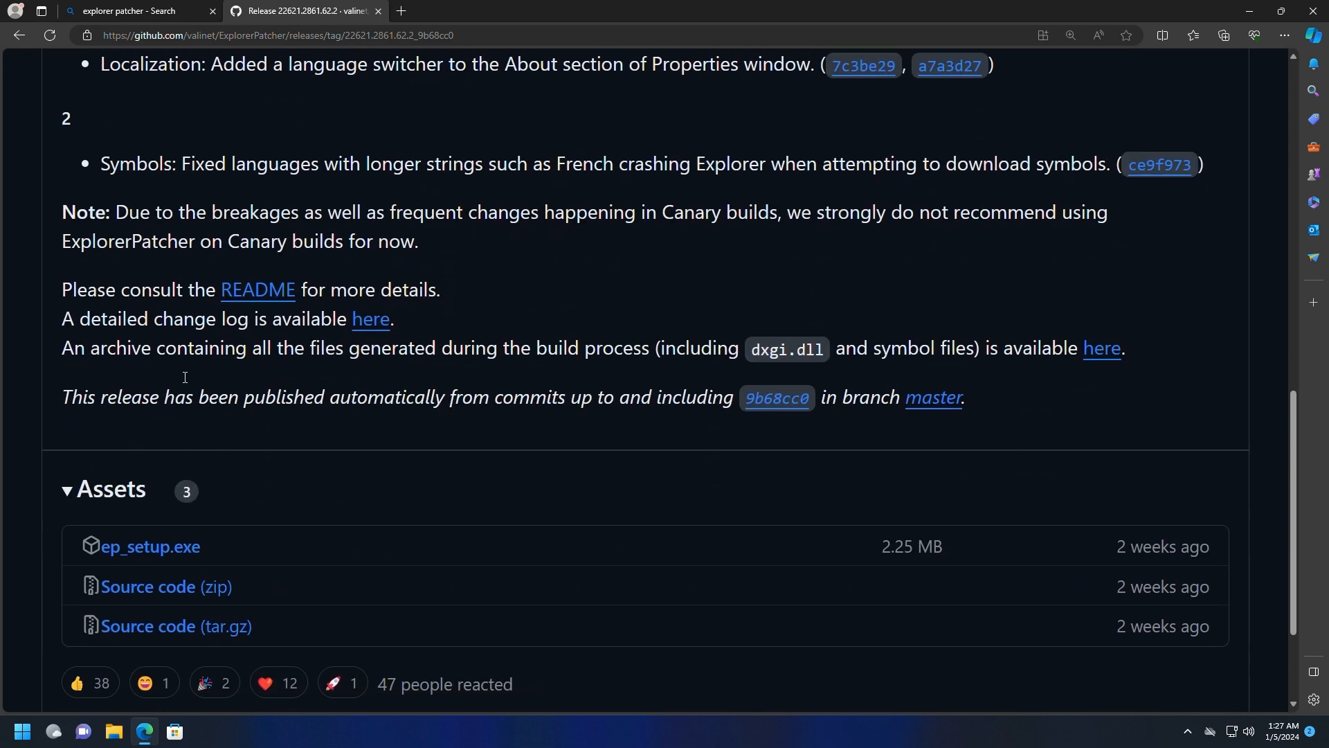
left_click(67, 385)
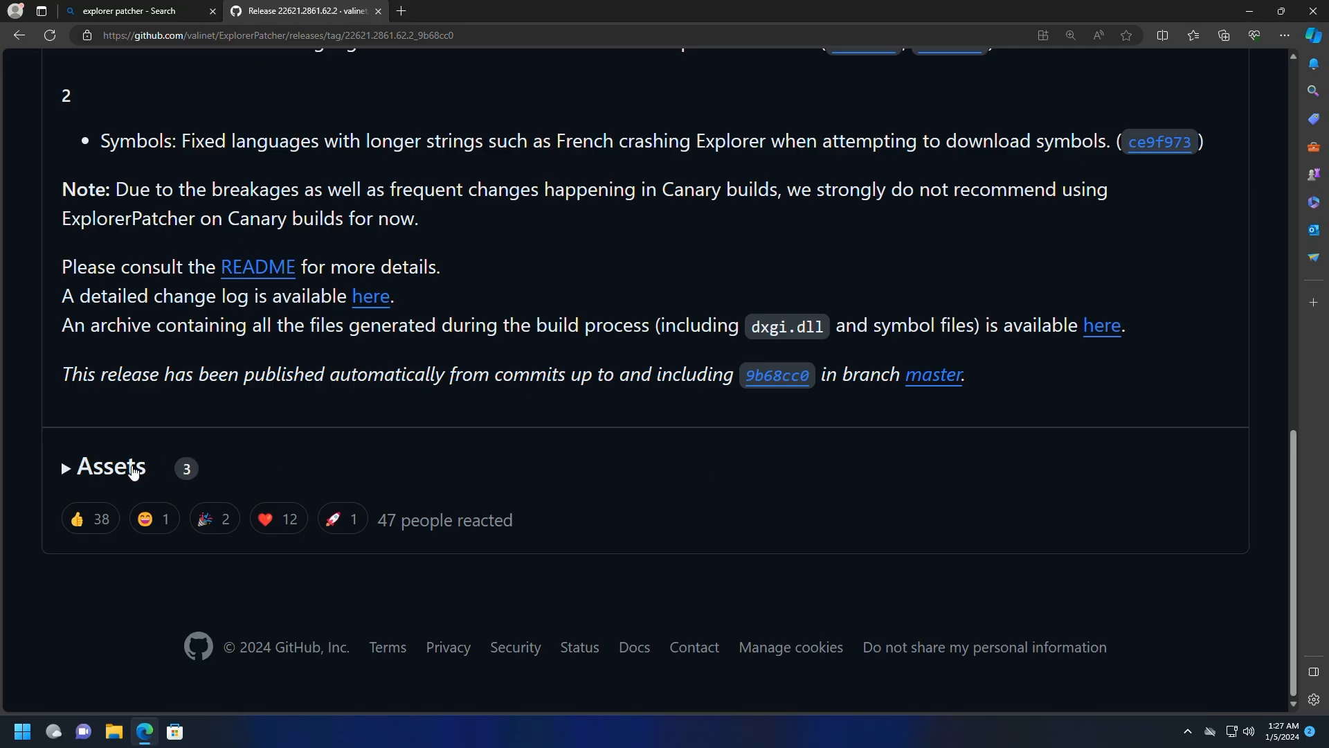
left_click(66, 469)
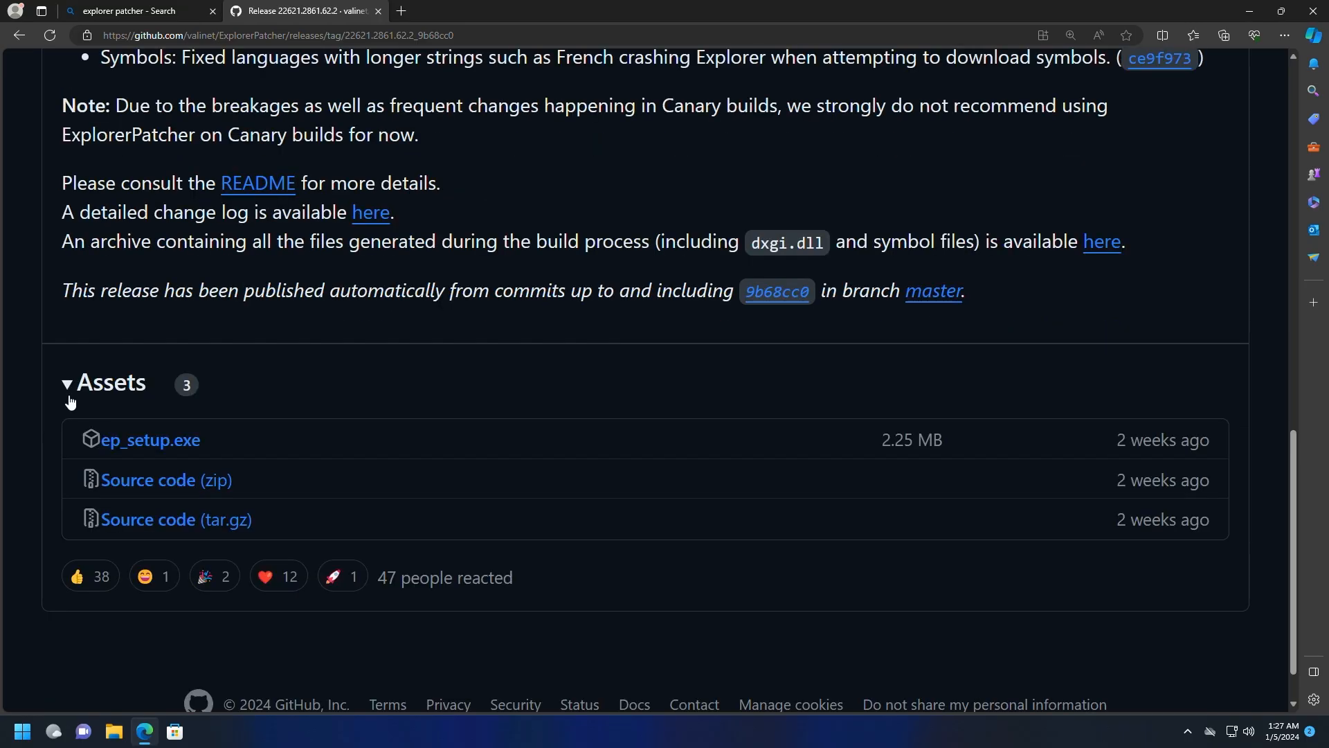
left_click(136, 447)
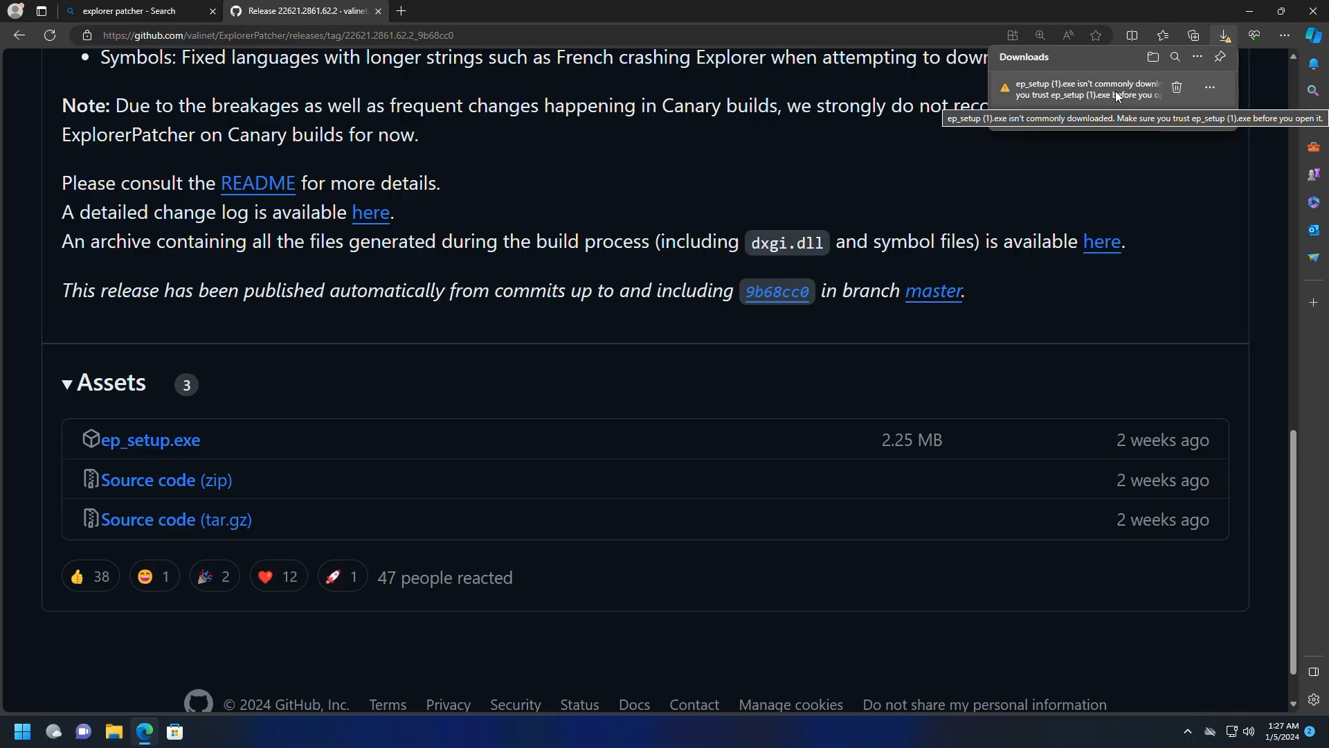
Step: Keep the flagged ep_setup (1).exe download despite the SmartScreen warning
mouse_move(1213, 90)
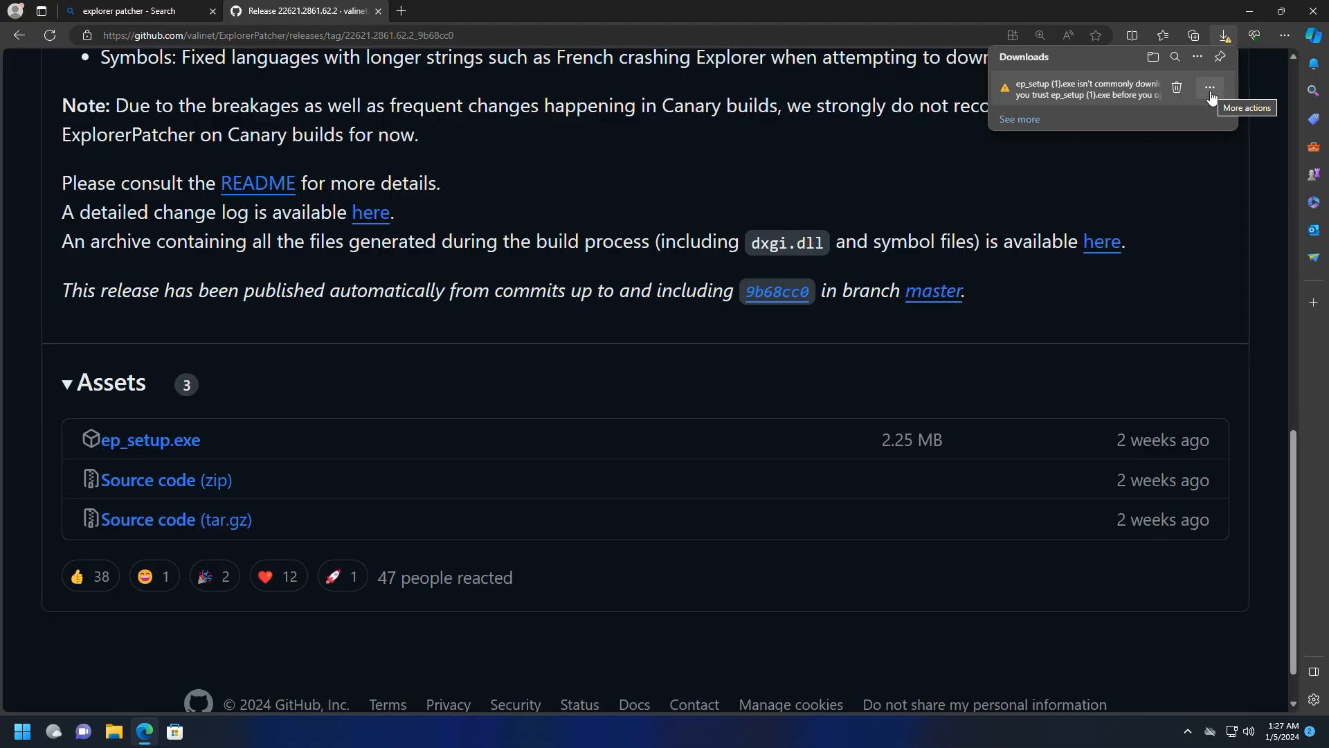
left_click(1210, 93)
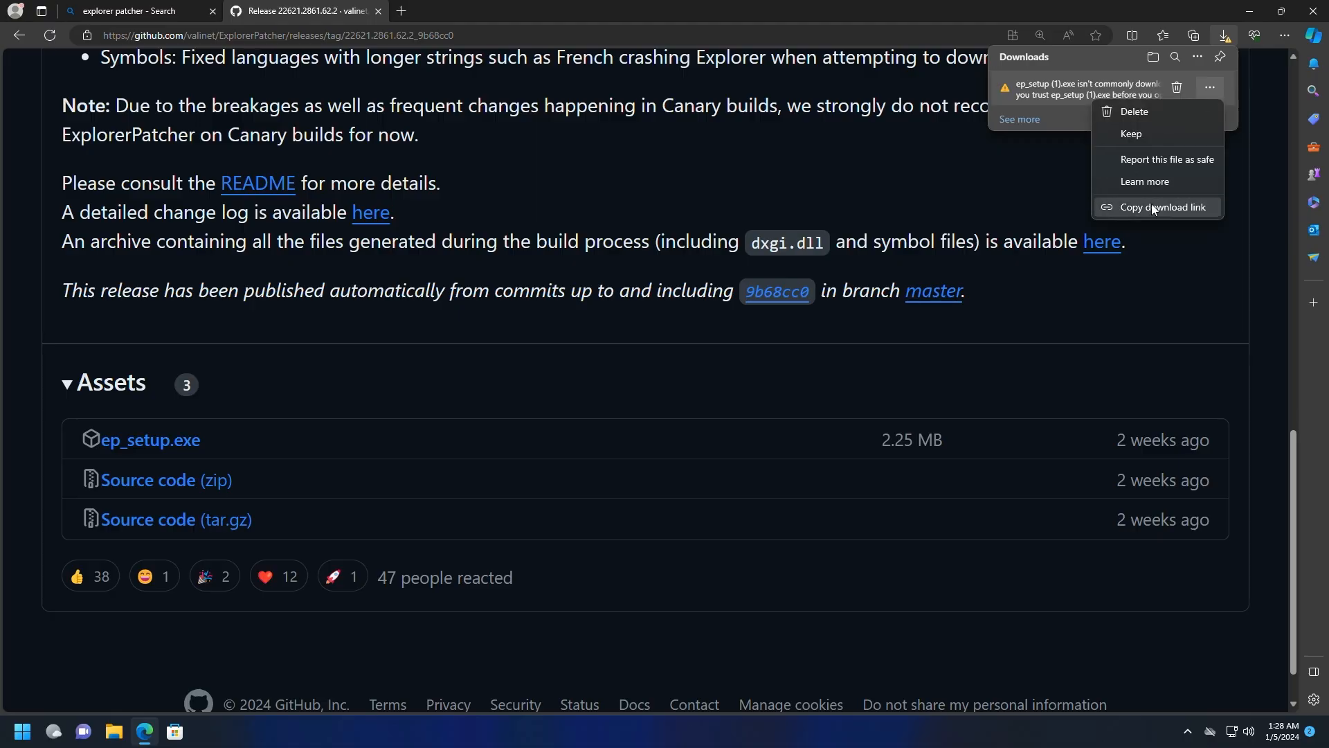
left_click(1149, 133)
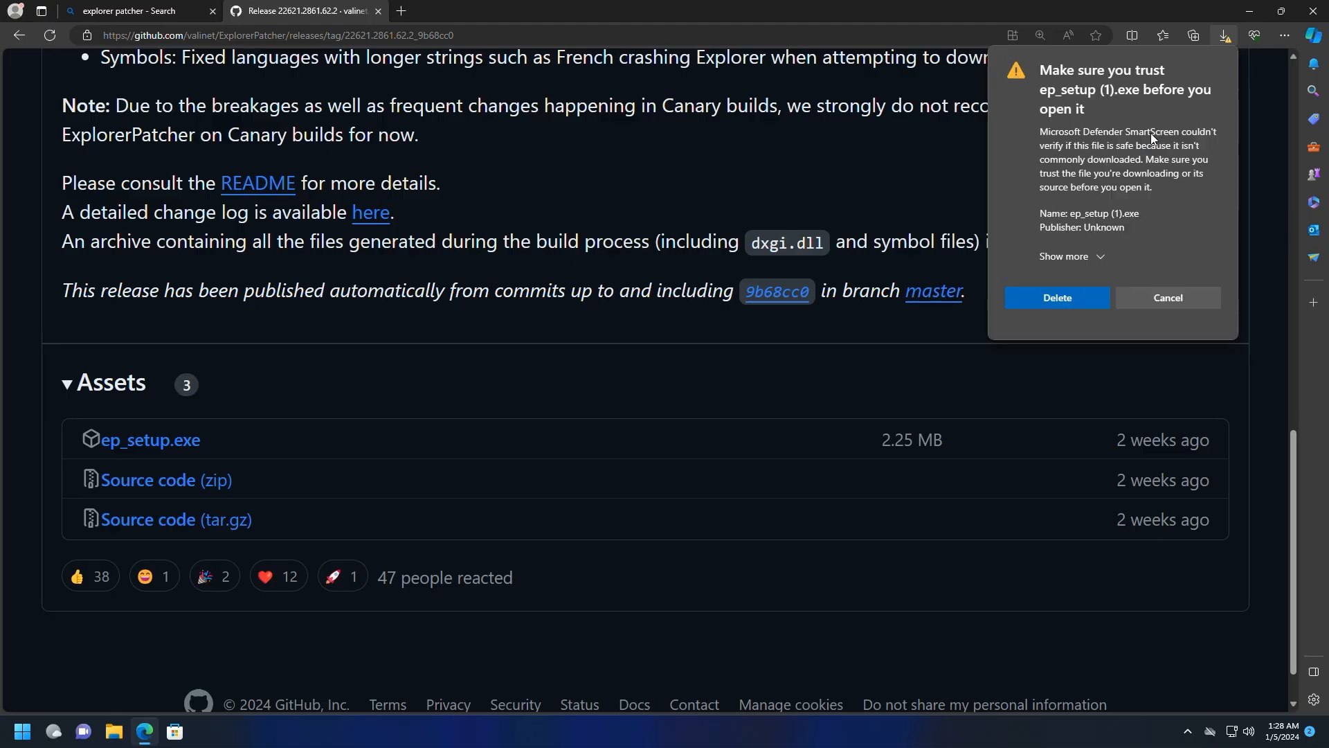
left_click(1100, 258)
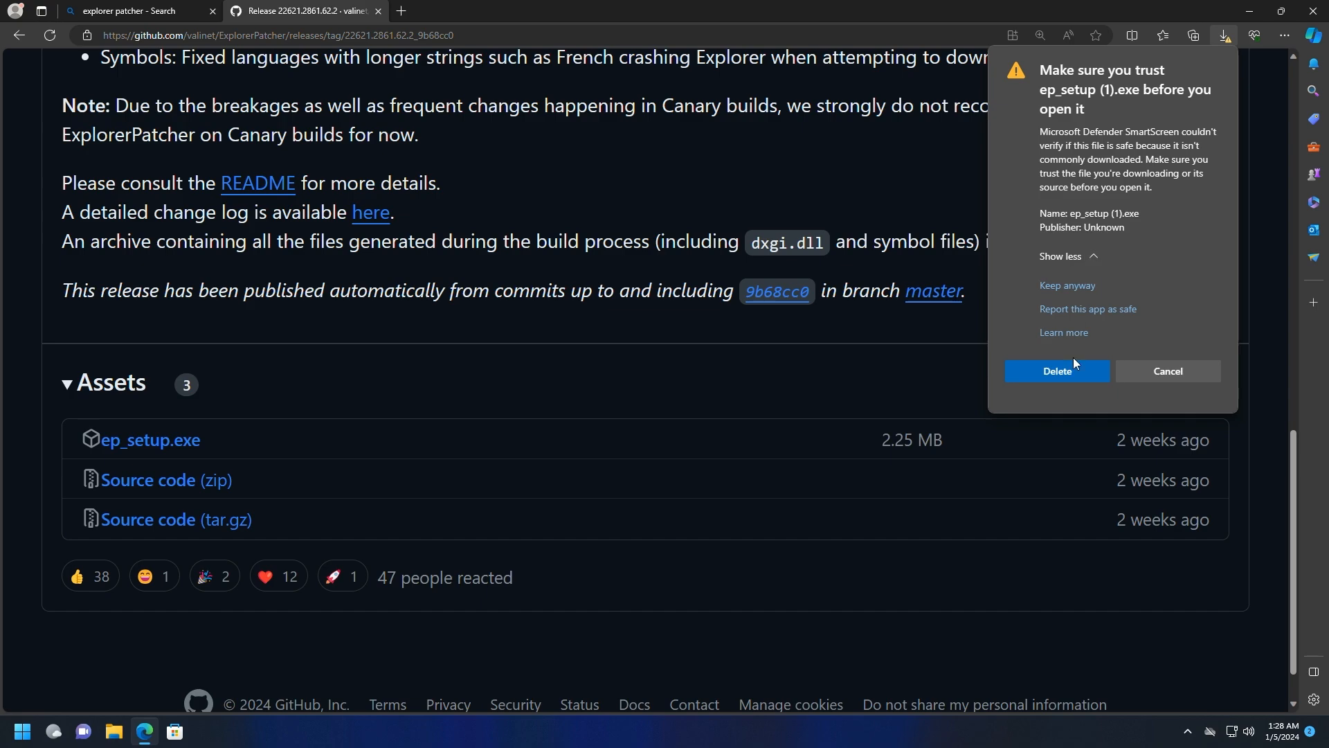
left_click(1080, 287)
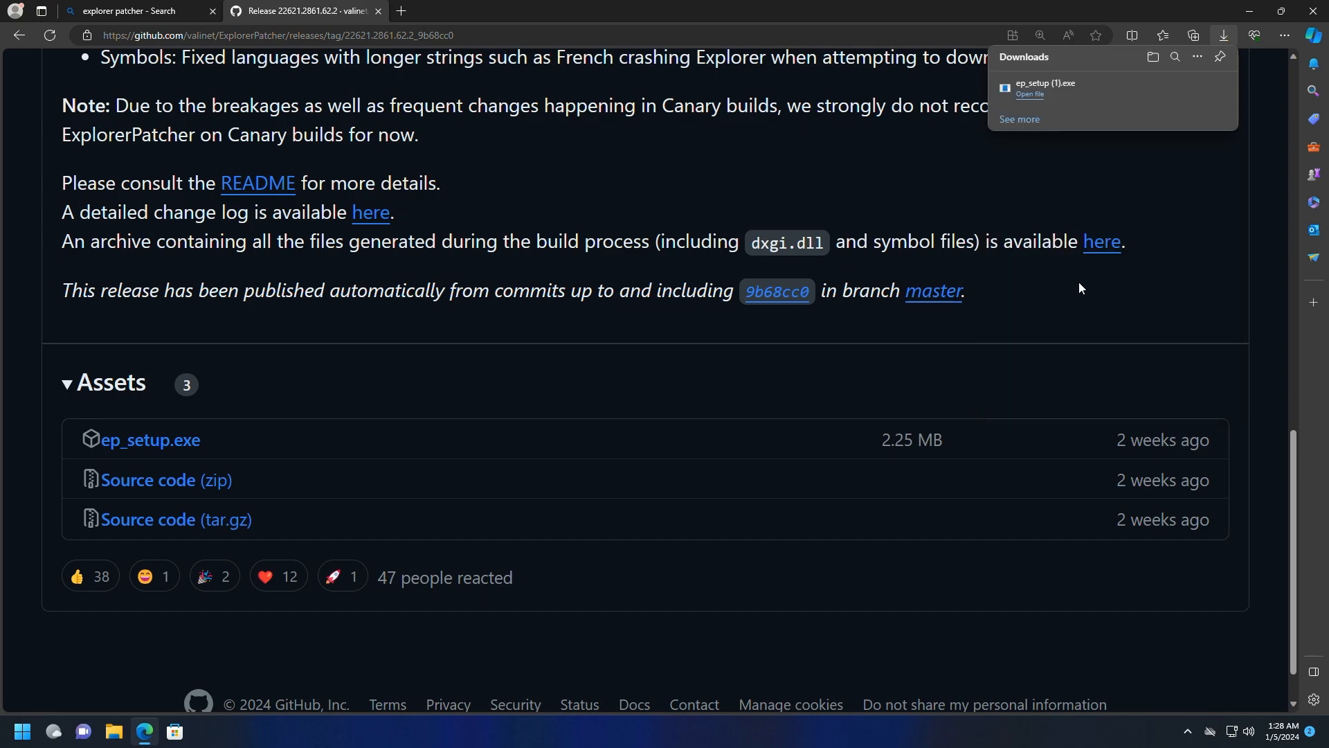
Step: Run ep_setup (1).exe, allow it to make changes to the device, and close the browser
left_click(1035, 100)
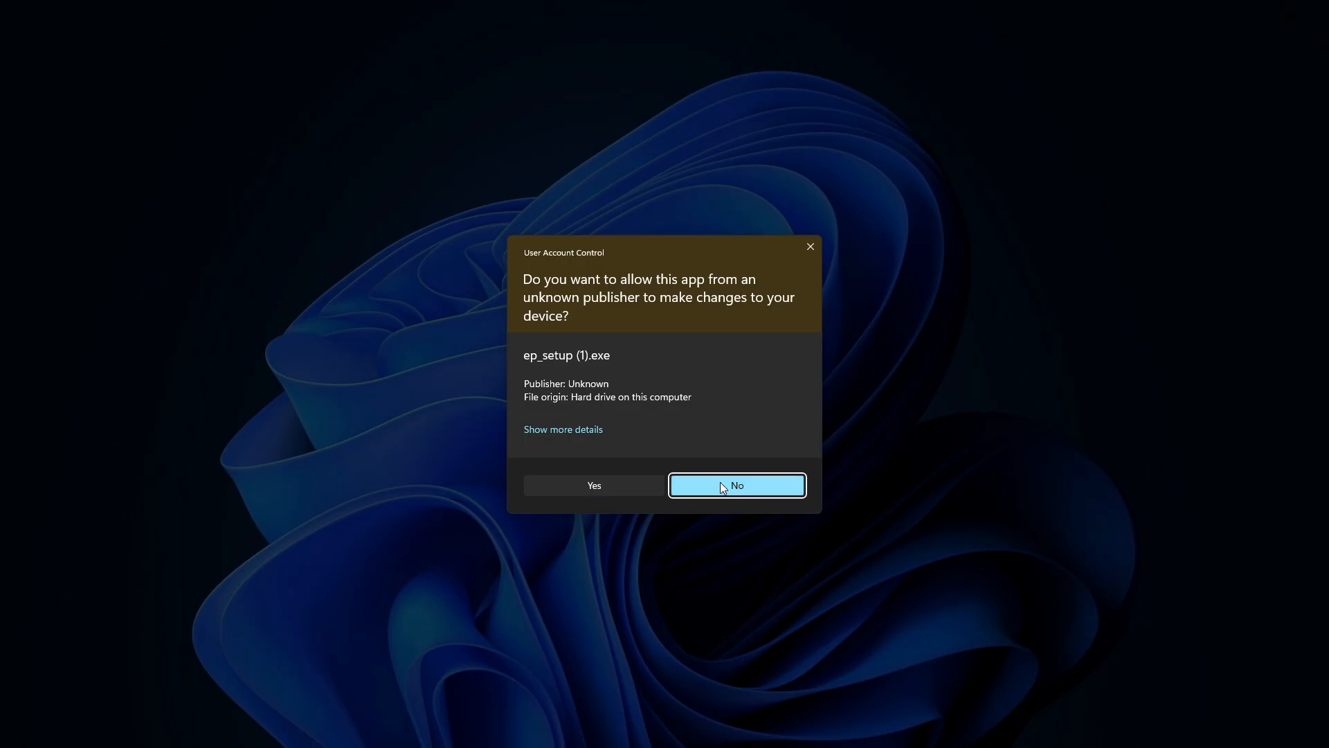
left_click(571, 488)
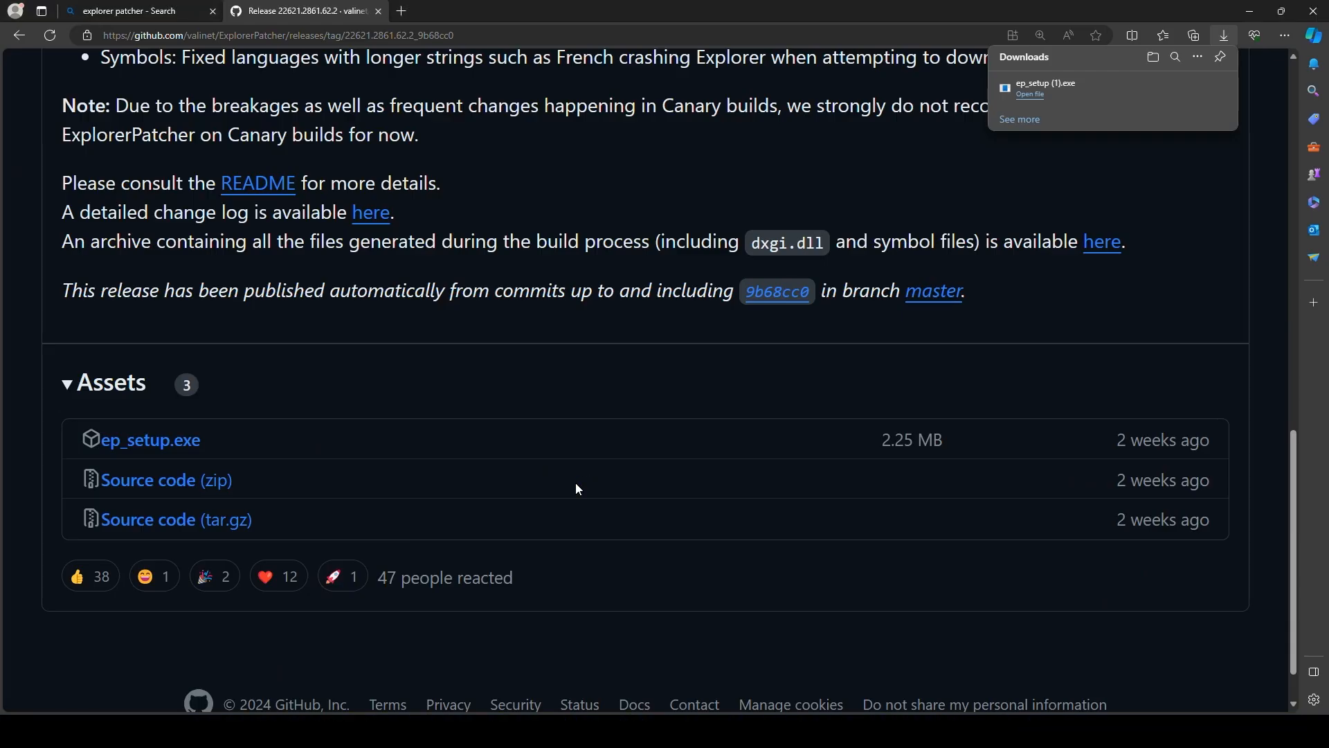
left_click(1322, 9)
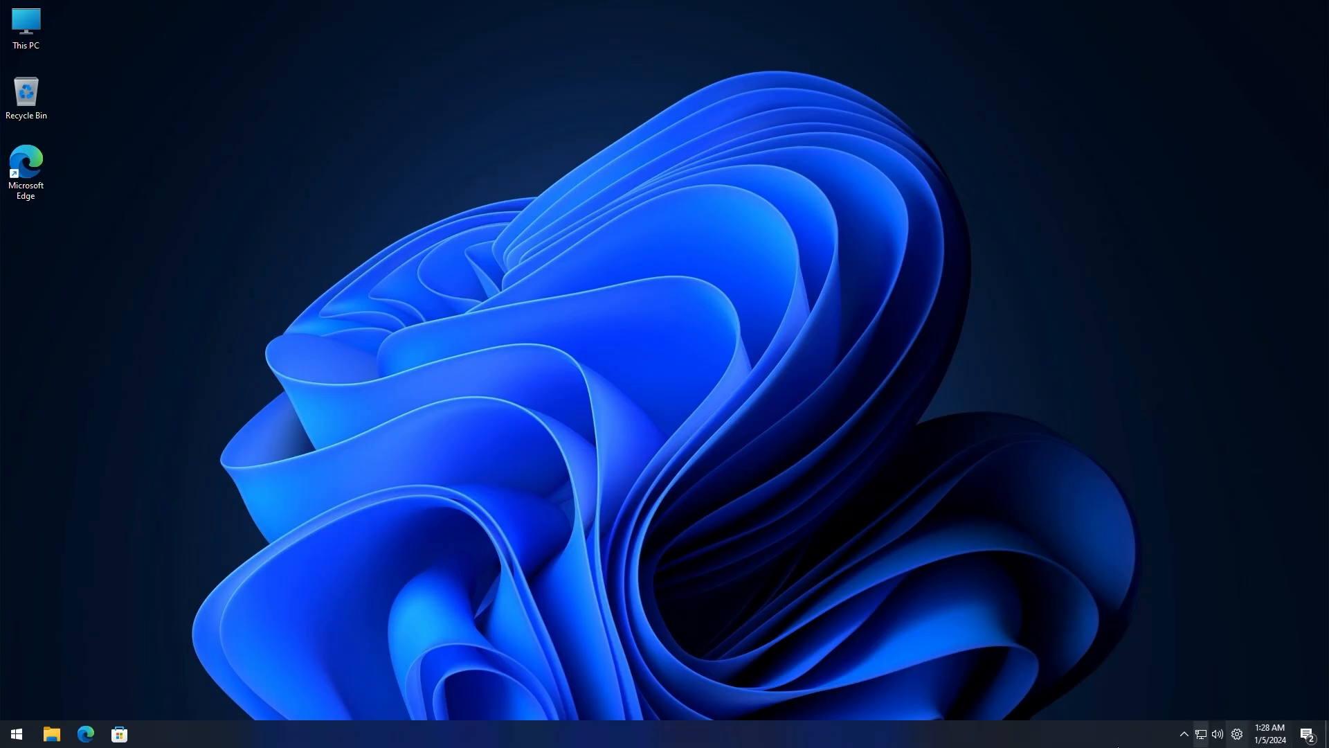
Step: Examine the restyled taskbar's context menu, the Start menu and a maximized File Explorer window
right_click(269, 736)
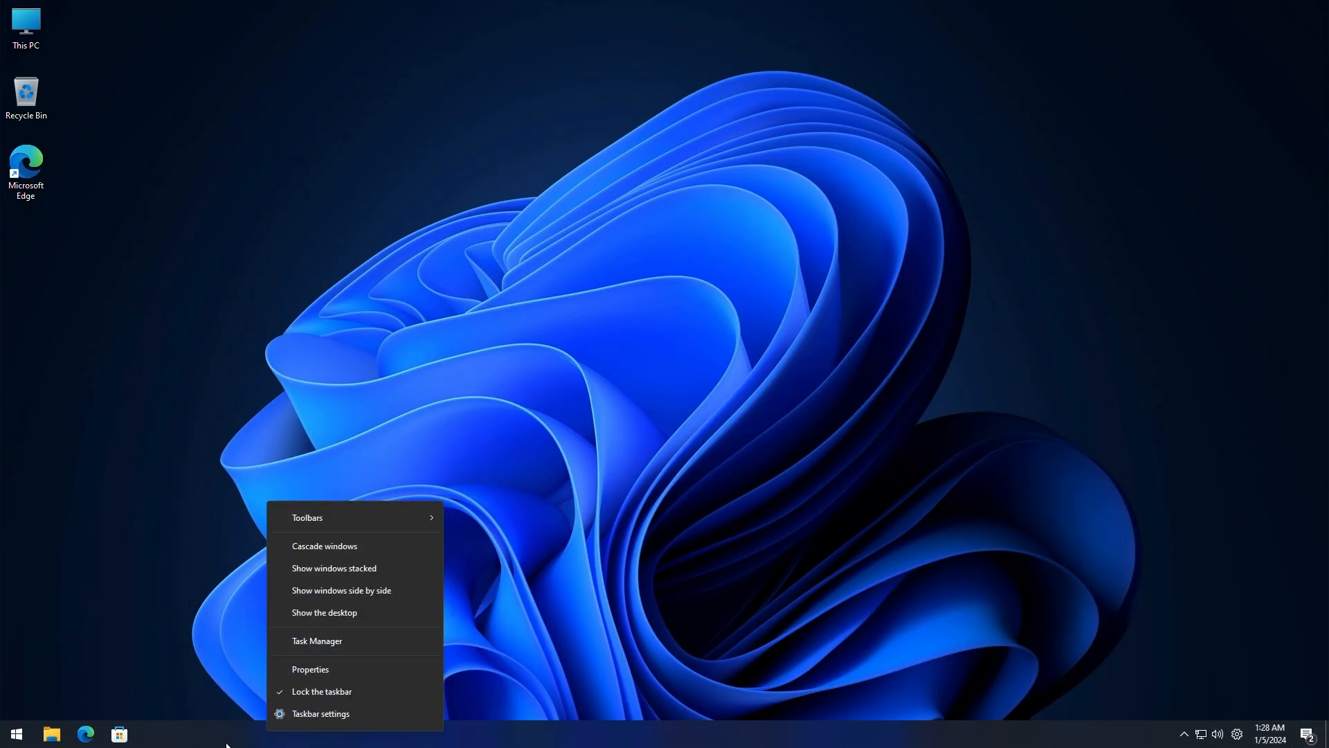
left_click(201, 679)
left_click(23, 737)
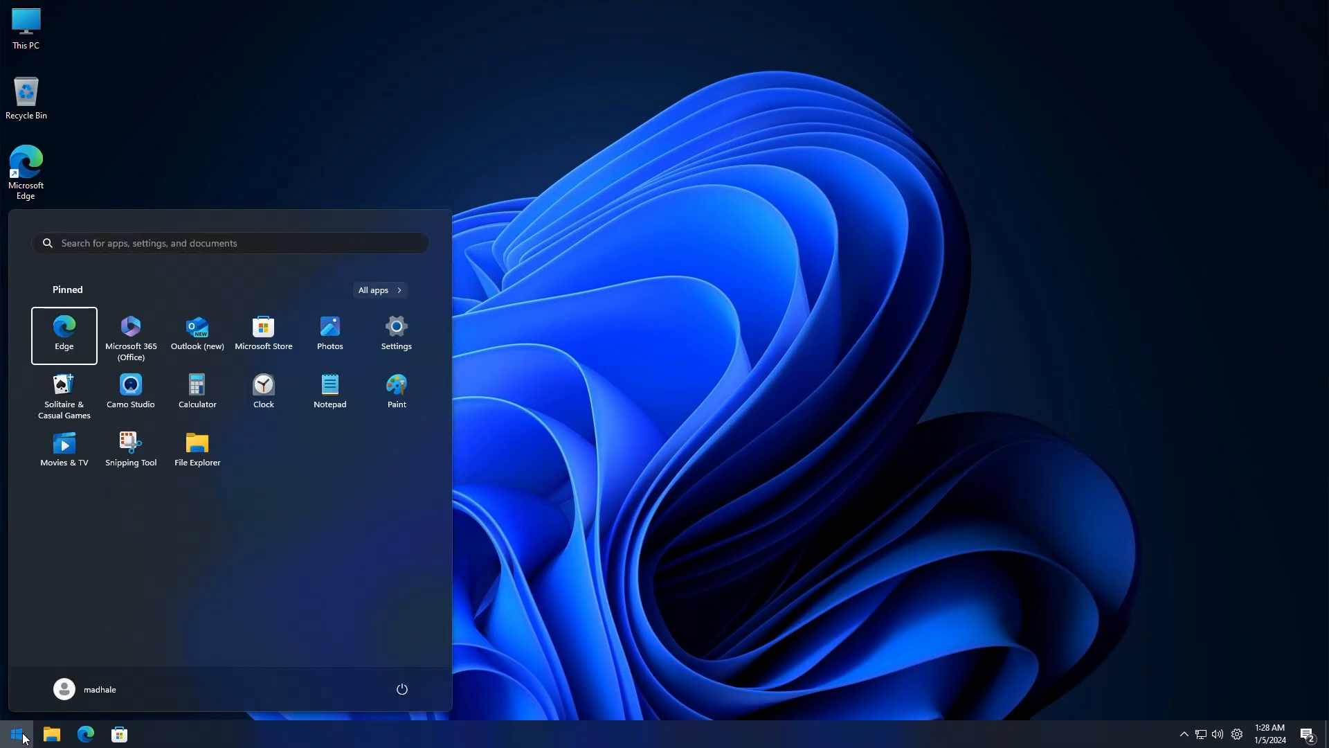
left_click(23, 738)
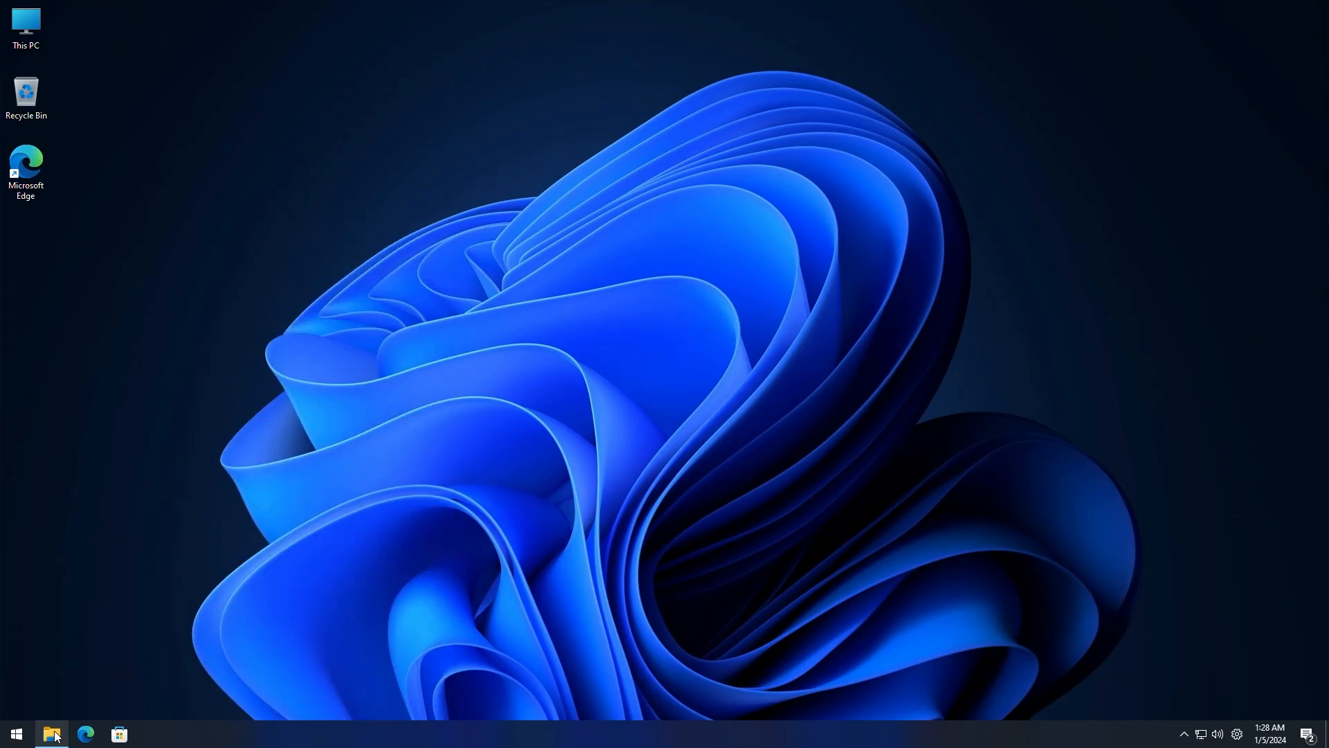
left_click(52, 734)
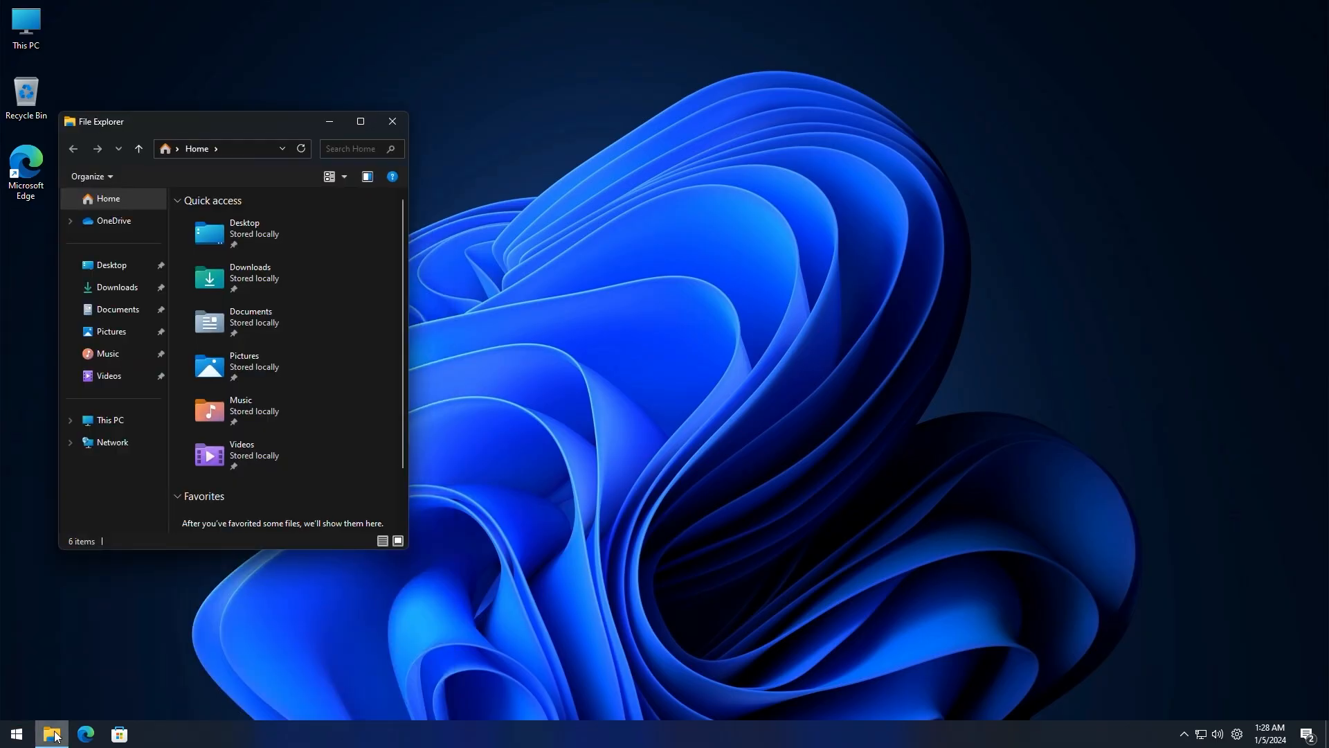
left_click(360, 122)
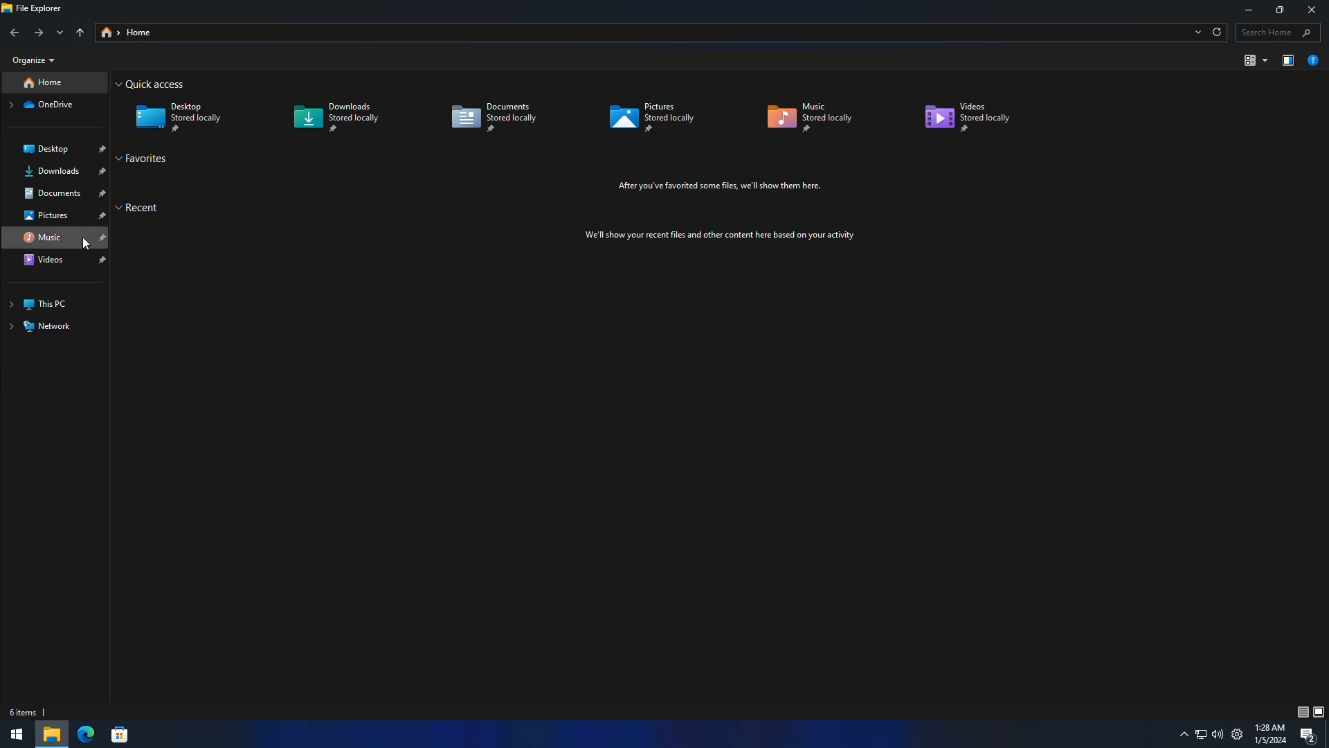
left_click(1312, 10)
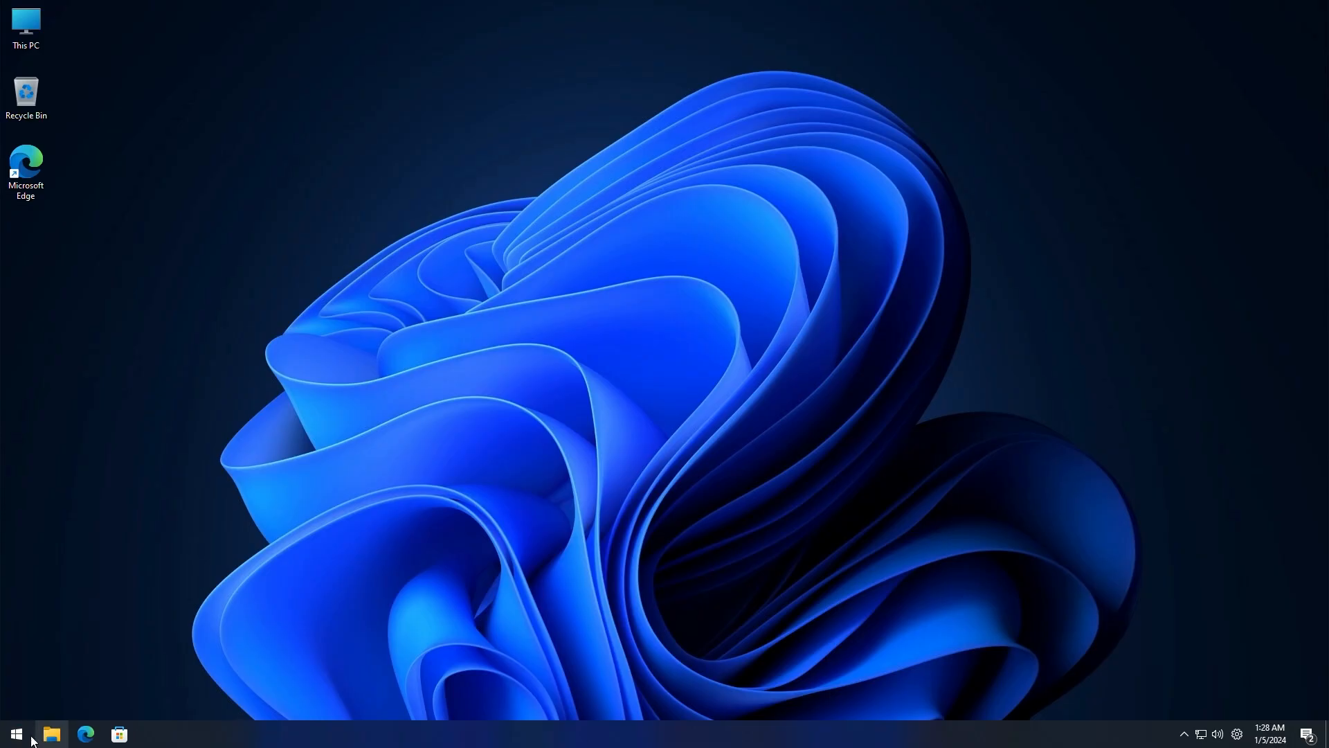
Step: Compare the taskbar's context menu with the desktop's standard and extended context menus
right_click(160, 735)
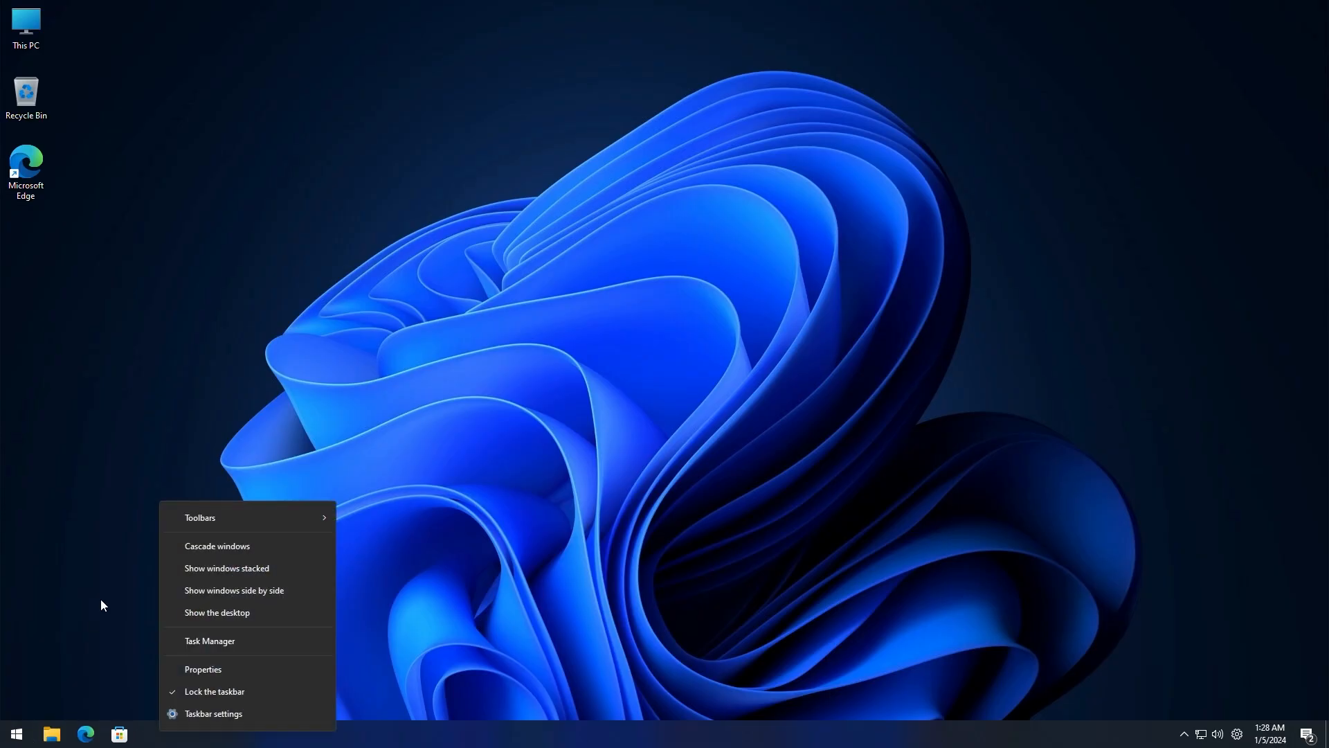
right_click(175, 256)
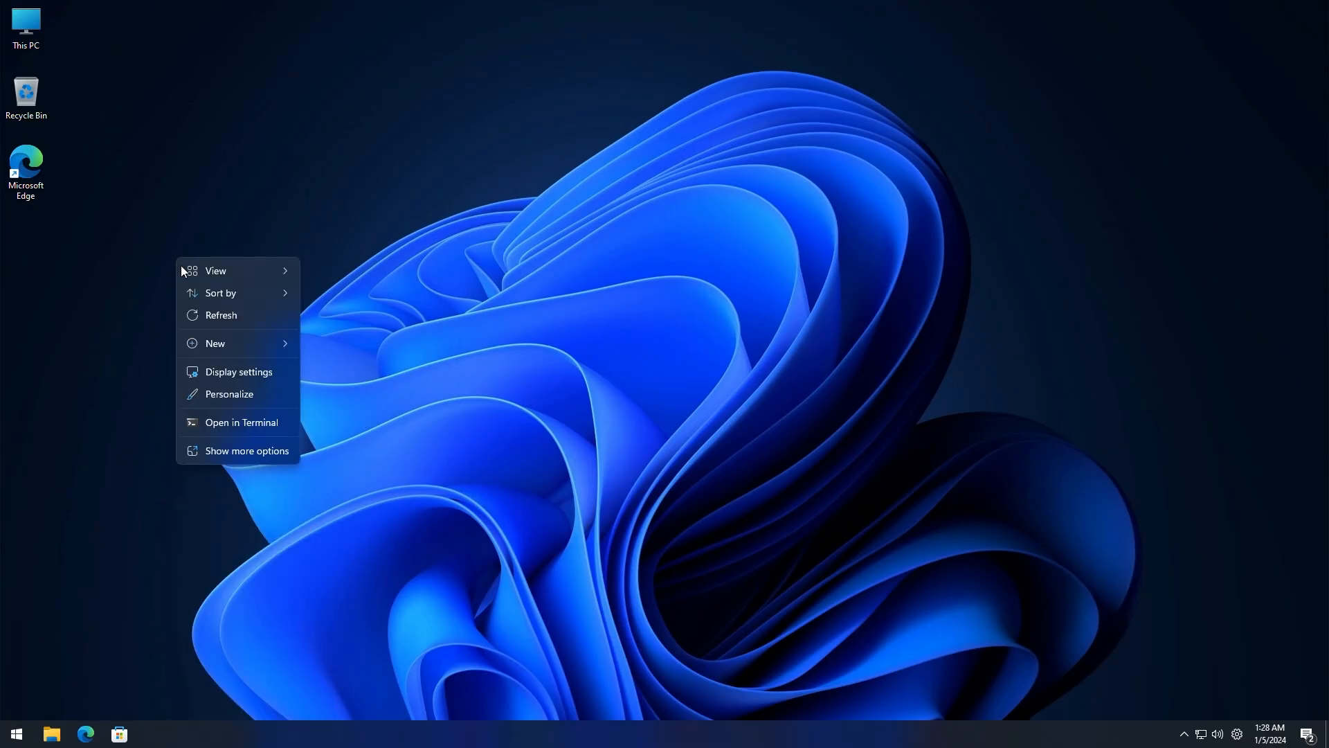
left_click(214, 444)
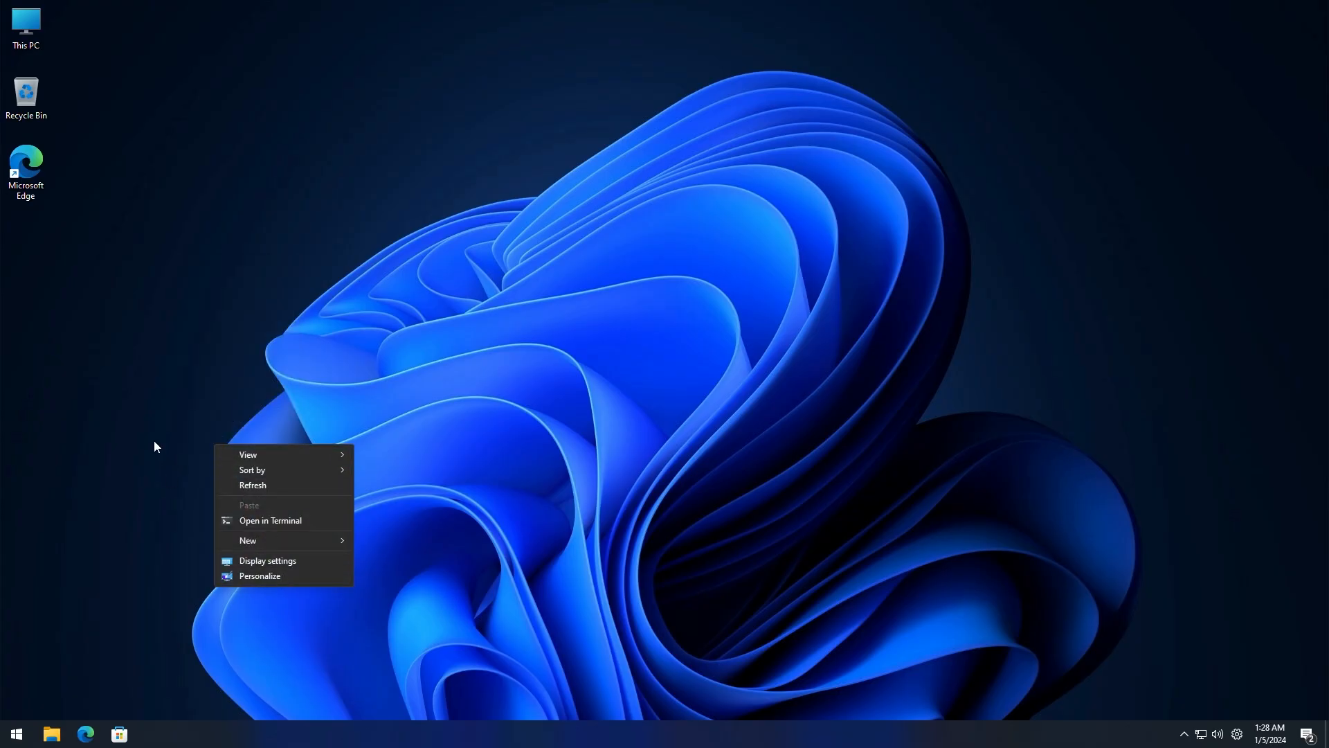
left_click(145, 372)
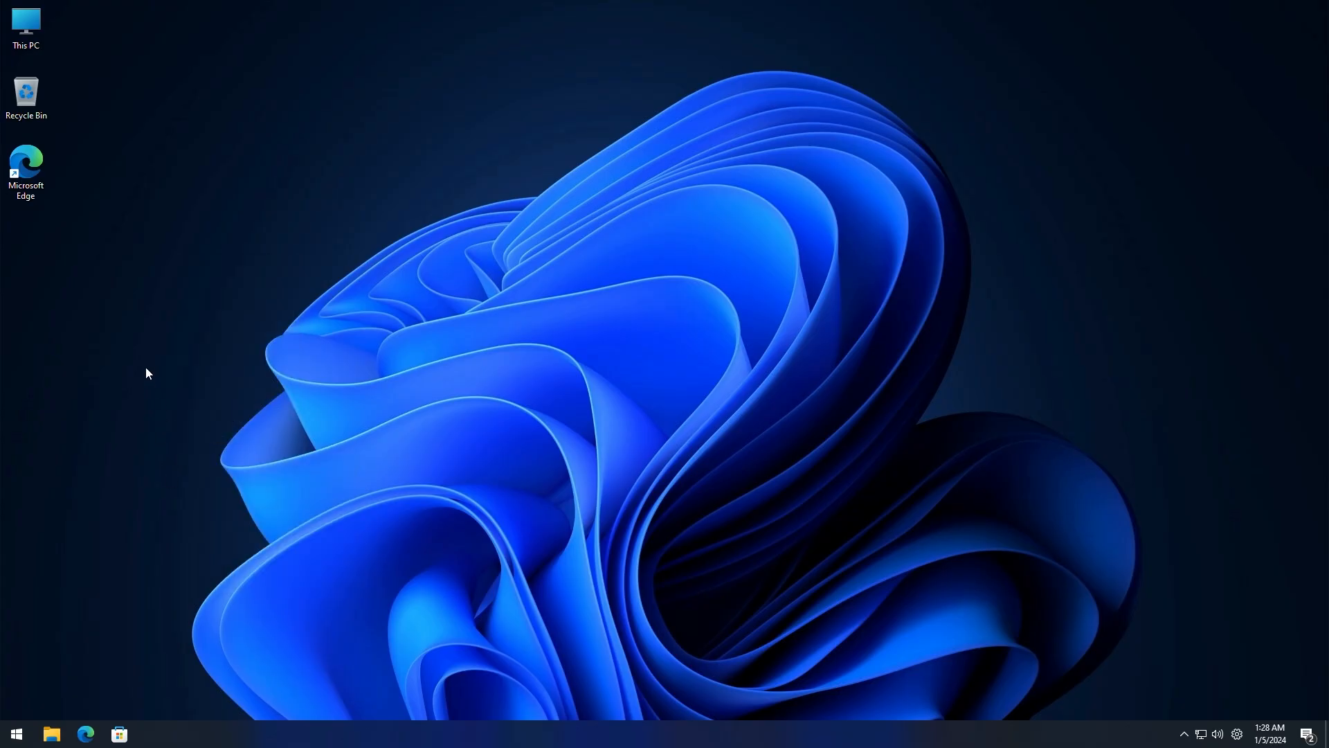
Step: Open the ExplorerPatcher properties from the taskbar and switch the taskbar style to Windows 11 (default) and back to Windows 10
right_click(232, 741)
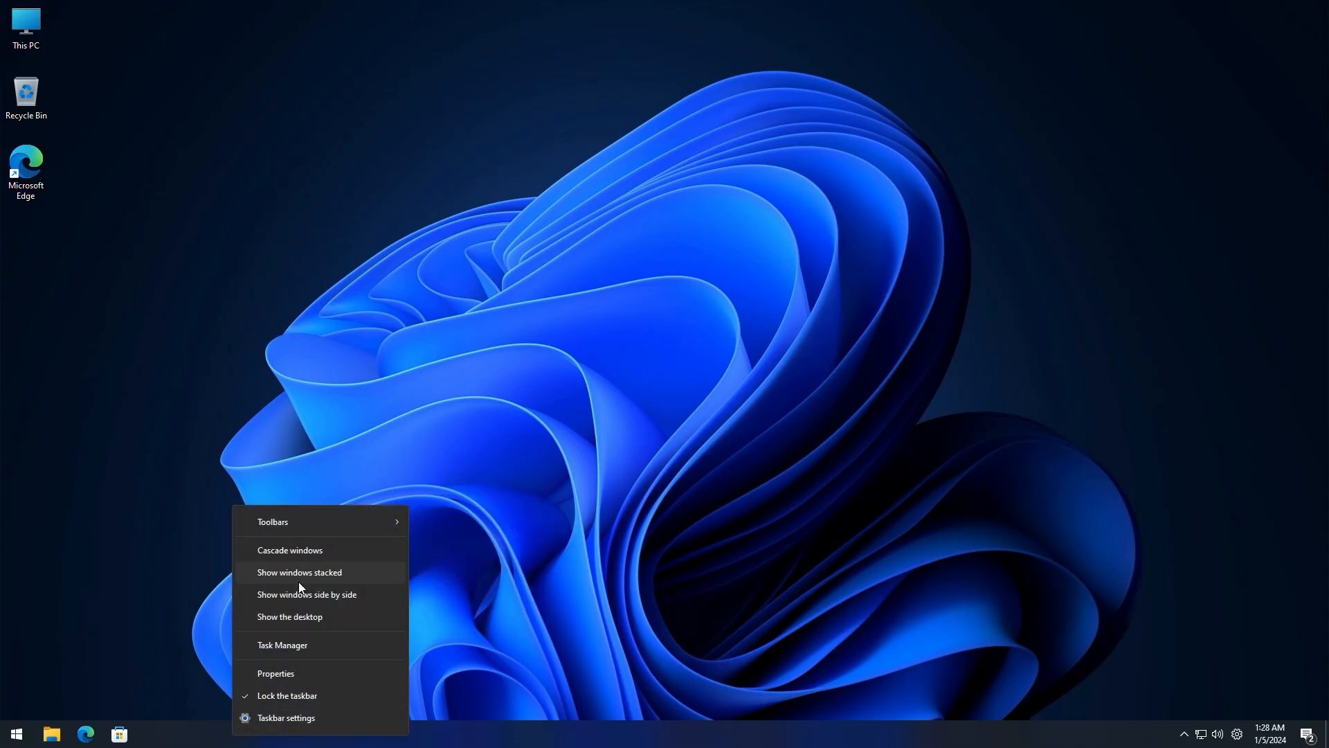
left_click(297, 674)
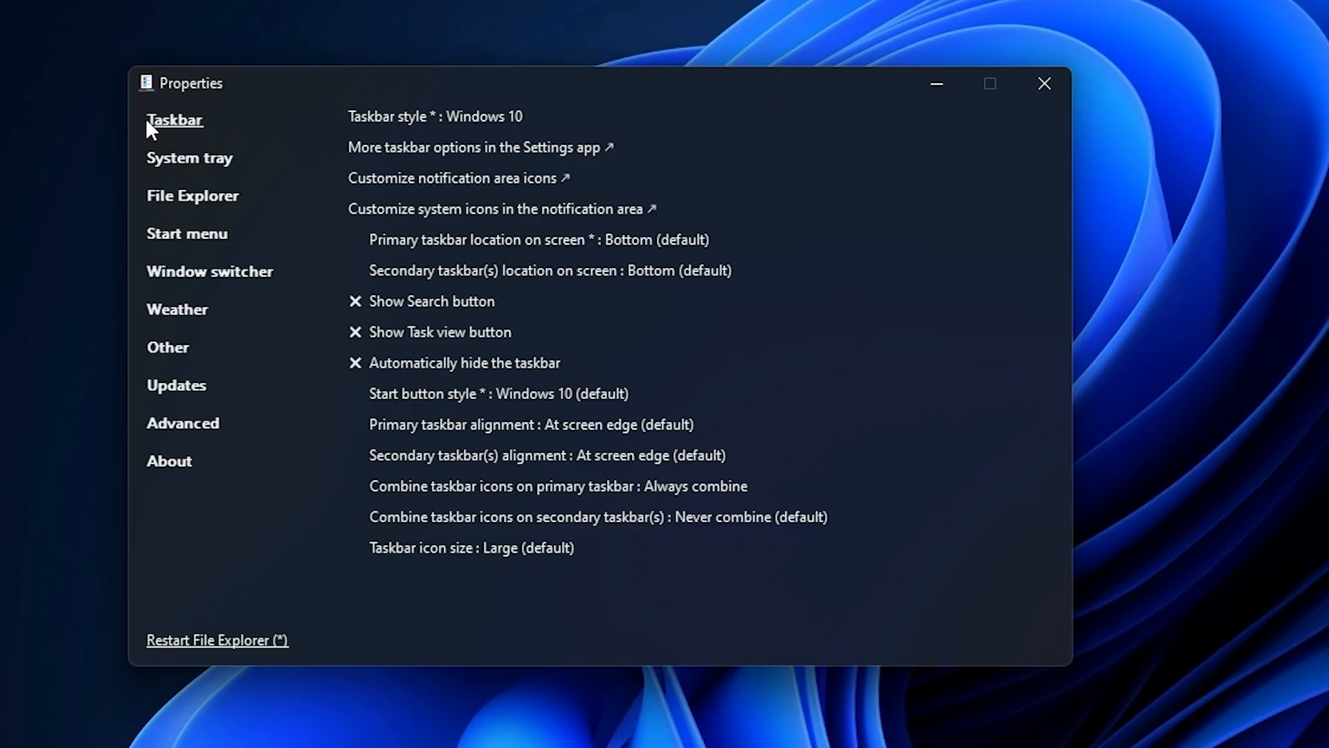
left_click(490, 111)
left_click(479, 147)
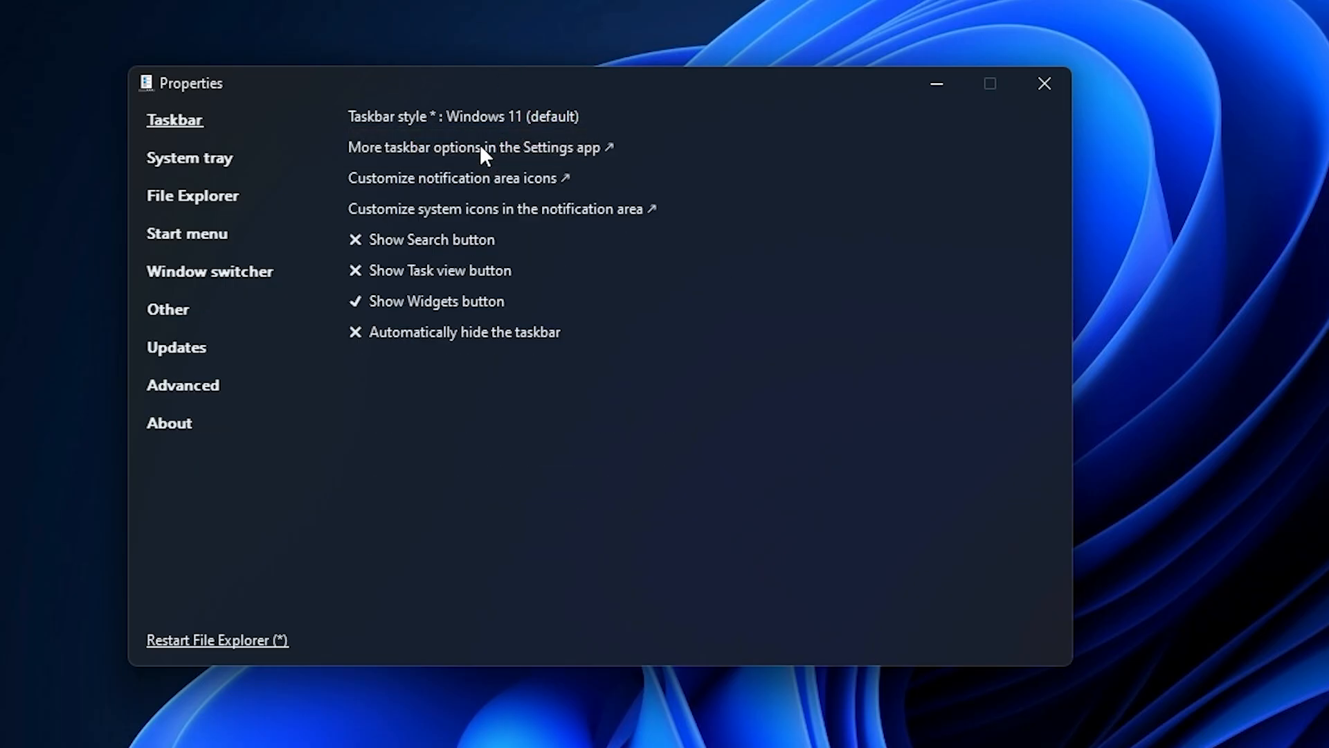
left_click(524, 116)
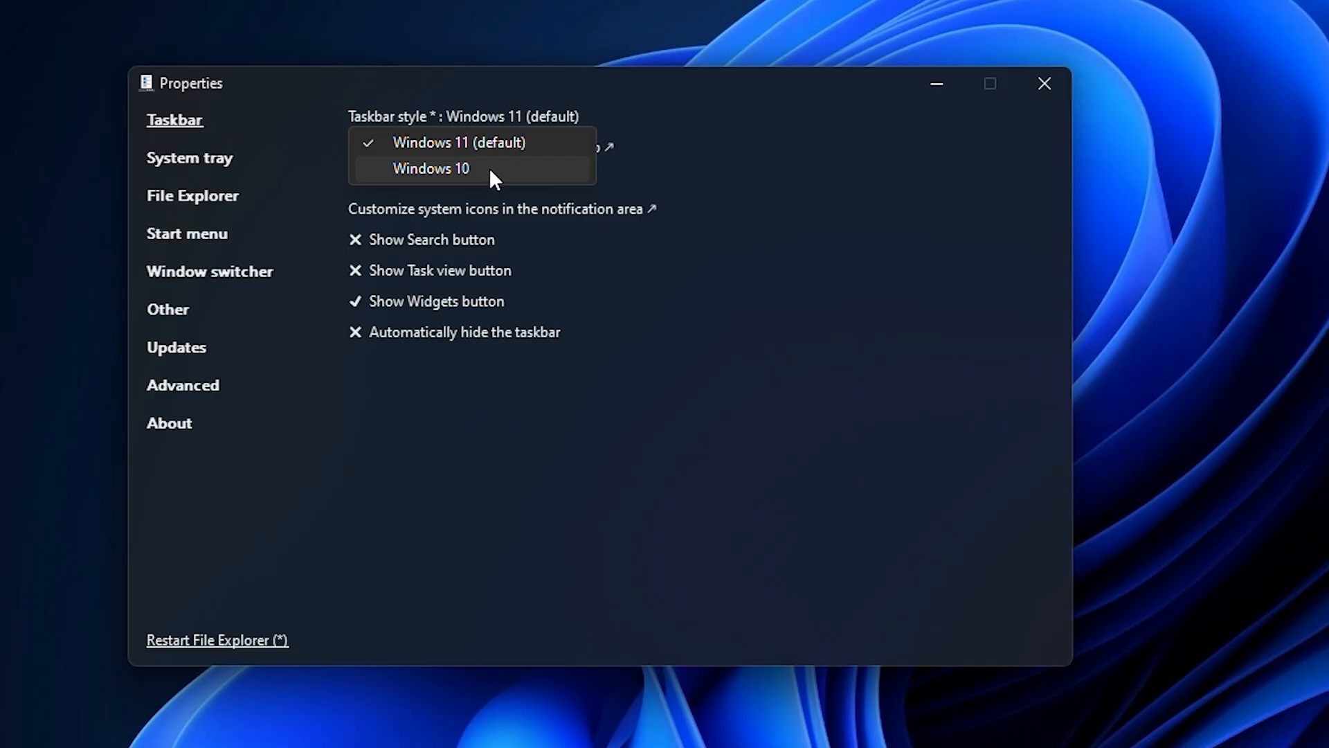
left_click(492, 179)
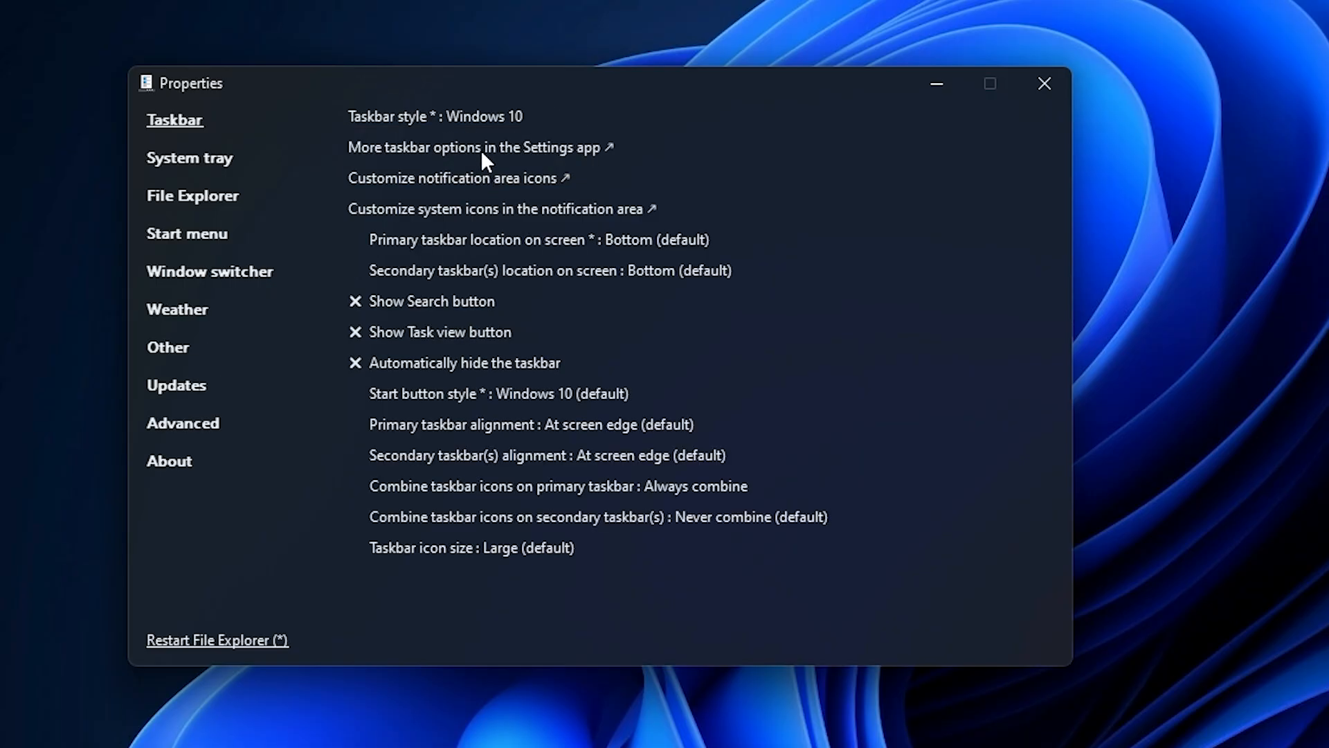
Step: Set the taskbar style to Windows 11 (default) and restart File Explorer to apply it
left_click(527, 124)
left_click(508, 137)
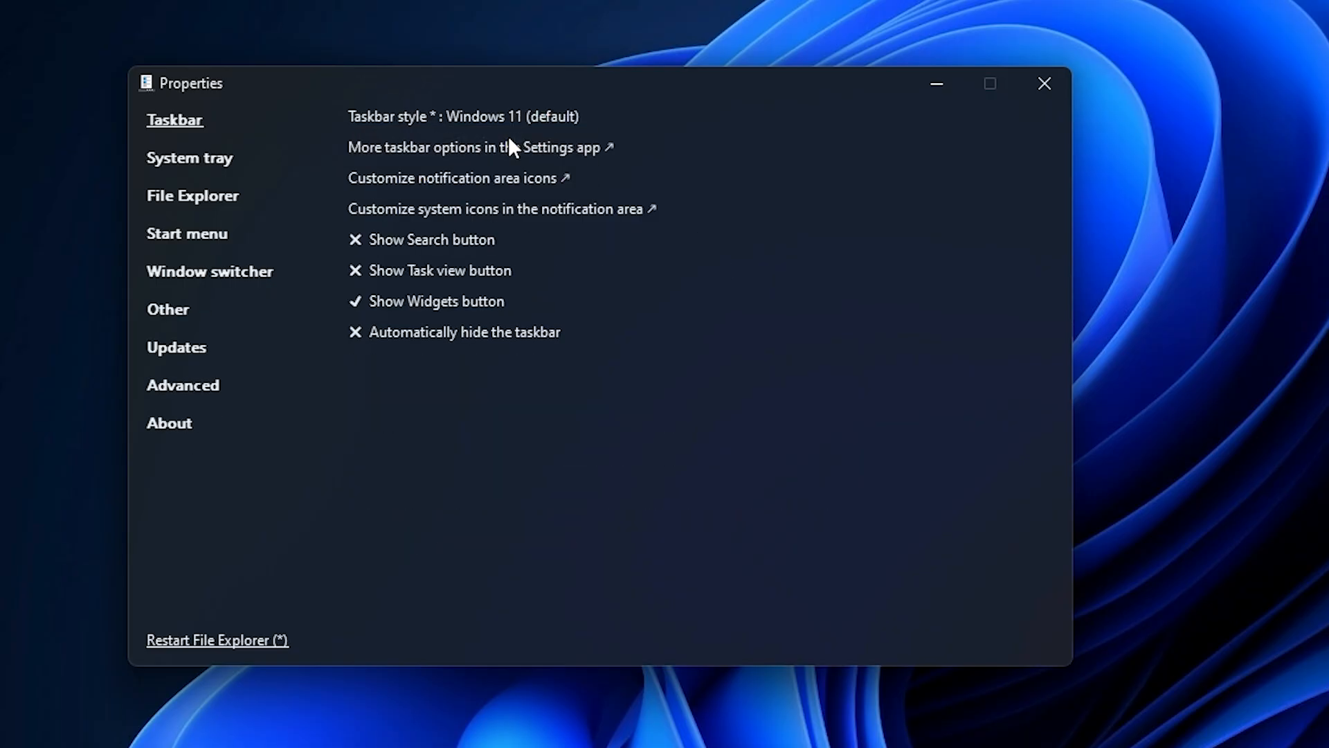
left_click(238, 638)
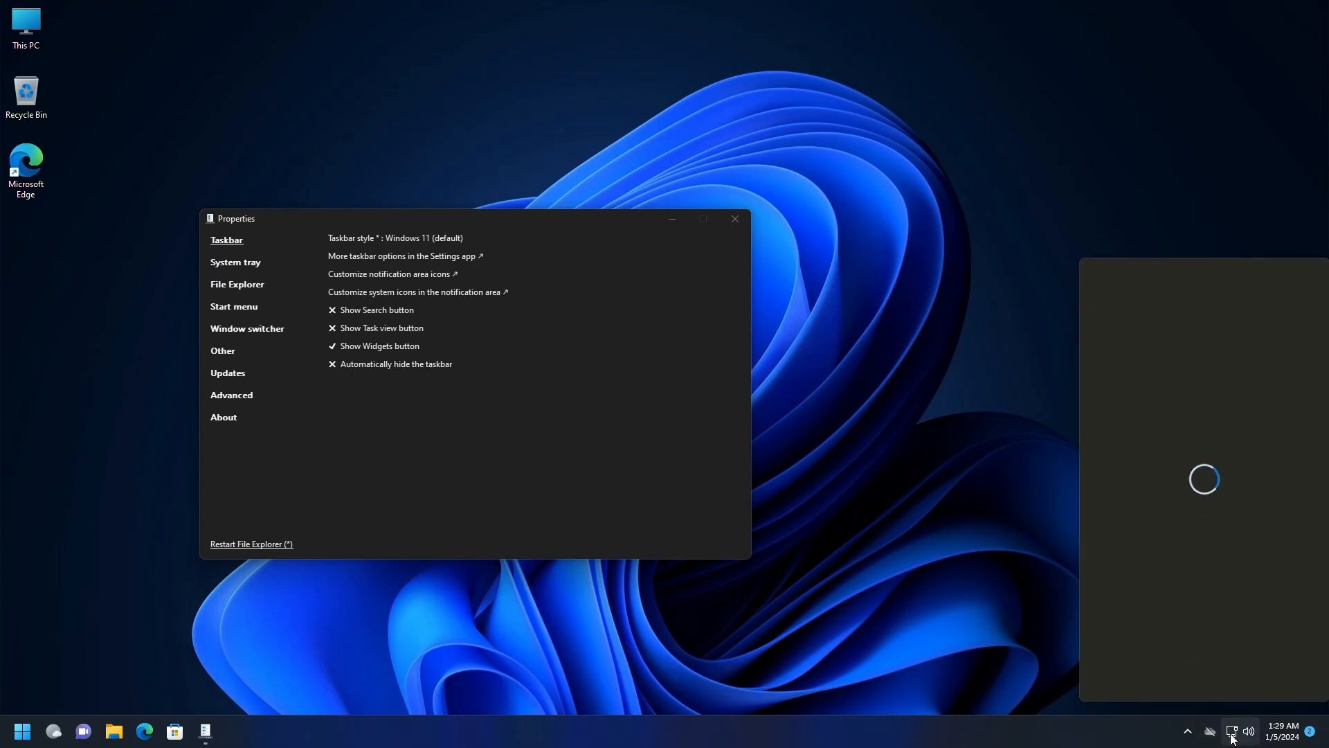
Step: Inspect the combined quick settings flyout for network and sound on the Windows 11 taskbar
left_click(1231, 735)
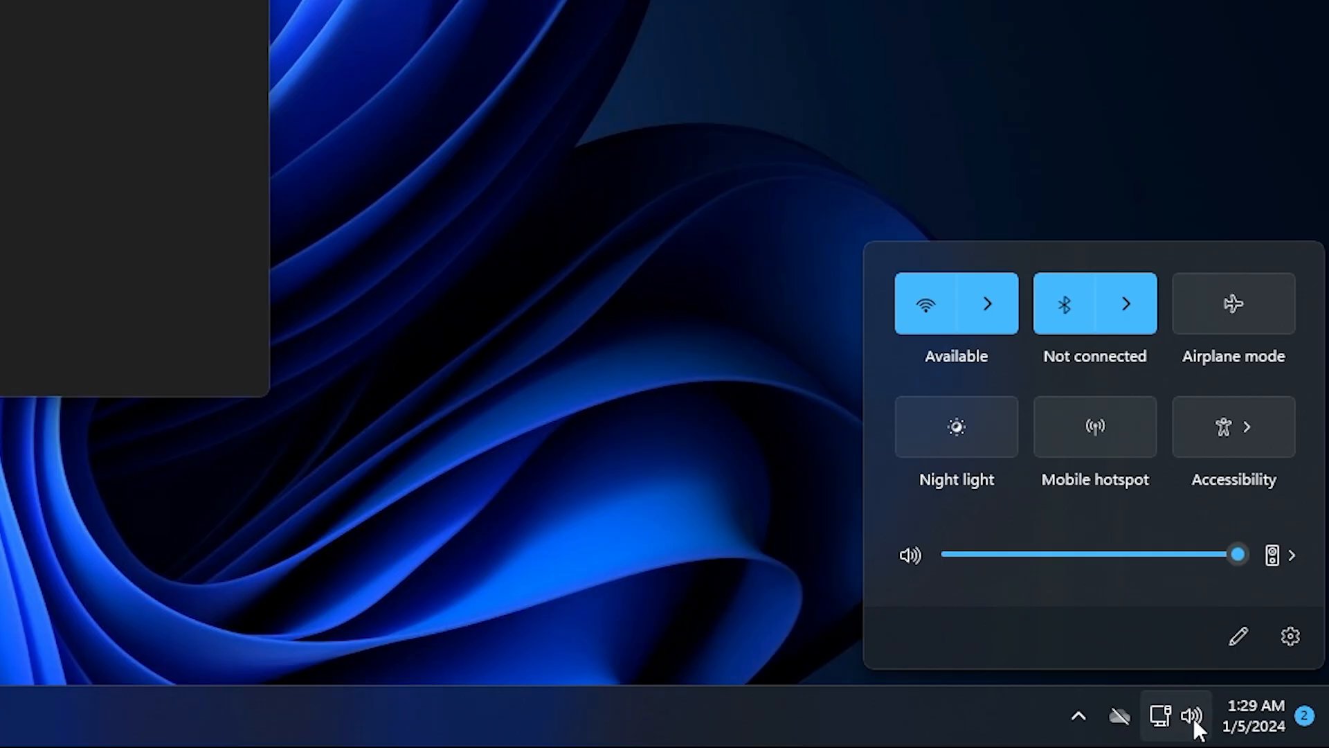
left_click(1195, 723)
left_click(1193, 717)
left_click(1195, 706)
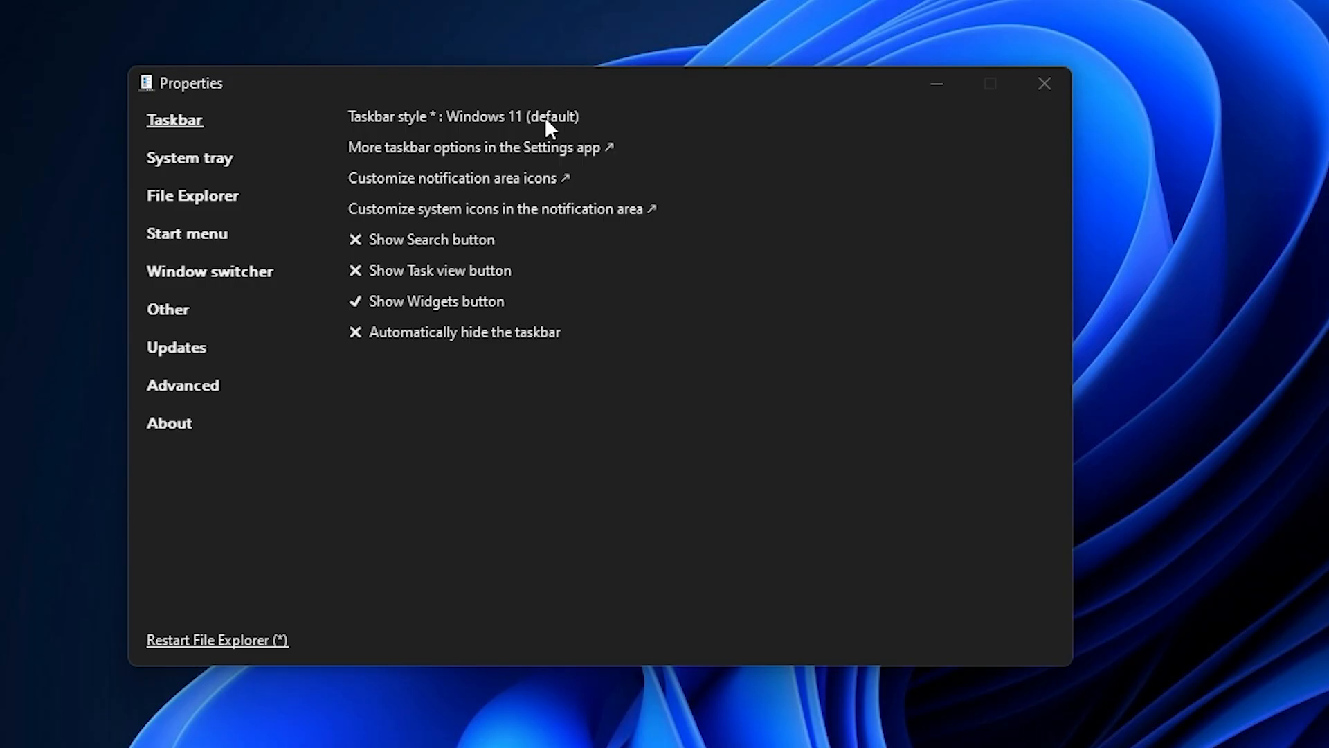
Step: Set the taskbar style to Windows 10 and restart File Explorer to apply it
left_click(545, 116)
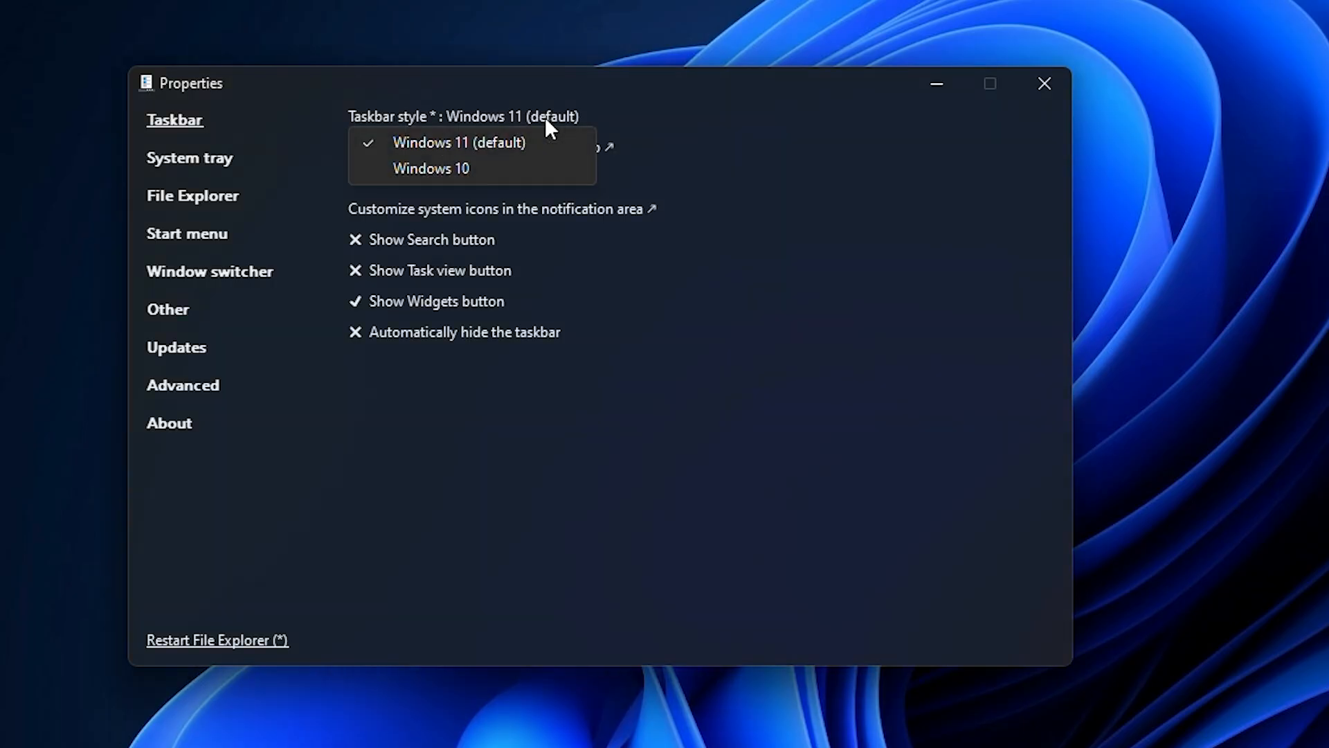
left_click(503, 169)
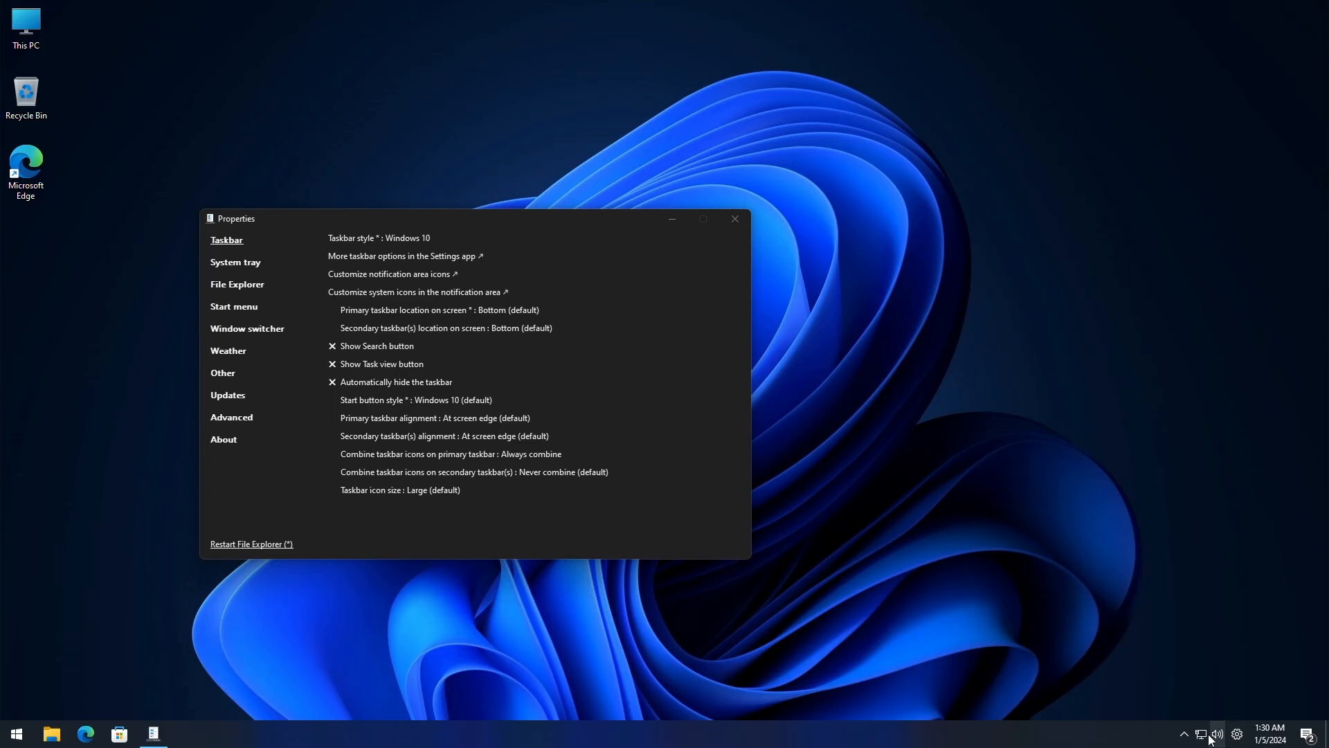
Step: Check the network and sound icons on the Windows 10 taskbar and launch Microsoft Edge
left_click(1210, 733)
left_click(976, 740)
left_click(86, 740)
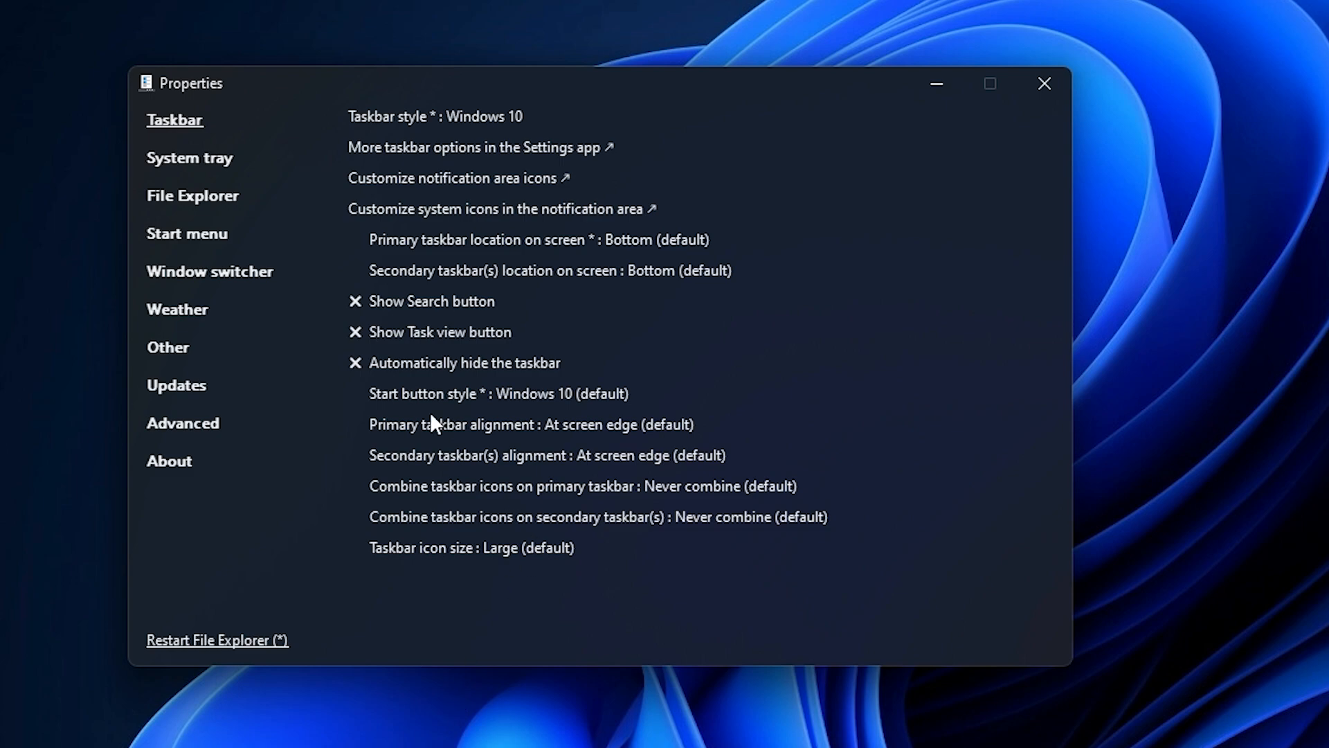
Step: Set the primary taskbar's icons to Always combine and preview File Explorer's taskbar thumbnail
left_click(660, 487)
left_click(549, 517)
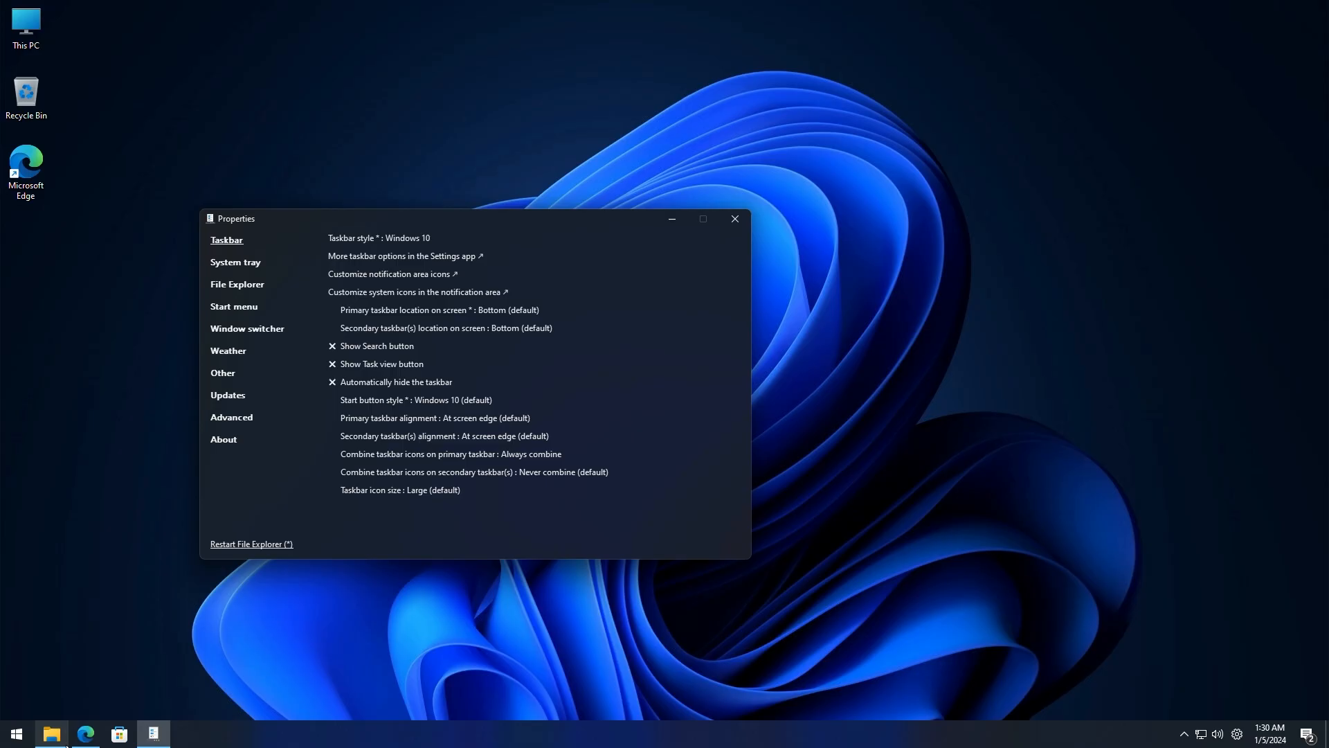
mouse_move(56, 738)
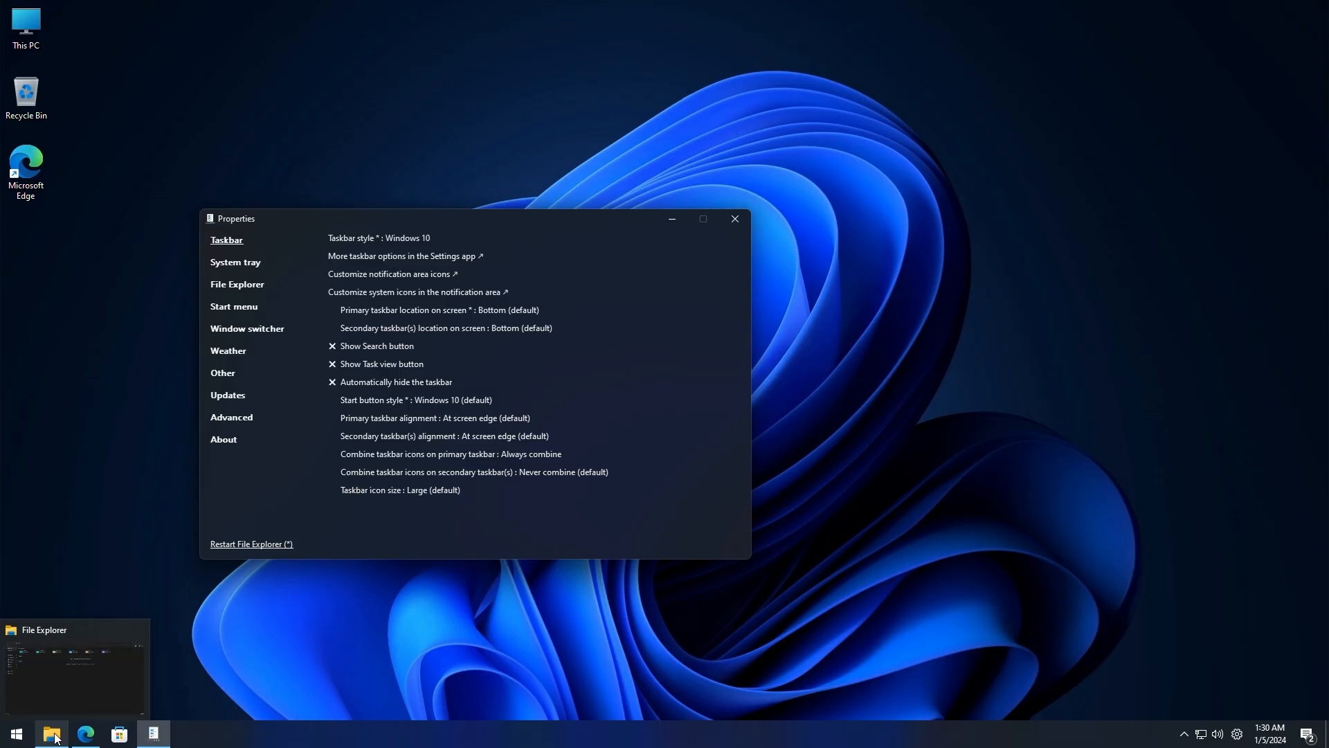
left_click(428, 401)
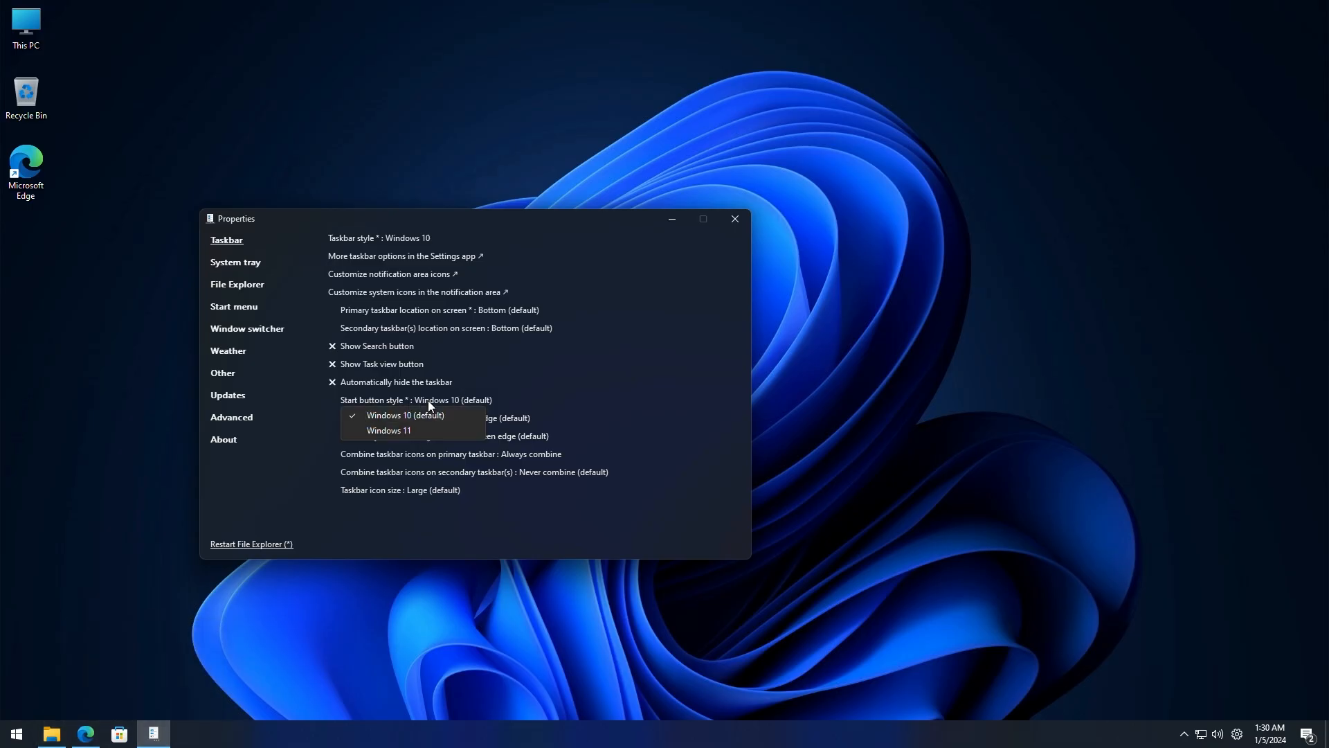
left_click(605, 354)
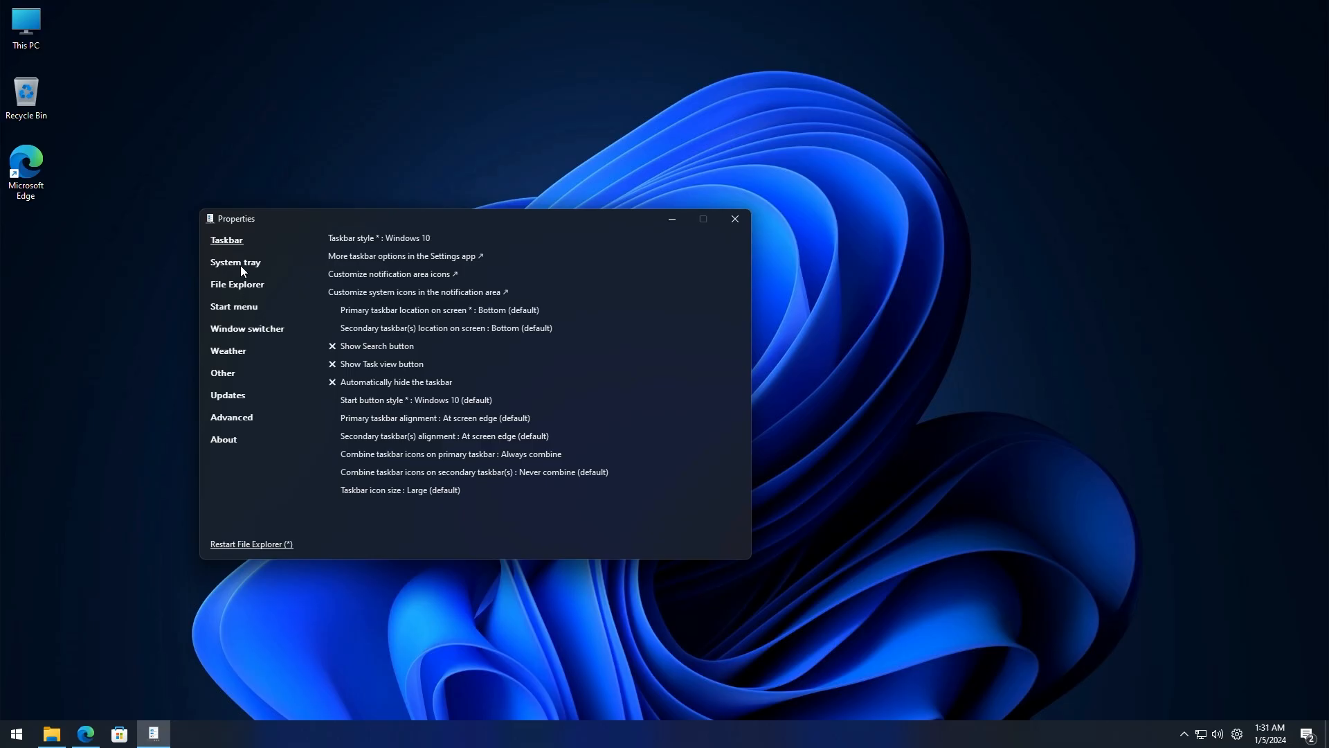
Step: Compare the Small and Large taskbar icon sizes, leaving the icon size set to Small
left_click(437, 489)
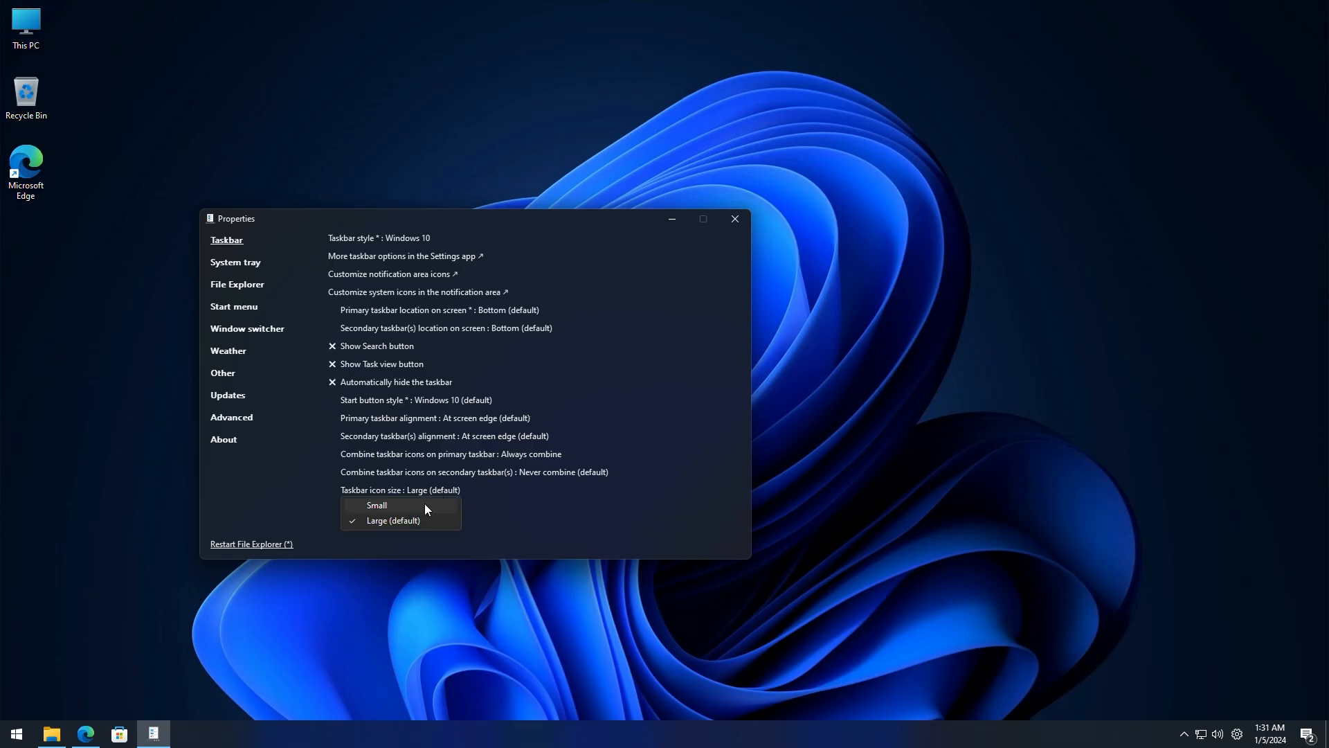
left_click(425, 504)
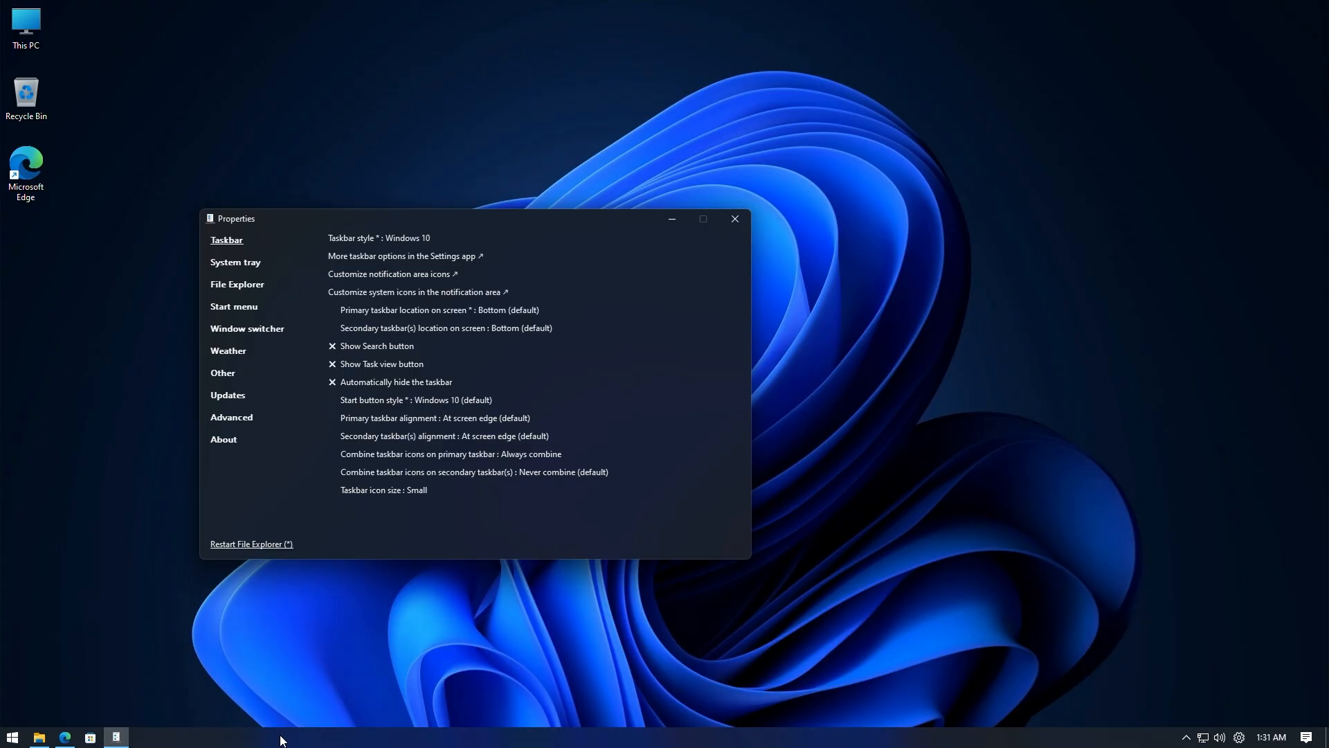
left_click(349, 493)
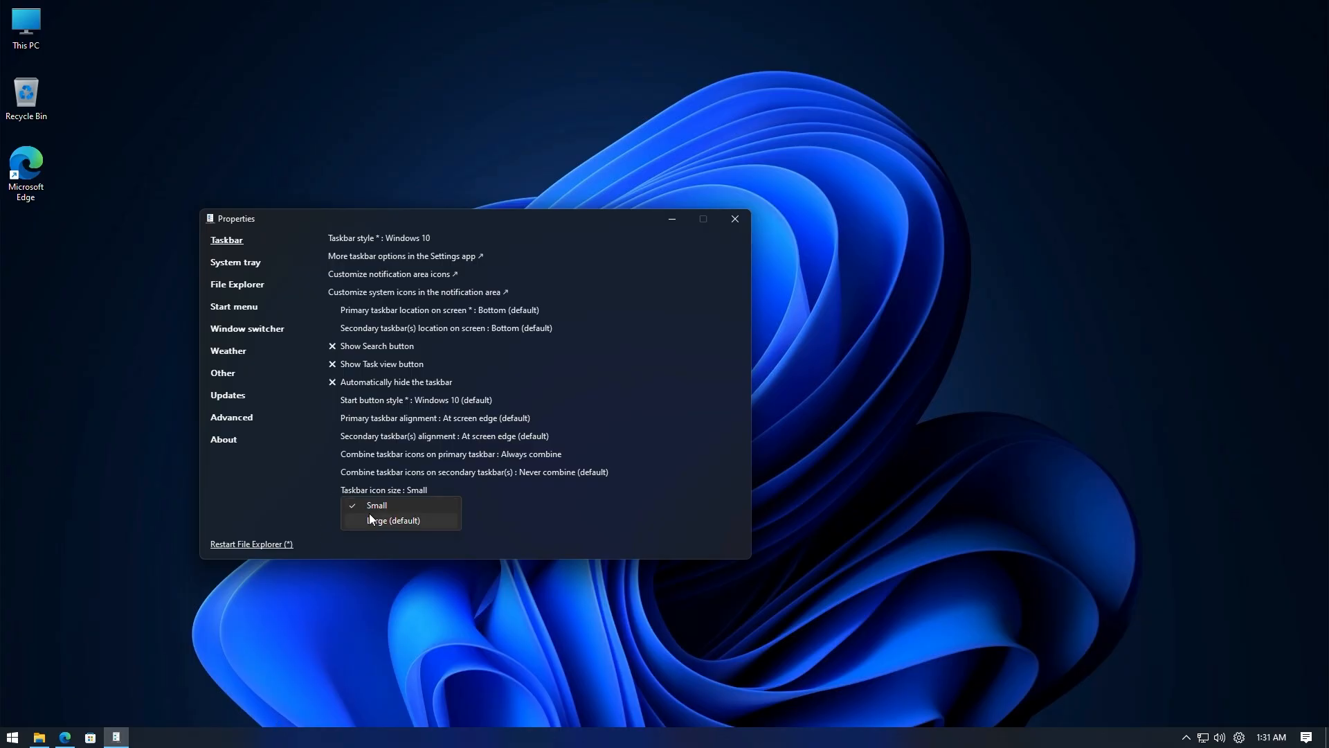
left_click(369, 513)
left_click(385, 493)
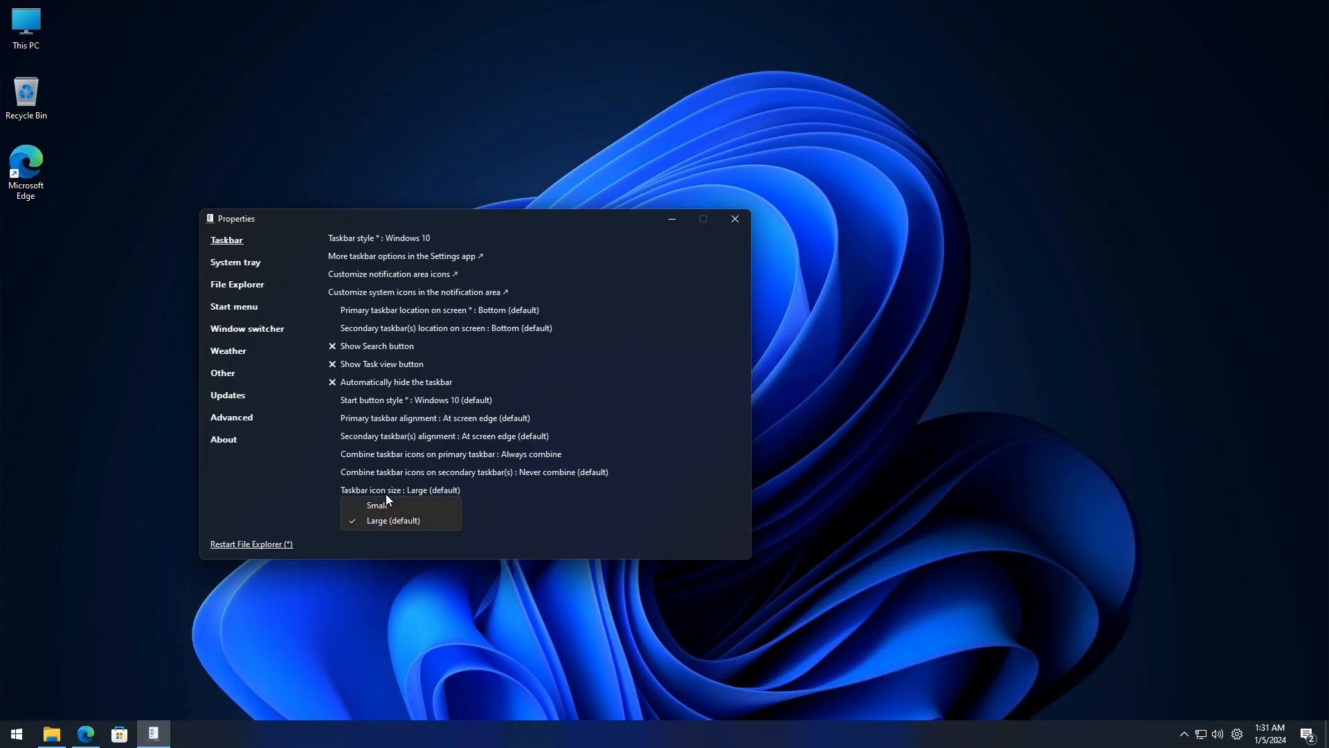
left_click(380, 507)
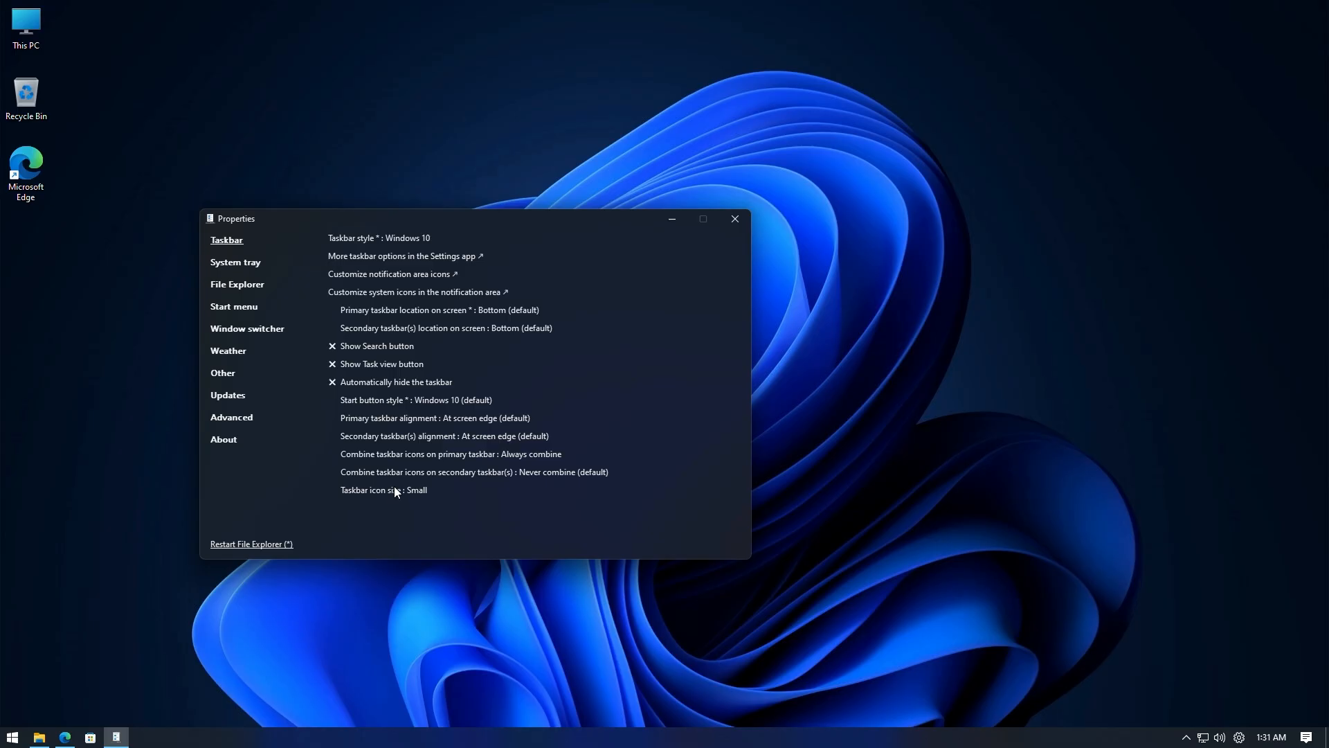
left_click(398, 489)
left_click(398, 514)
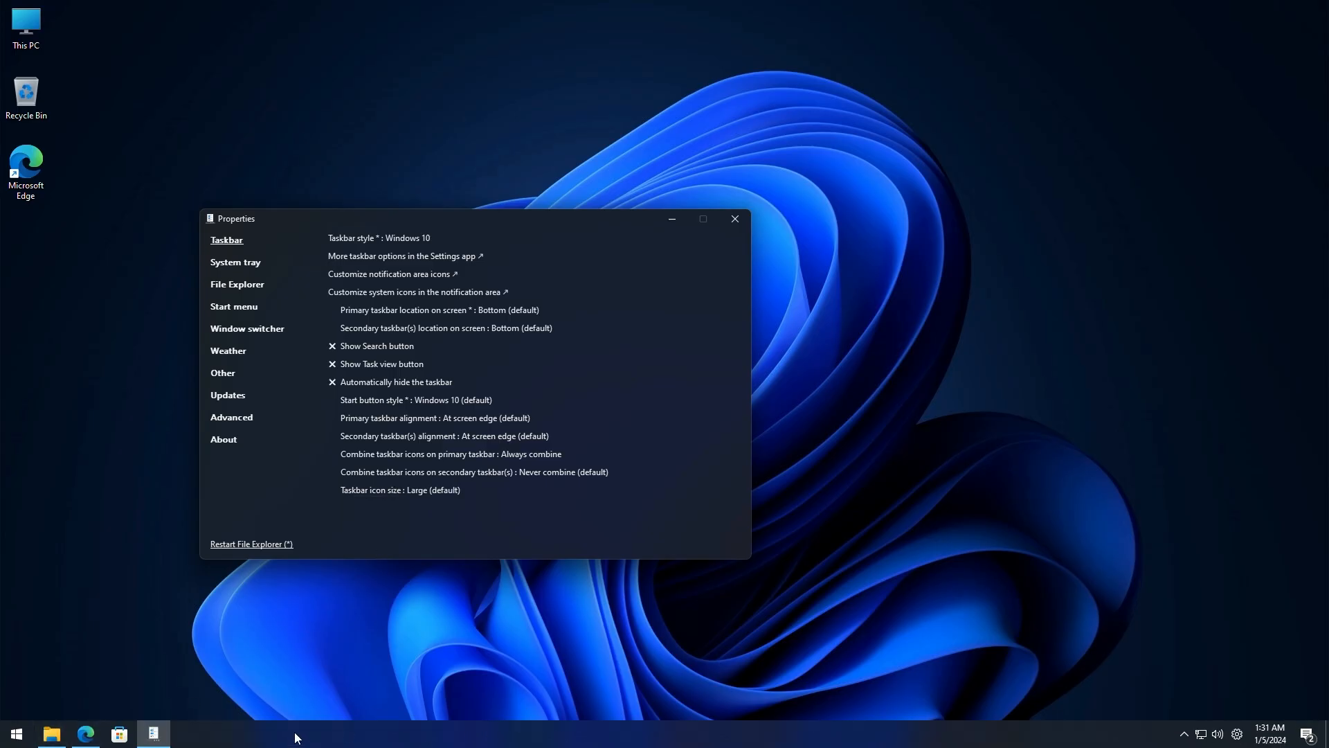
left_click(434, 489)
left_click(421, 505)
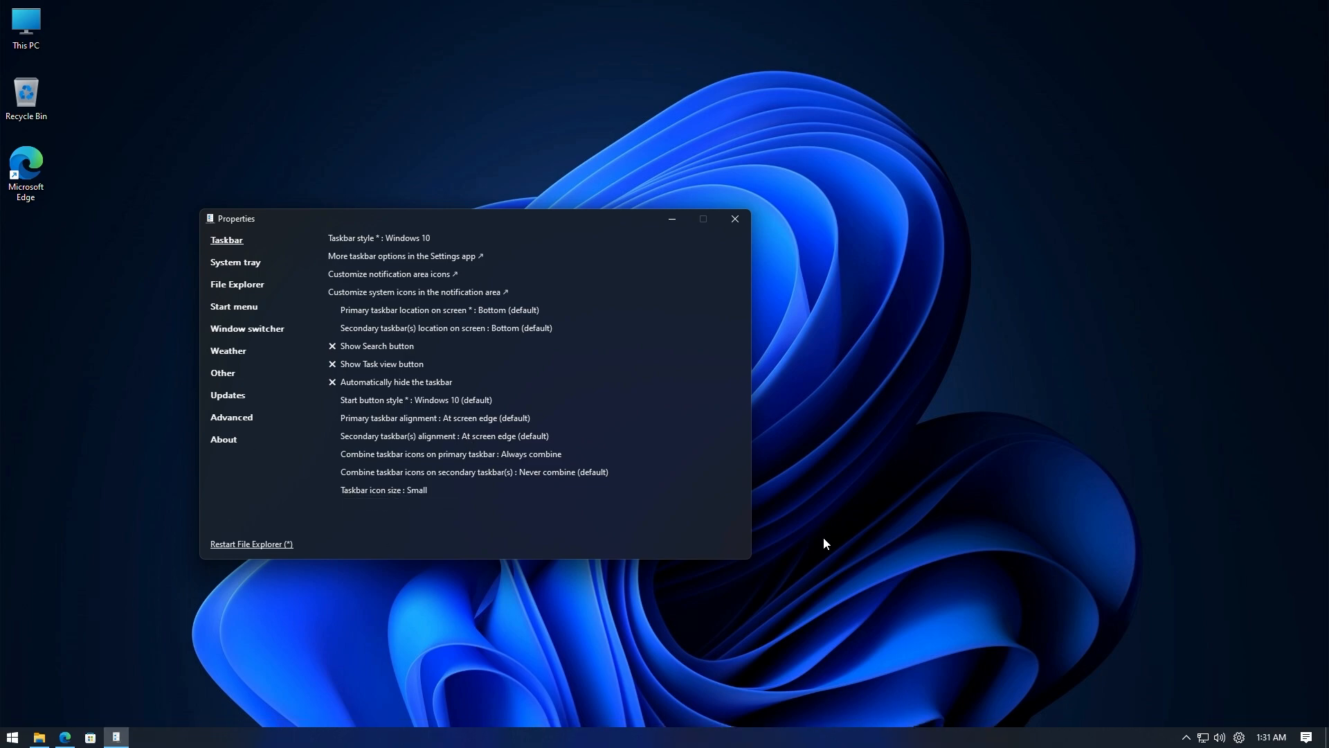
Step: In the system tray settings, make the network icon open the Windows 11 WiFi flyout and preview it
left_click(248, 260)
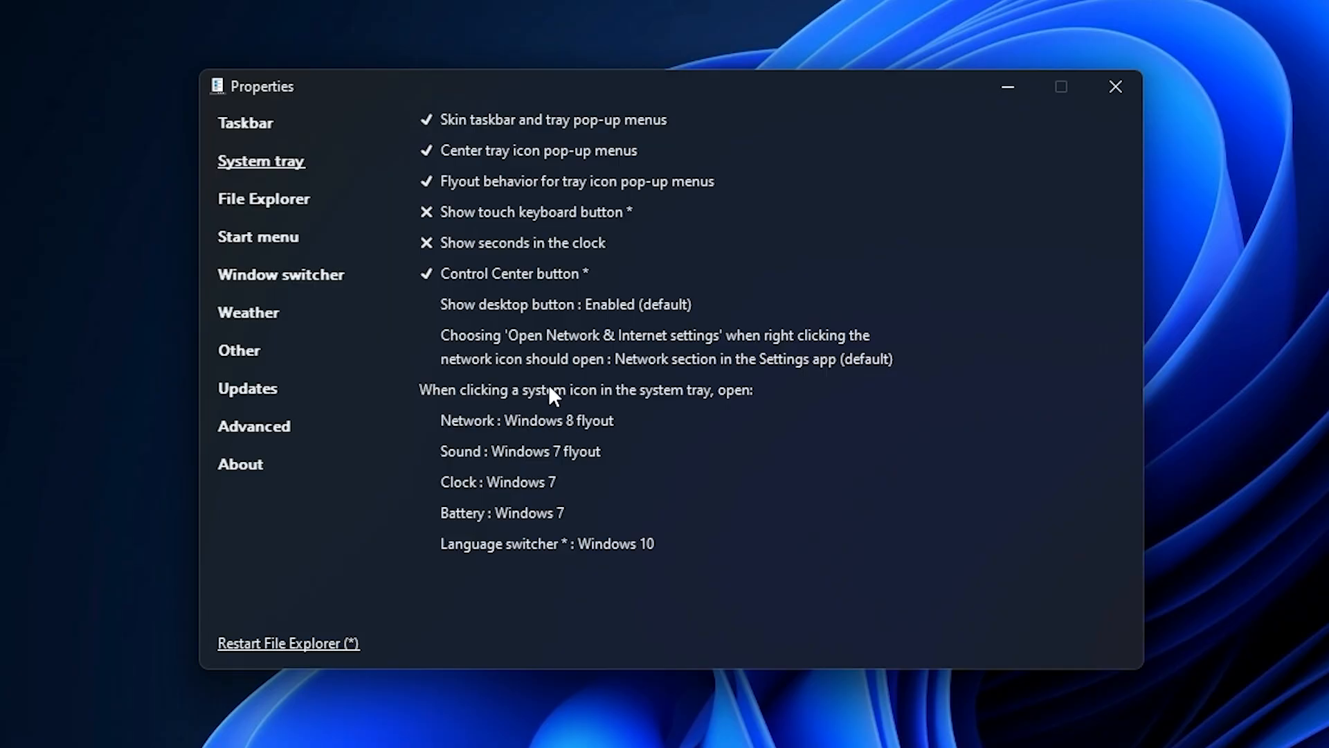
left_click(580, 420)
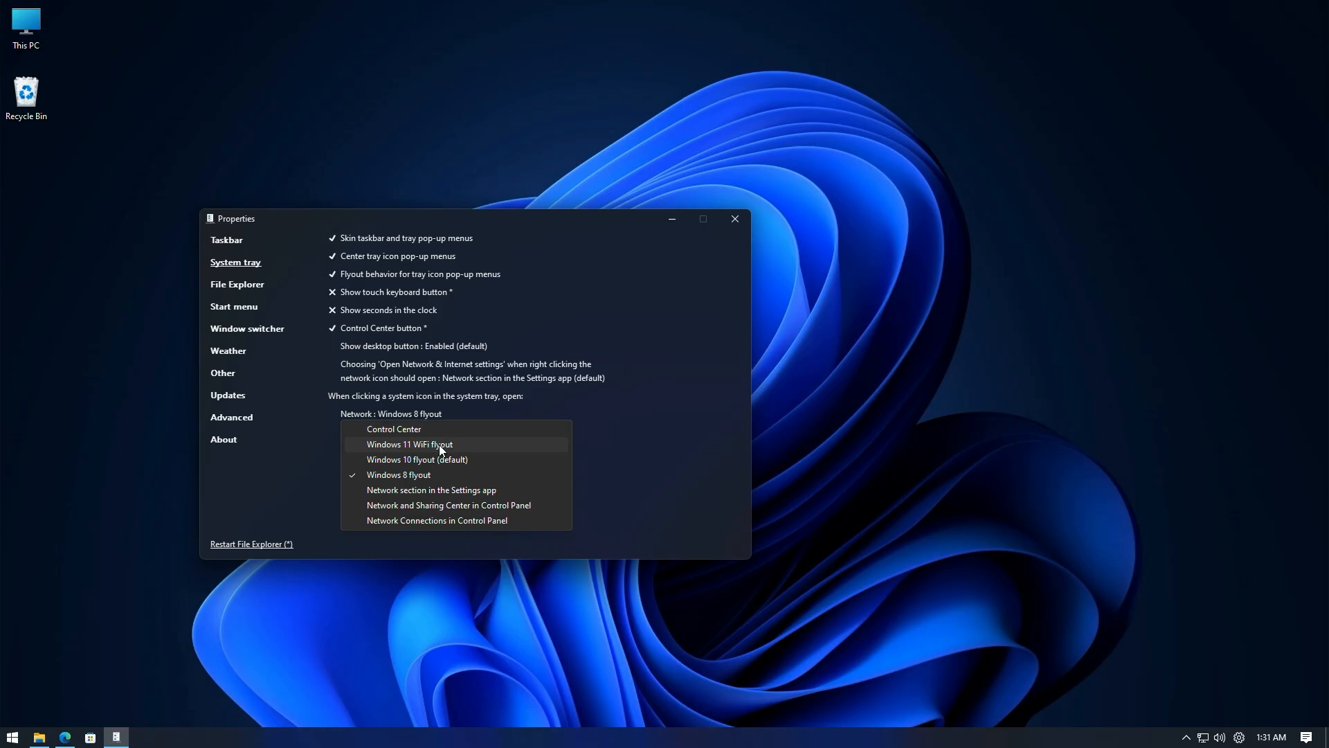
left_click(608, 480)
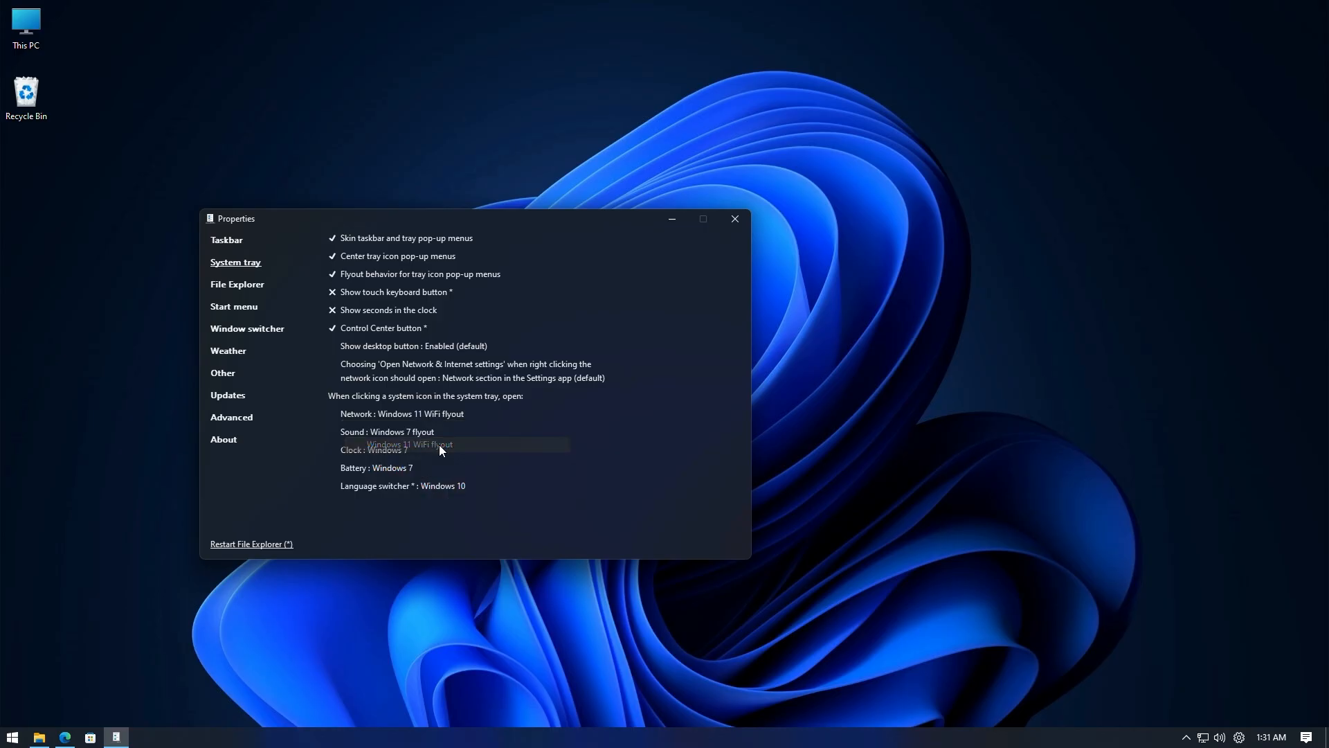
left_click(1204, 738)
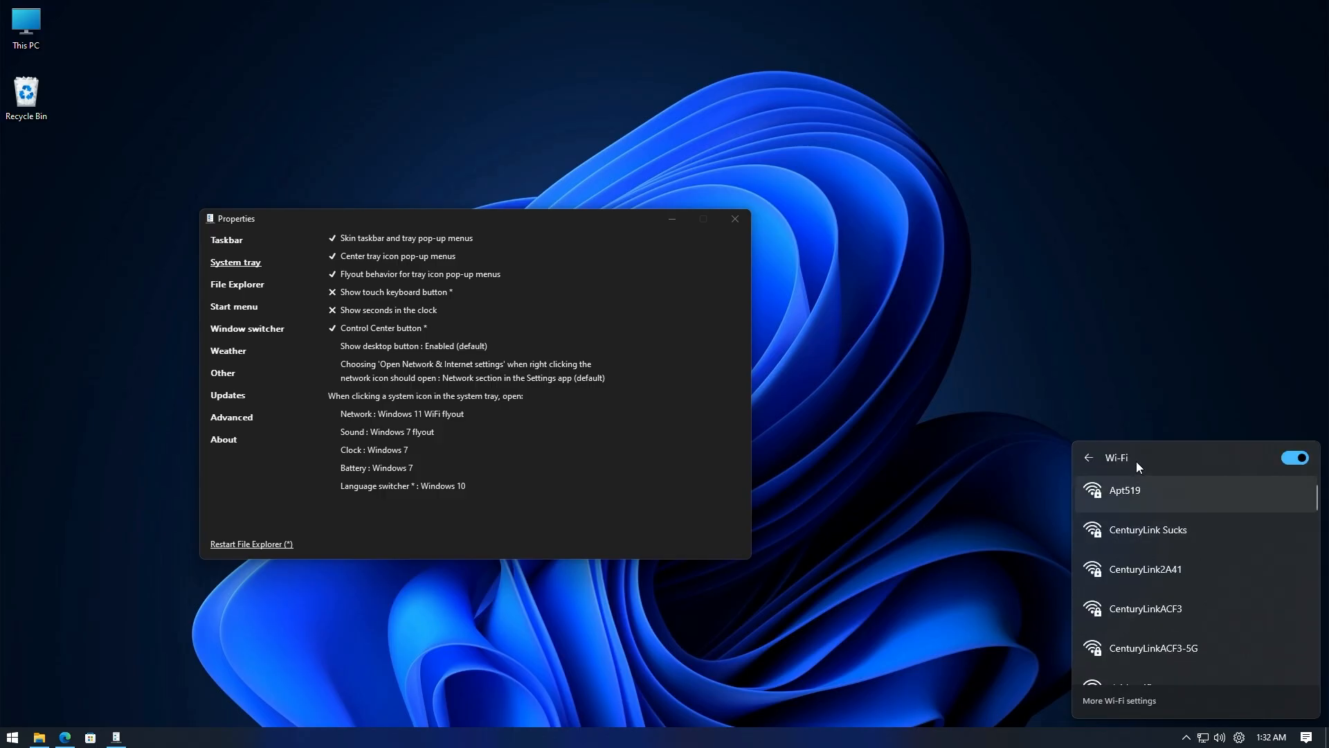
Step: Set the network icon to open the Windows 10 flyout and preview it from the system tray
left_click(439, 414)
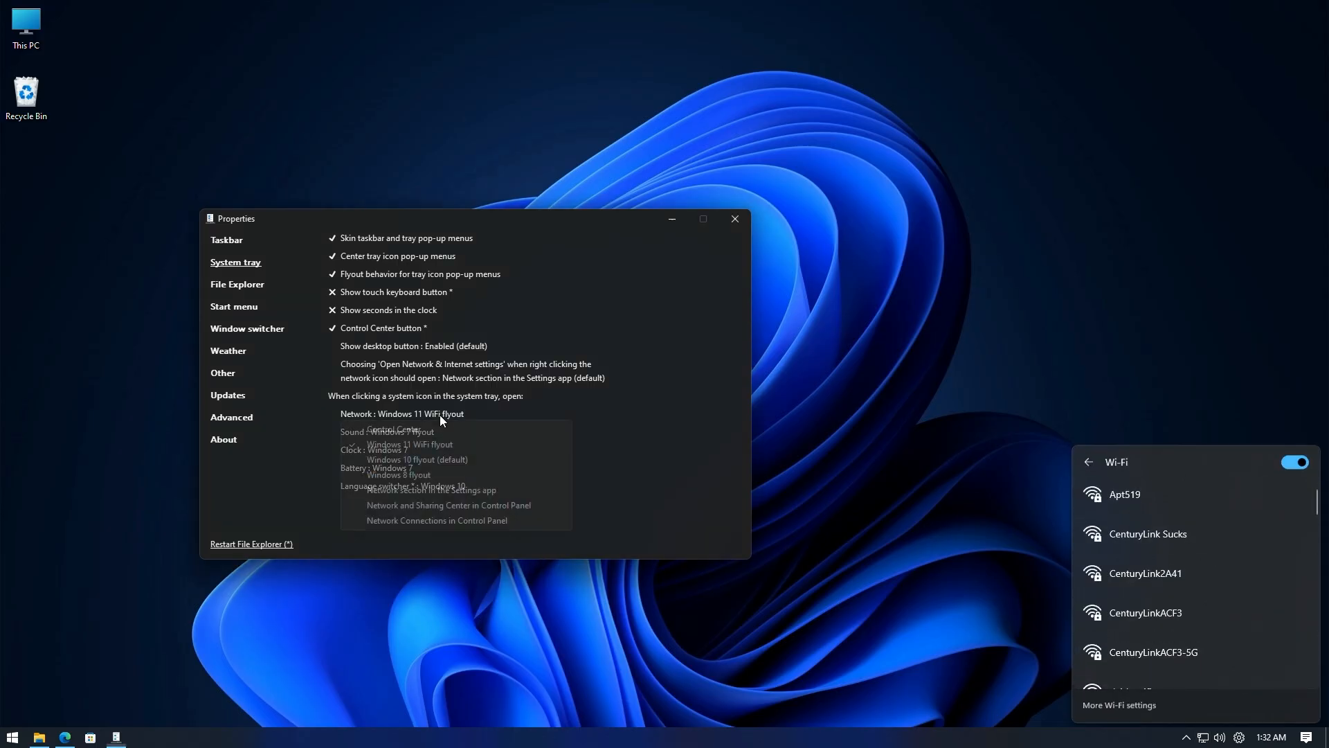
left_click(416, 432)
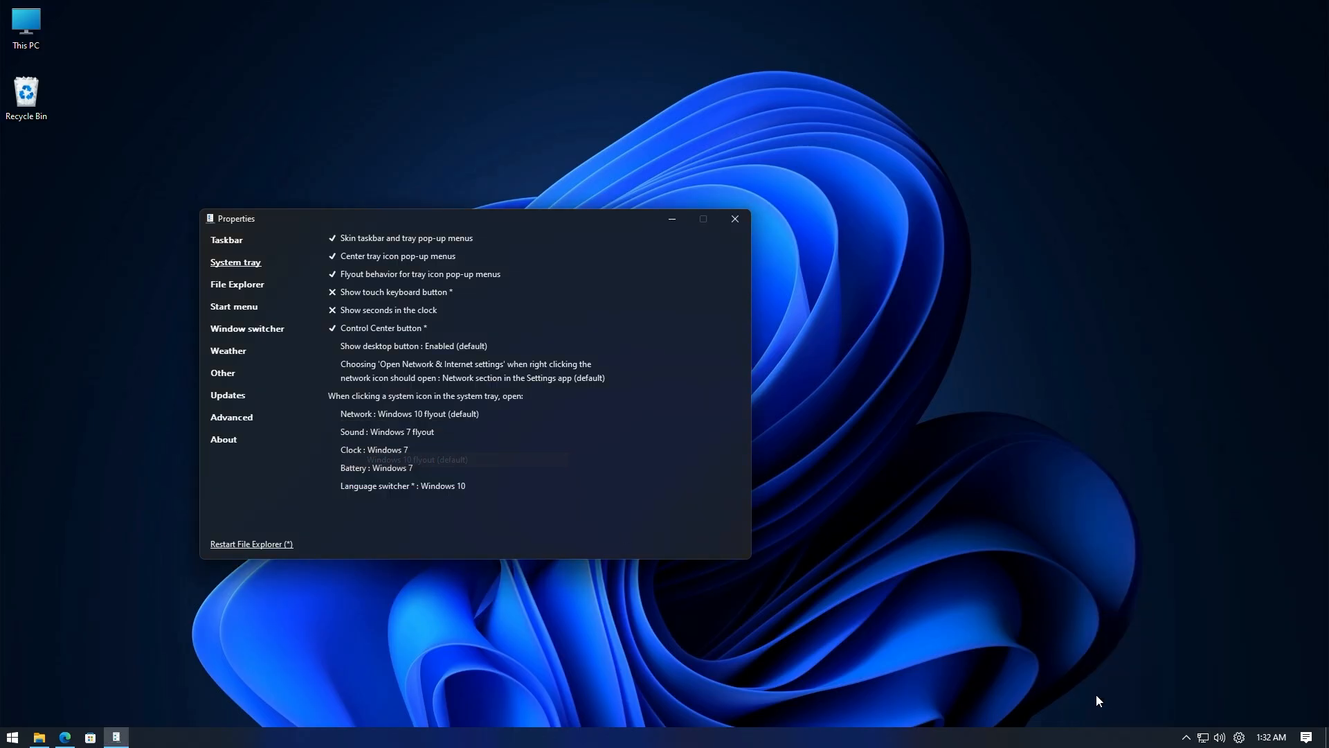
left_click(1202, 738)
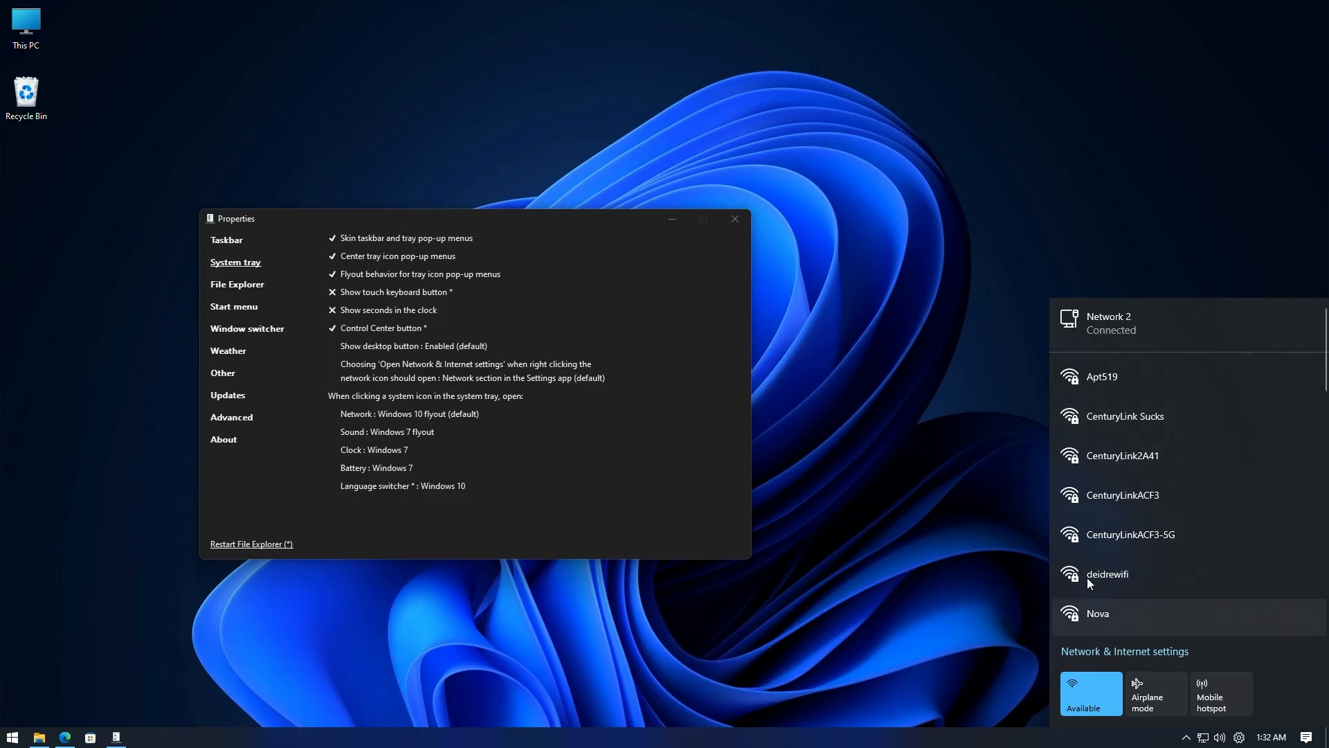
Step: Set the network icon to open the Windows 8 flyout, preview the Networks pane and dismiss it
left_click(439, 416)
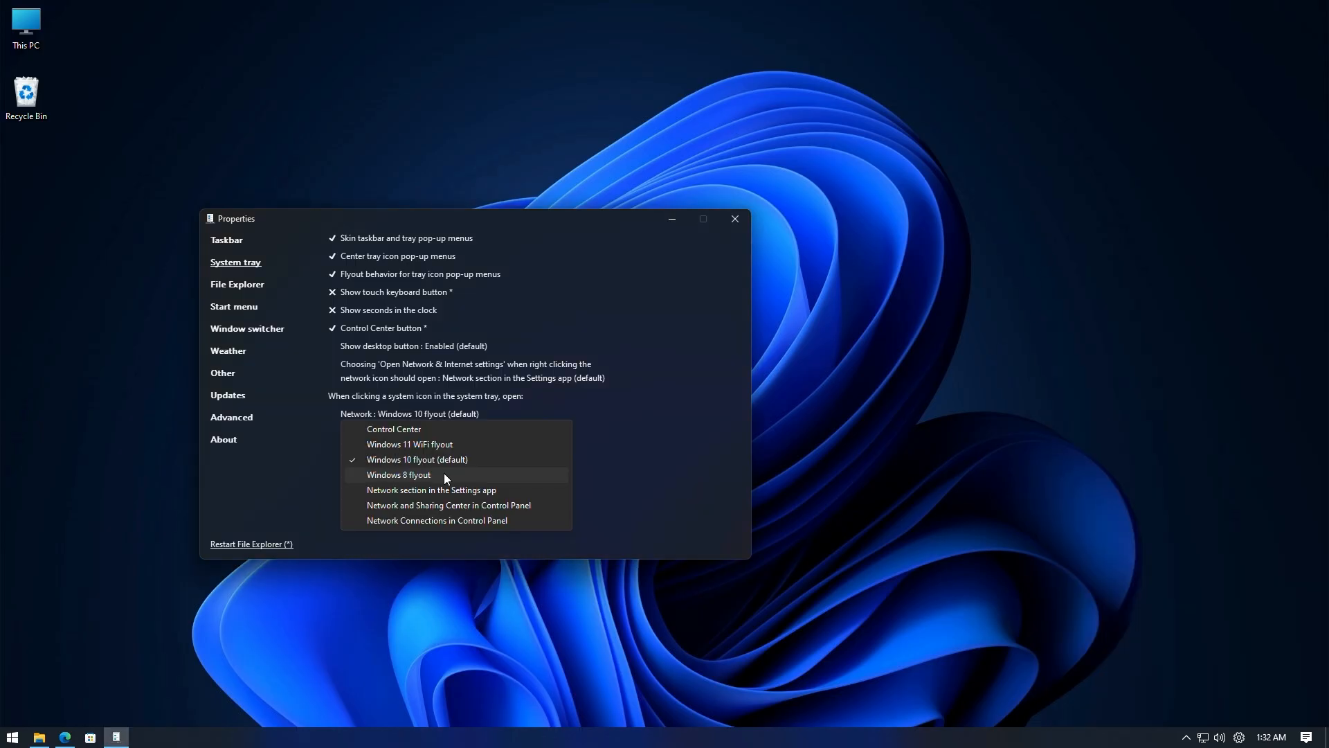
left_click(443, 472)
left_click(1204, 738)
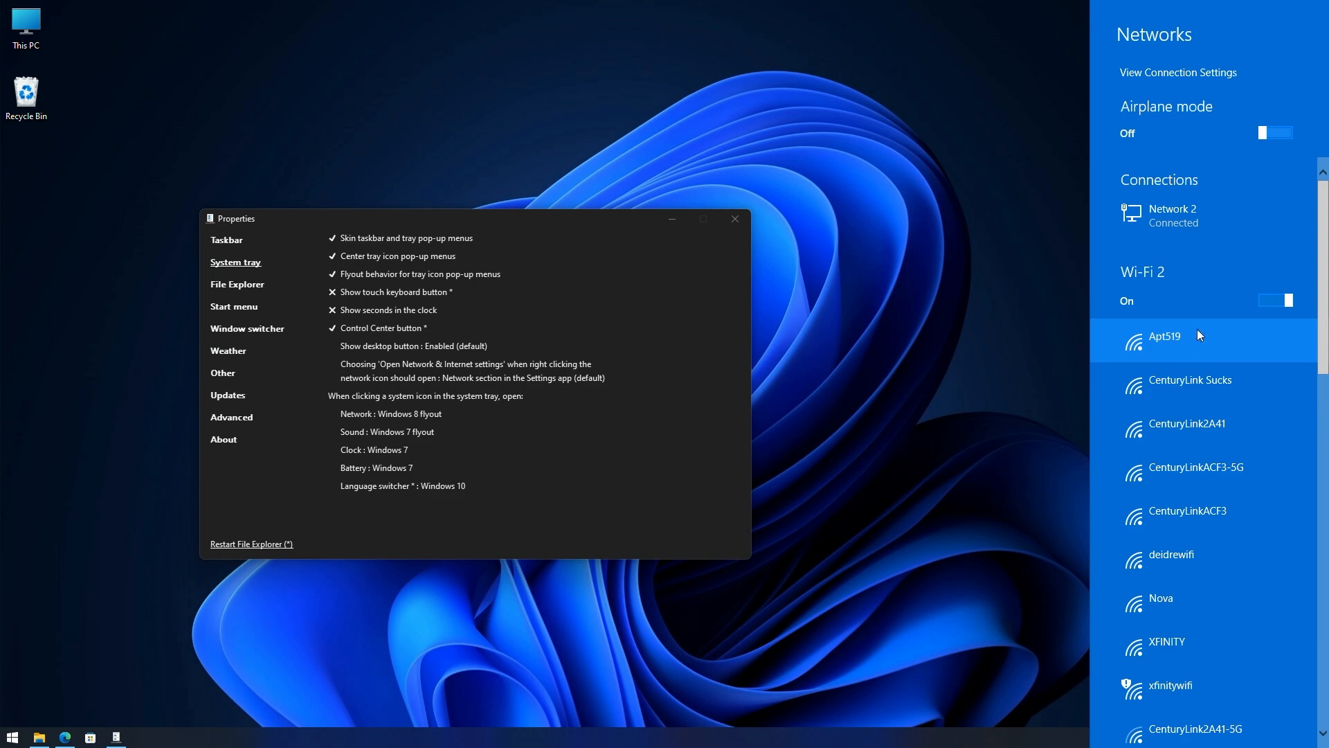
left_click(1057, 506)
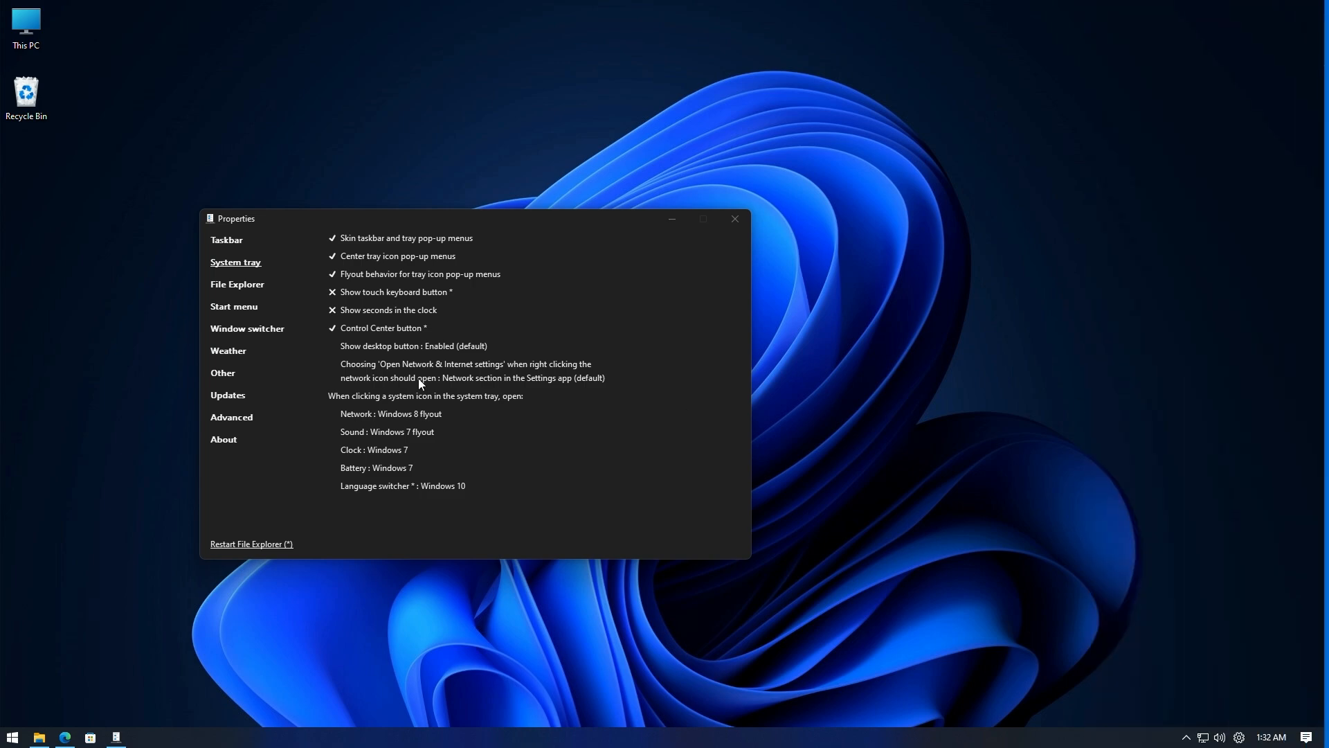
Step: Set the sound icon to open the Windows 10 flyout and preview its volume control
left_click(409, 430)
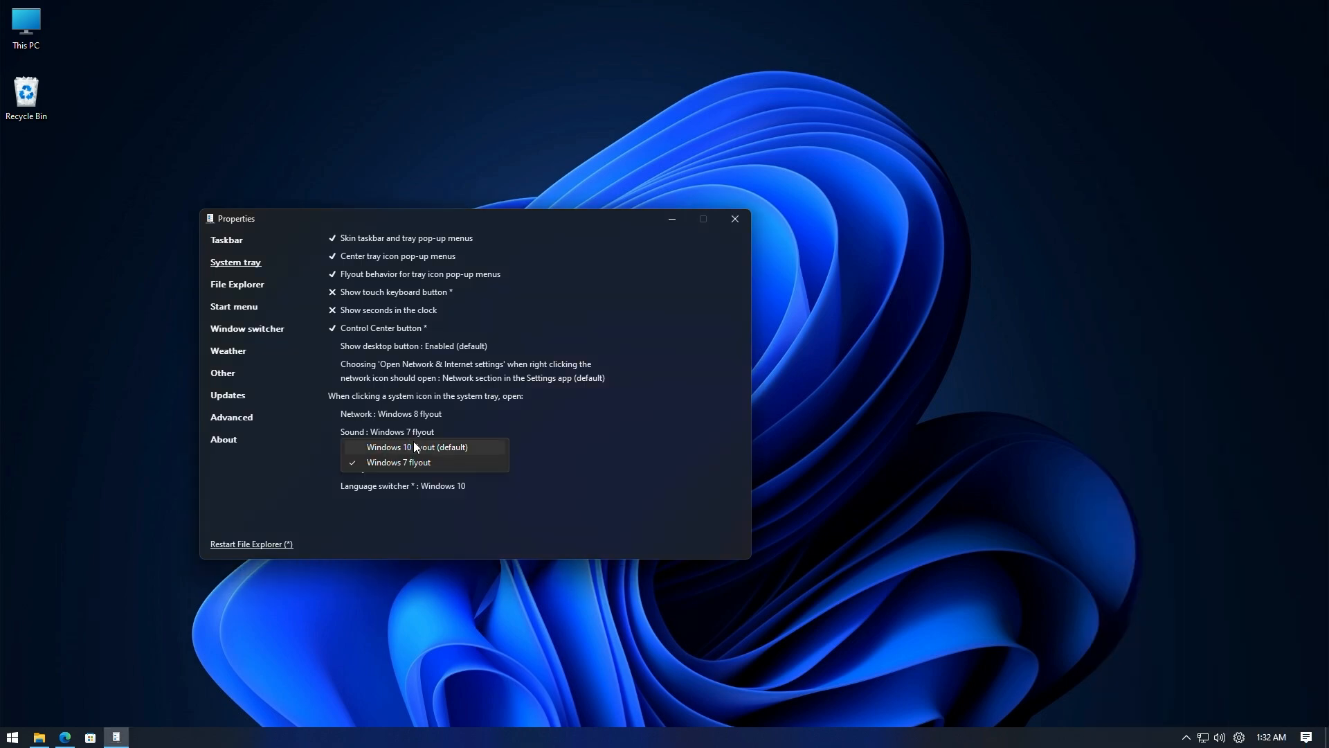
left_click(426, 448)
left_click(1219, 737)
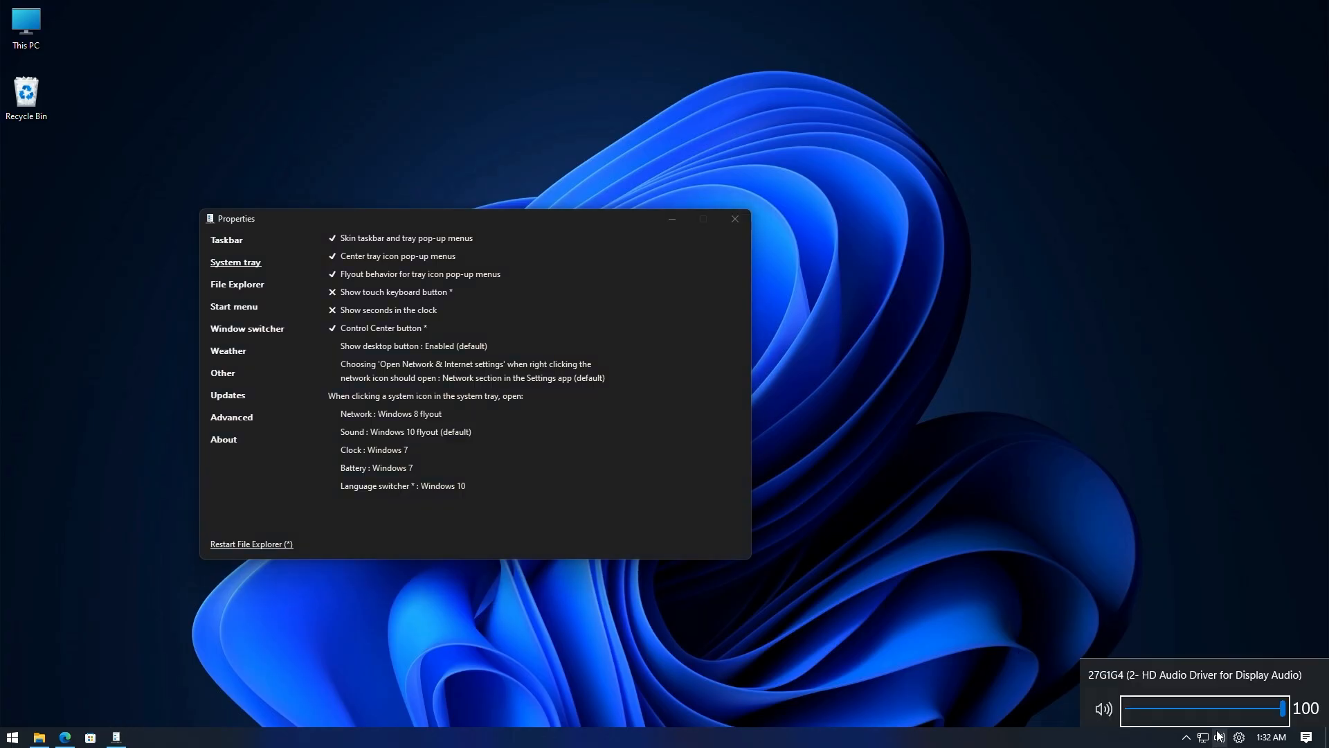
Step: Set the sound icon to open the Windows 7 flyout, preview it with its Volume Mixer and close the mixer
left_click(422, 432)
left_click(418, 460)
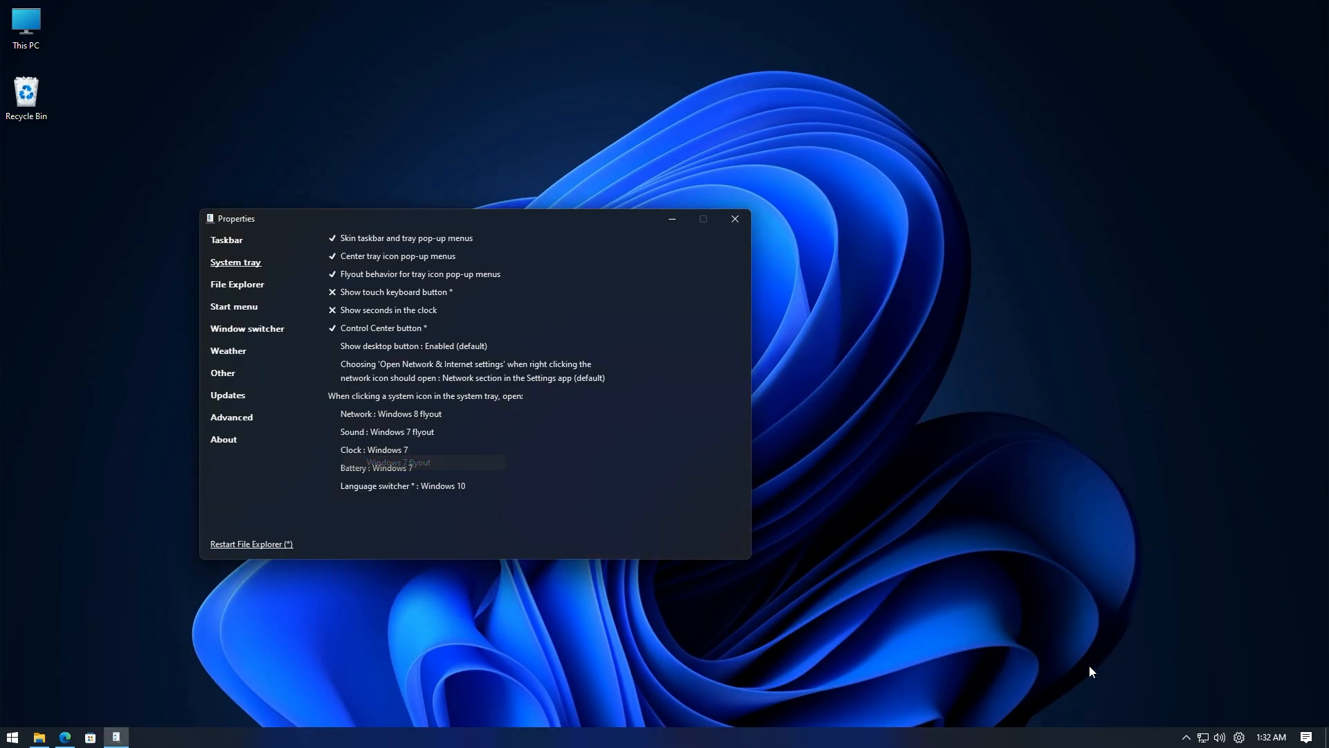
left_click(1222, 739)
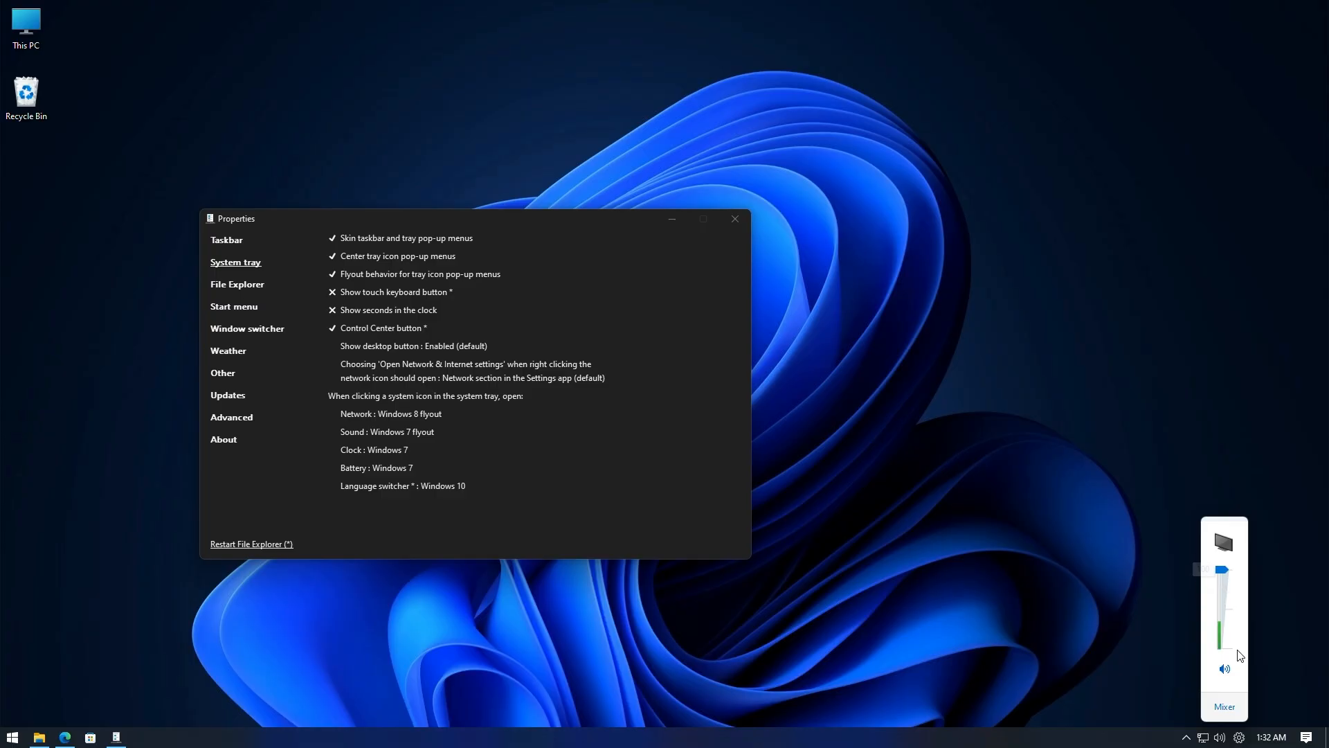
left_click(1224, 706)
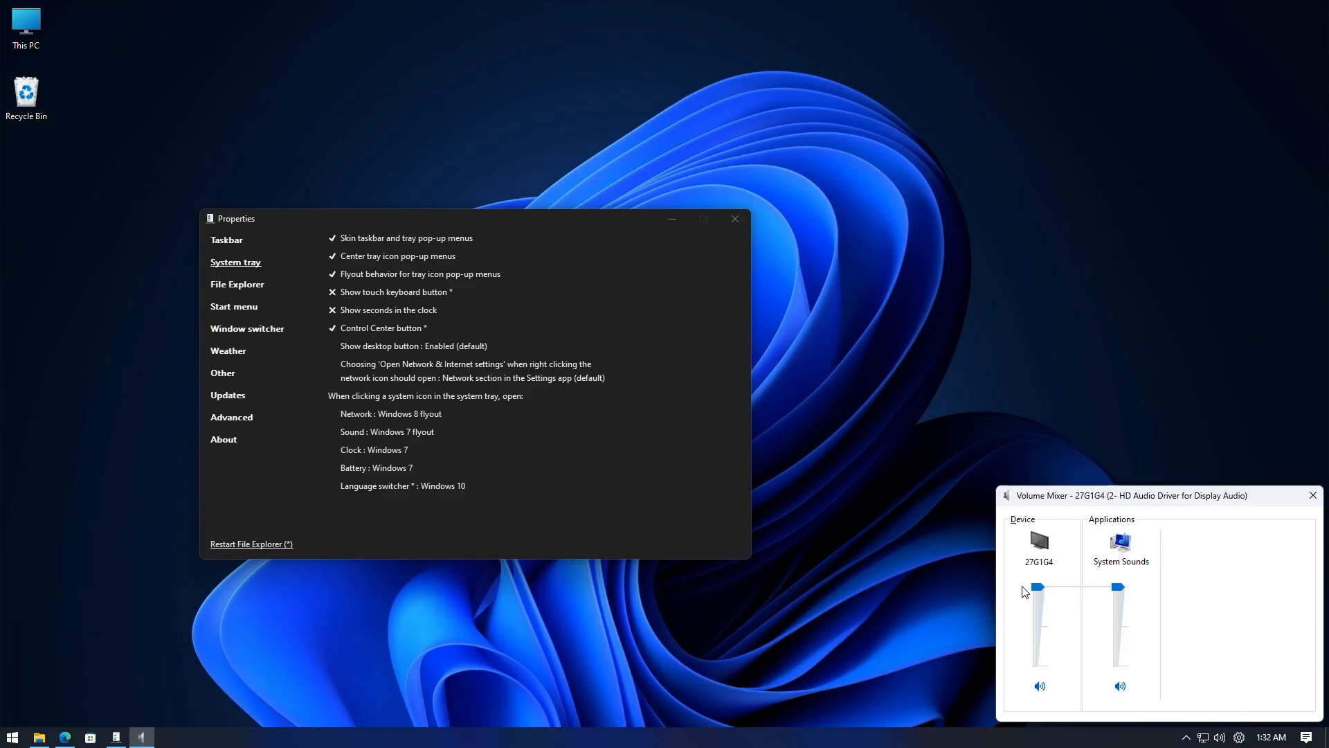
left_click(1313, 495)
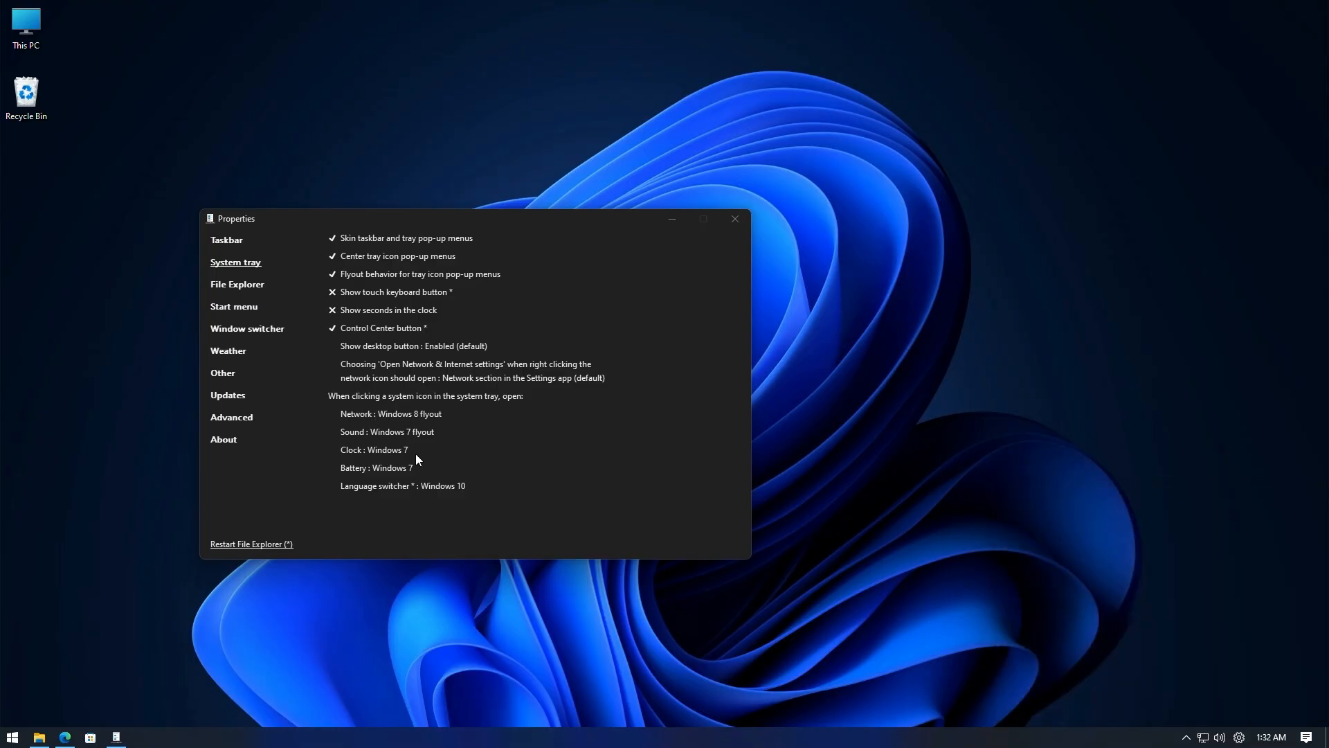
Step: Set the clock to open the Windows 10 flyout and preview its calendar
left_click(397, 451)
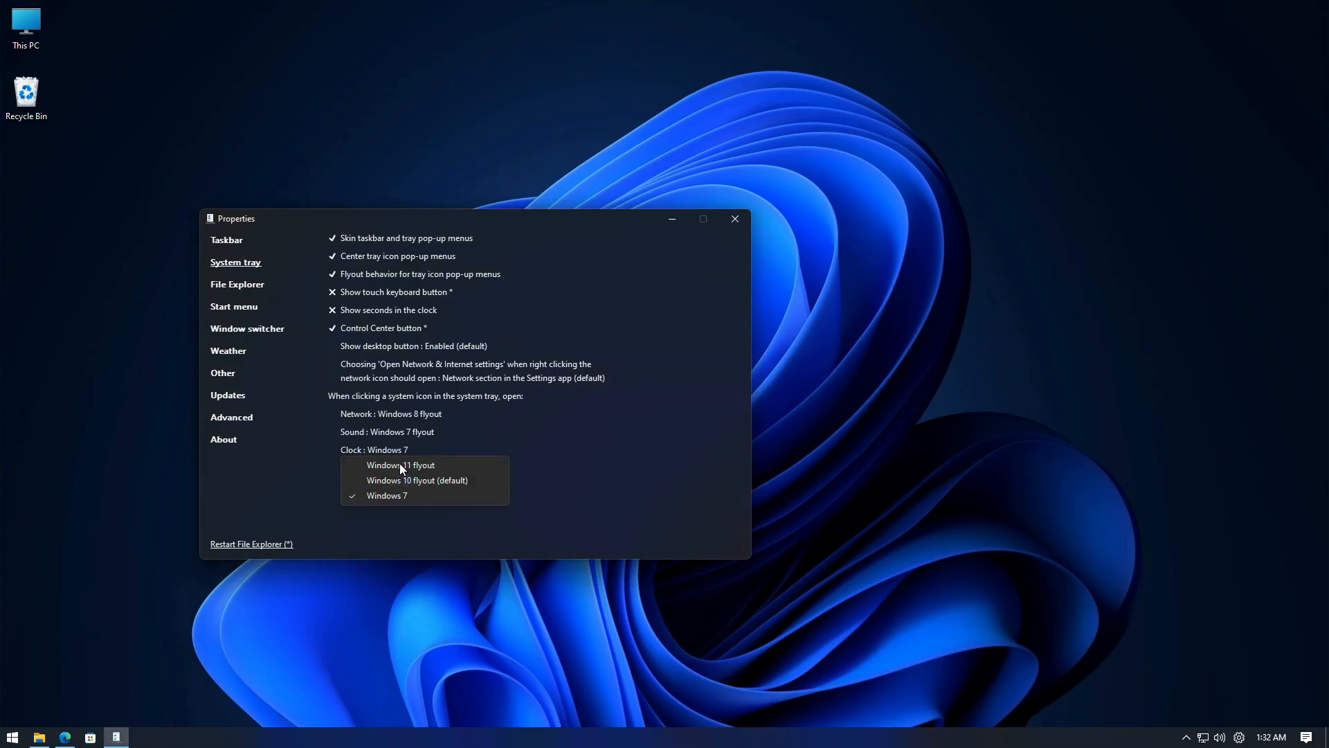
left_click(402, 477)
left_click(1271, 736)
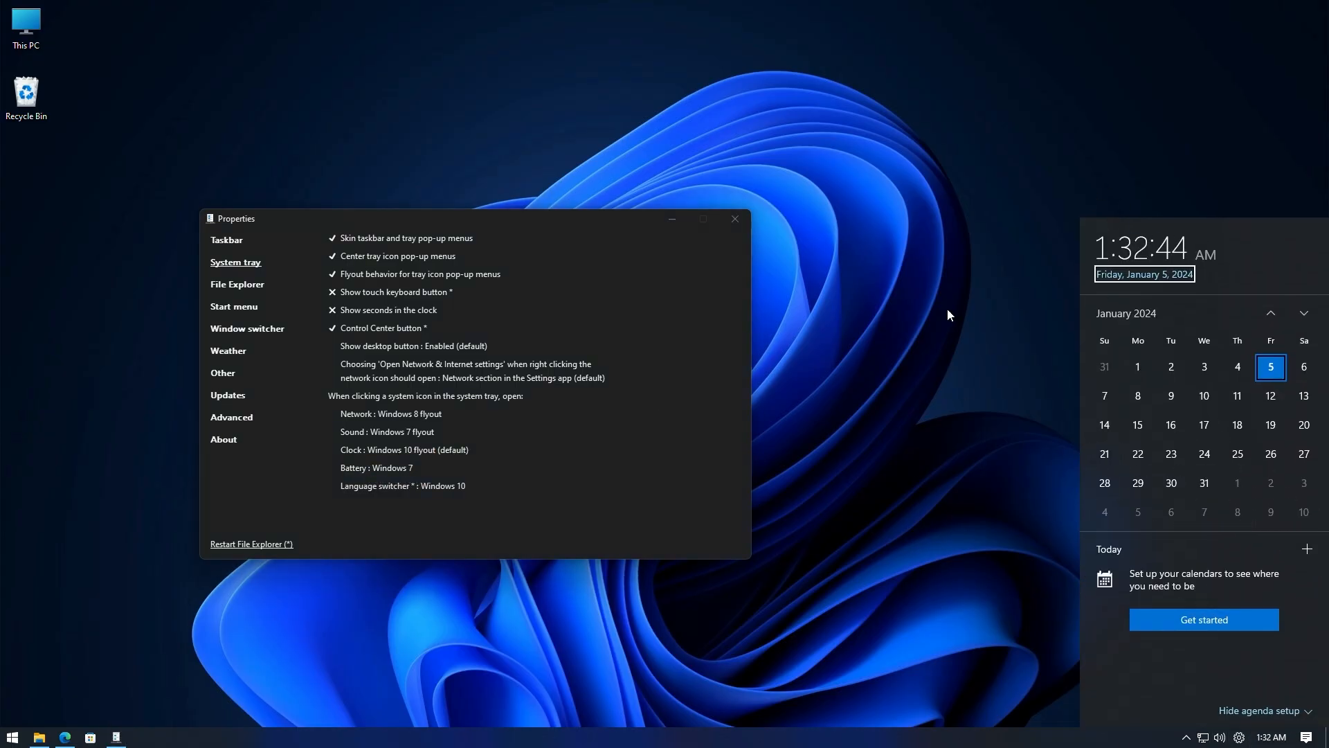
Step: Set the clock to open the Windows 11 flyout and preview its notifications and calendar pane
left_click(422, 450)
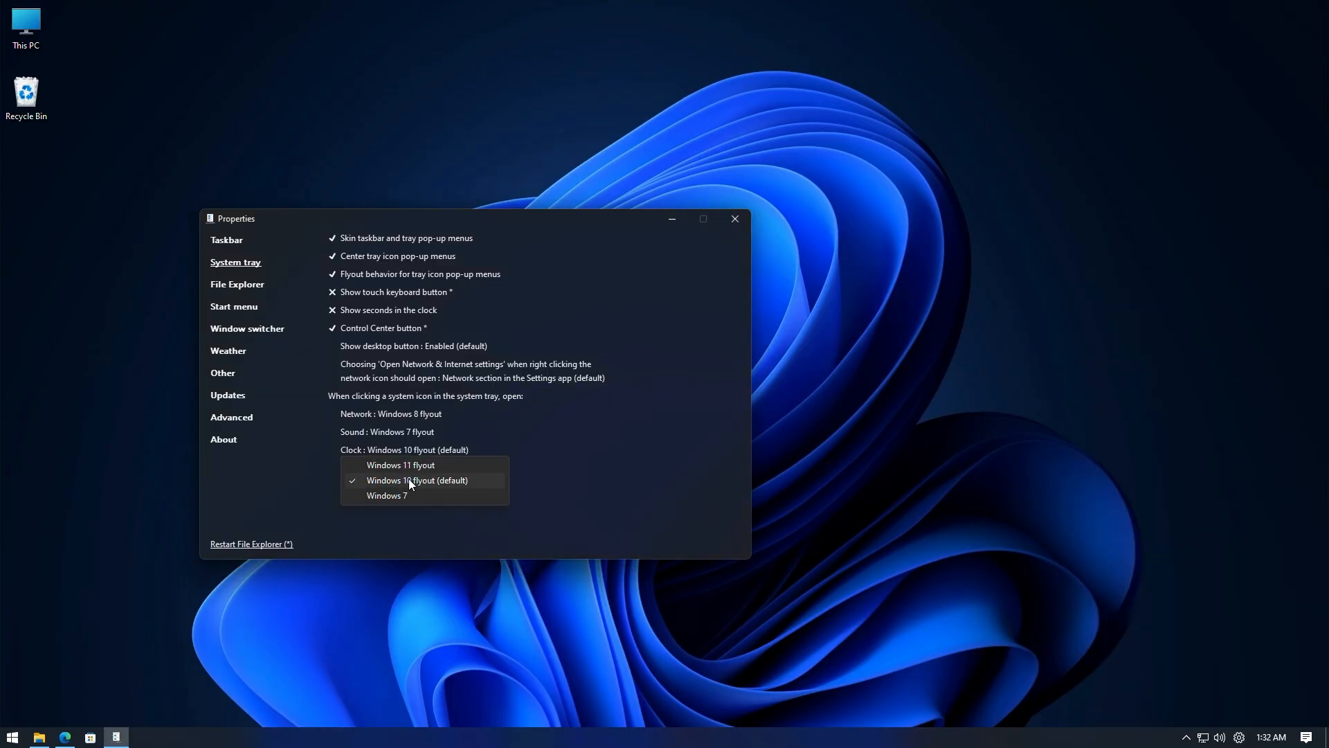
left_click(419, 466)
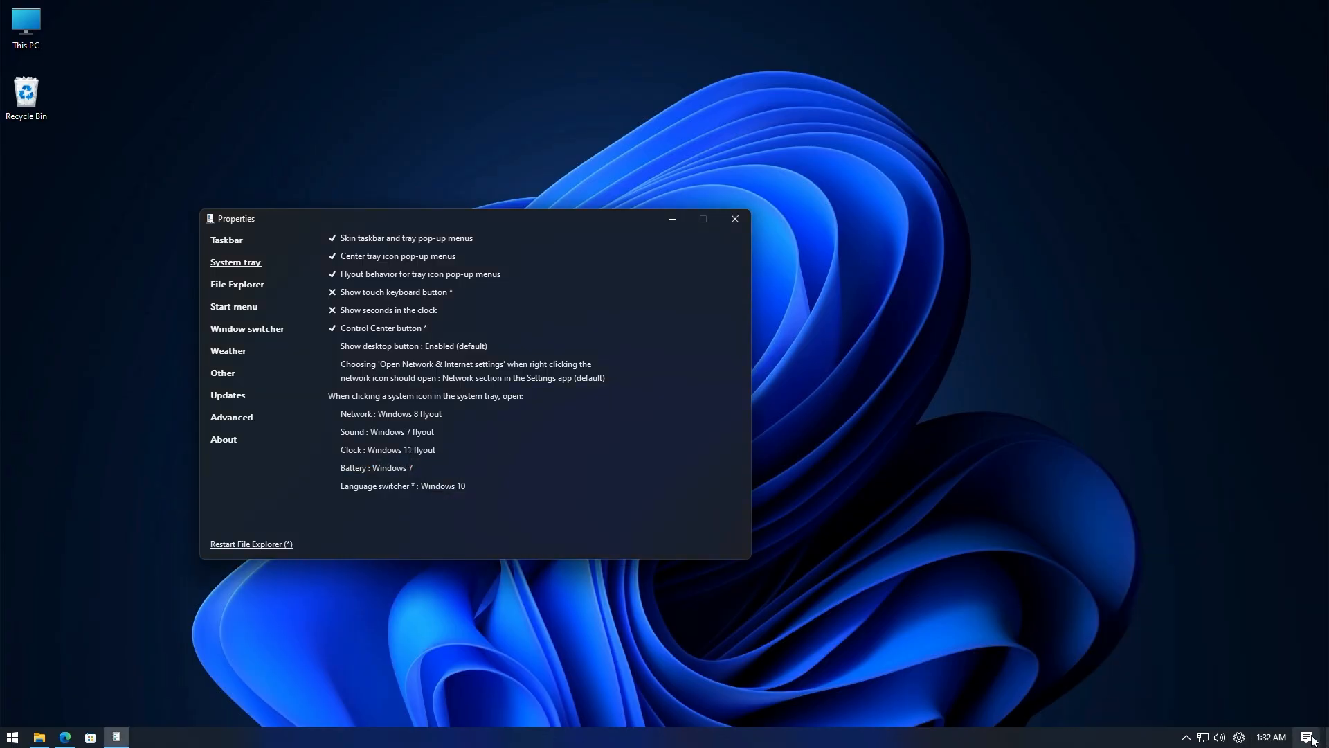
left_click(1276, 738)
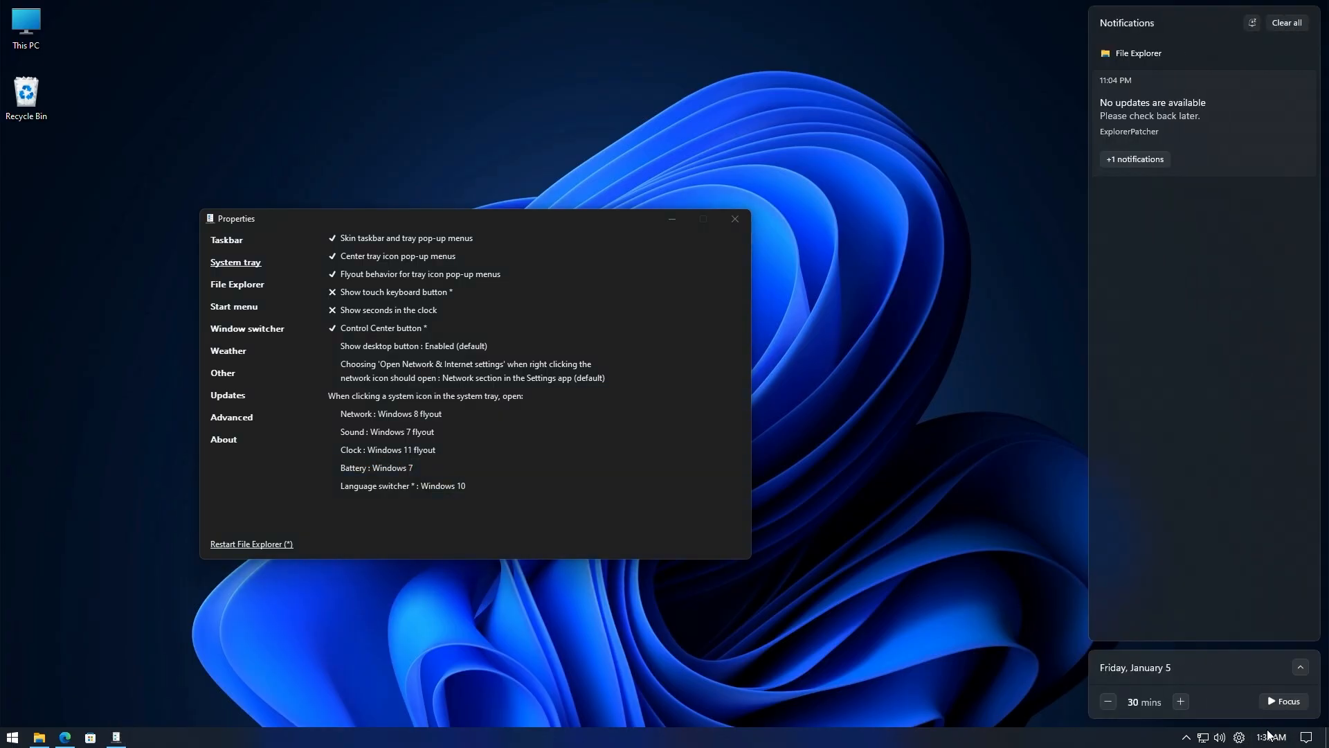
left_click(1273, 739)
left_click(1272, 740)
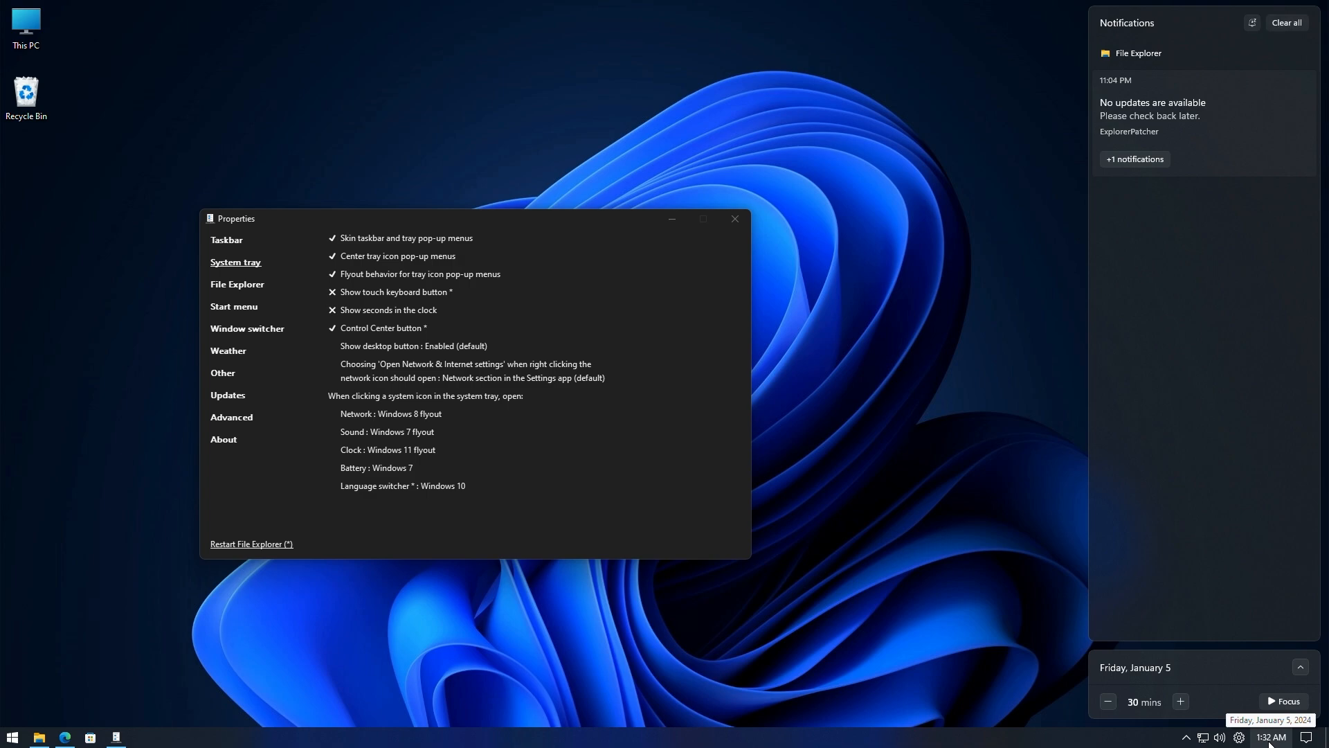
left_click(1272, 739)
Step: Set the clock to Windows 7, then preview the classic calendar with the analog clock and close it
left_click(414, 453)
left_click(417, 496)
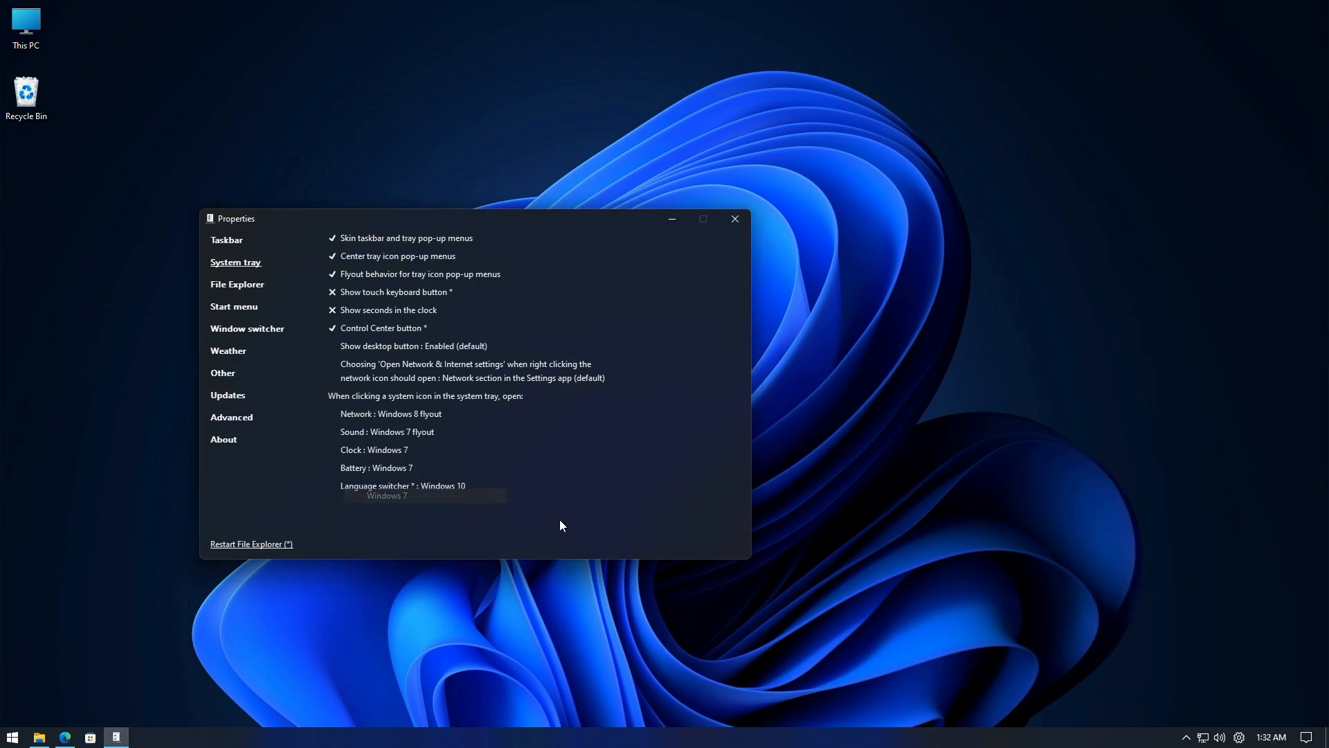
left_click(1265, 740)
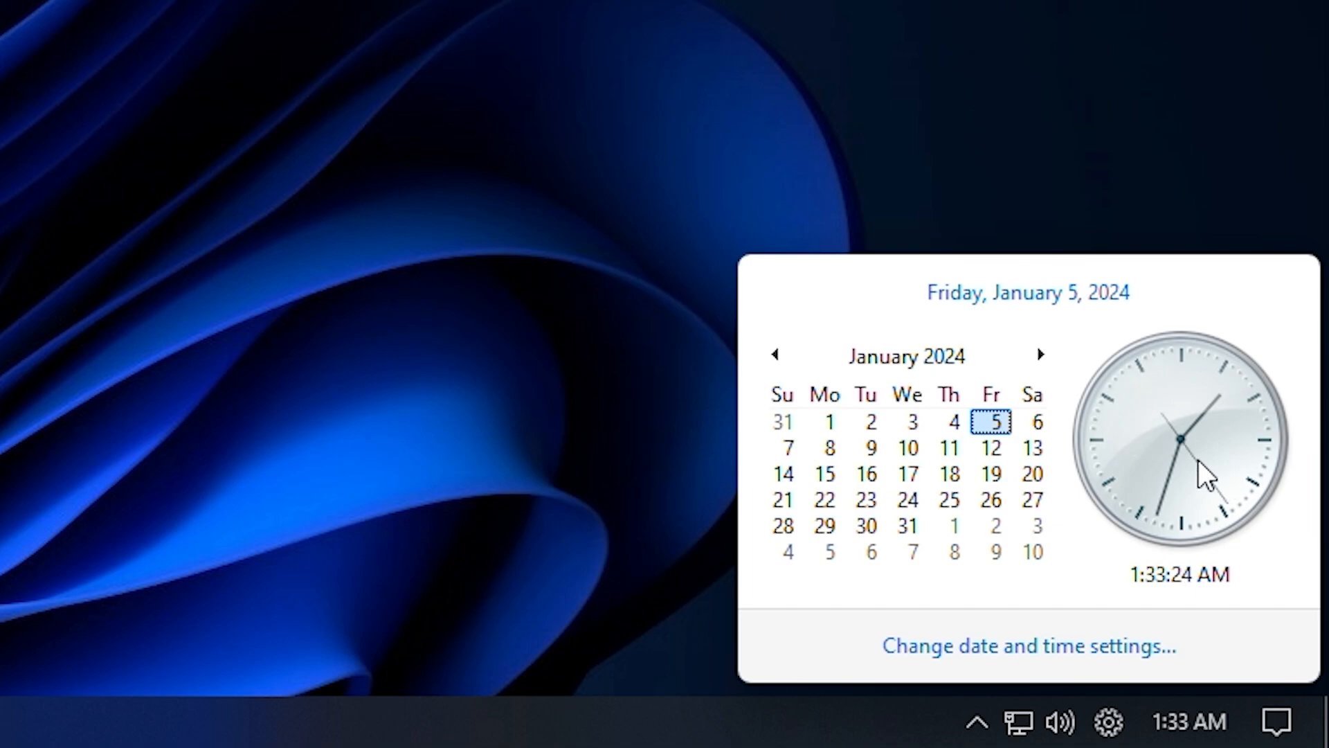
left_click(1191, 723)
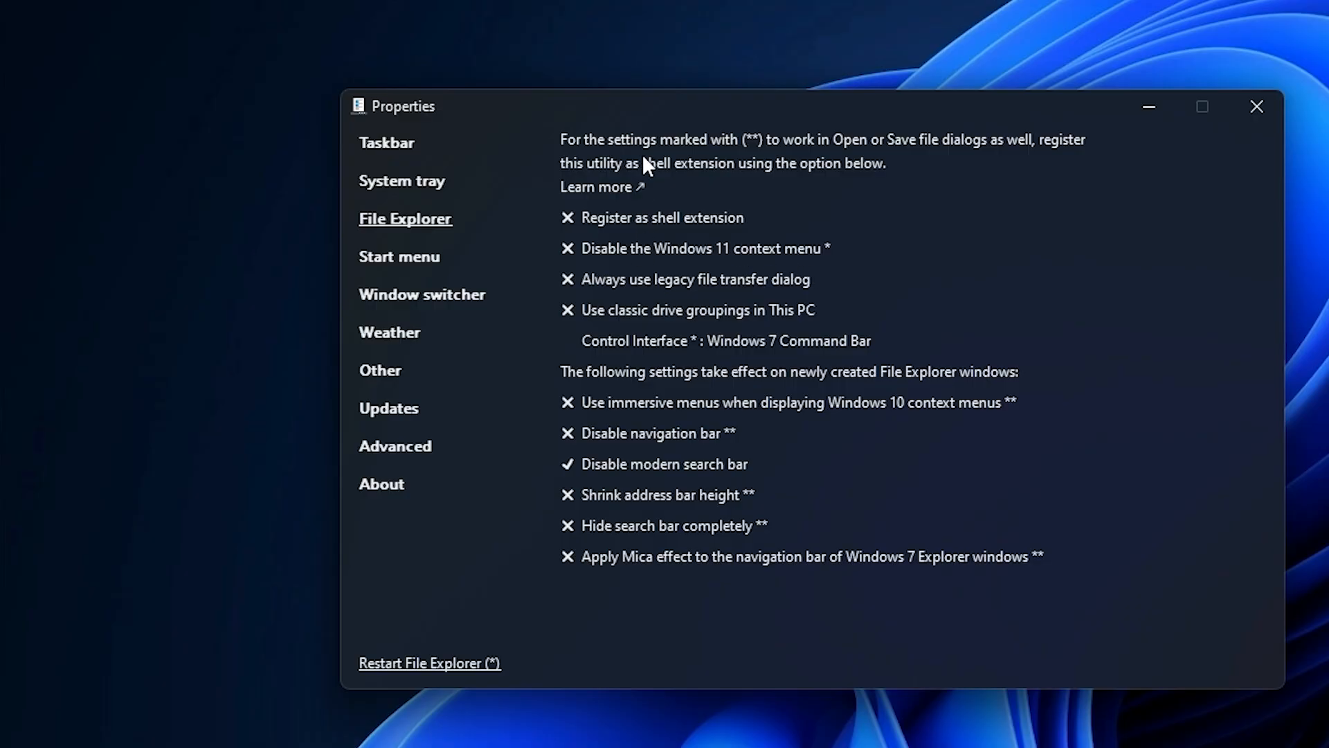
Step: Enable the File Explorer option Disable the Windows 11 context menu and move the Properties window aside
left_click(614, 249)
left_click_drag(693, 96, 1025, 136)
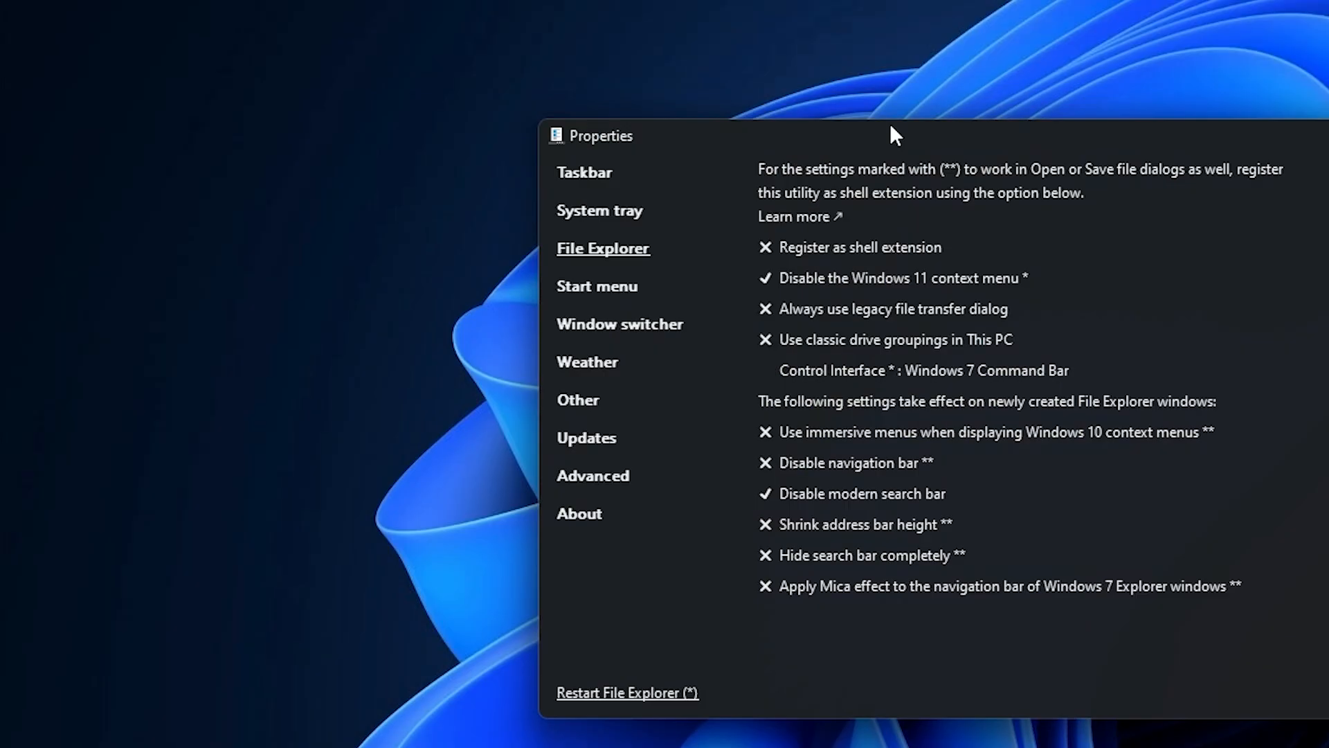
Step: Preview the classic context menu on an empty area of the desktop
right_click(54, 125)
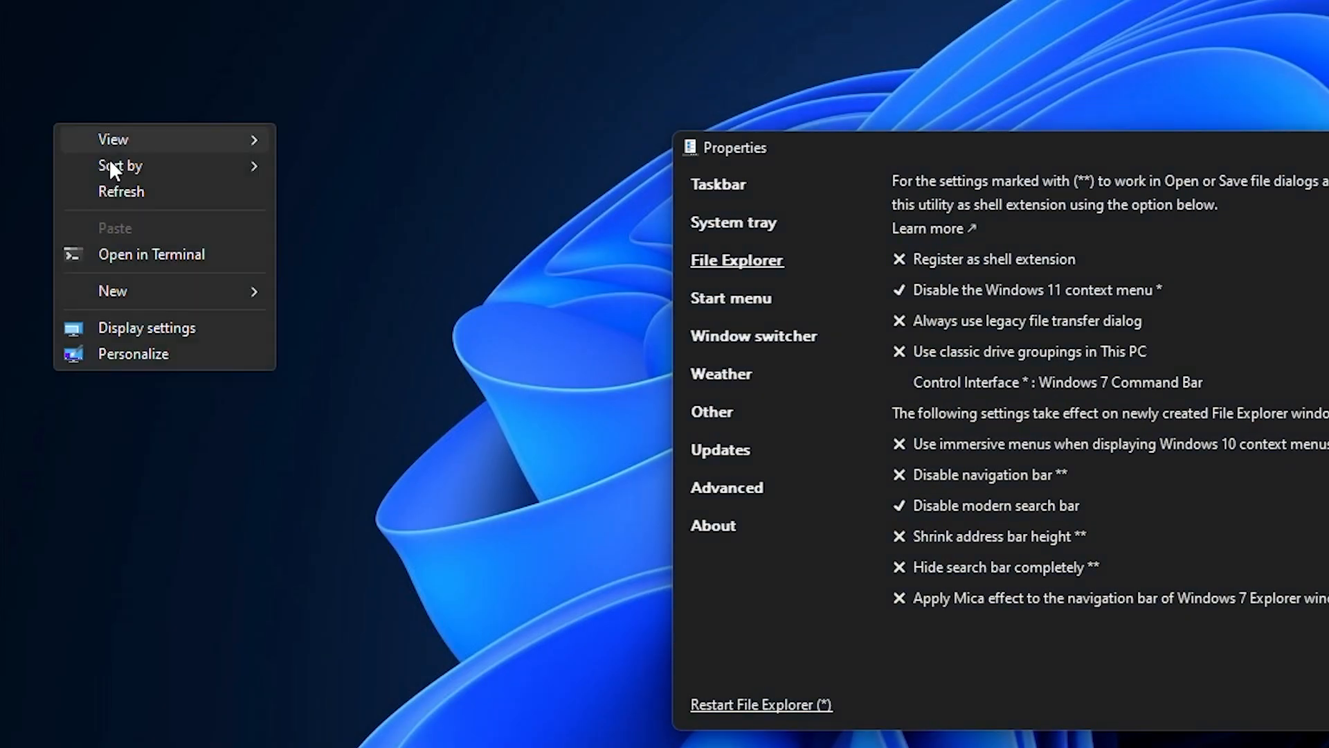
left_click(279, 641)
right_click(290, 218)
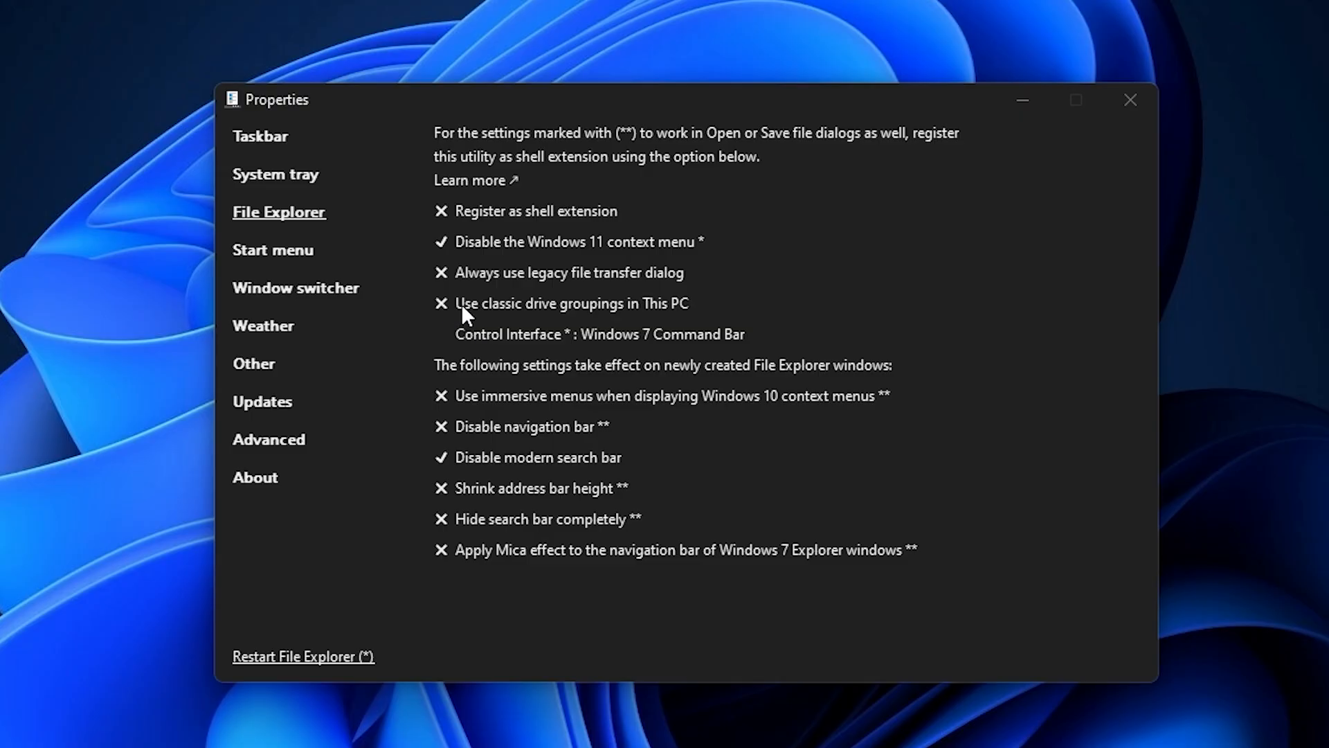
Step: Set the File Explorer control interface to Windows 11 Command Bar (default) and preview that style in the Pictures > morrowind folder
left_click(508, 334)
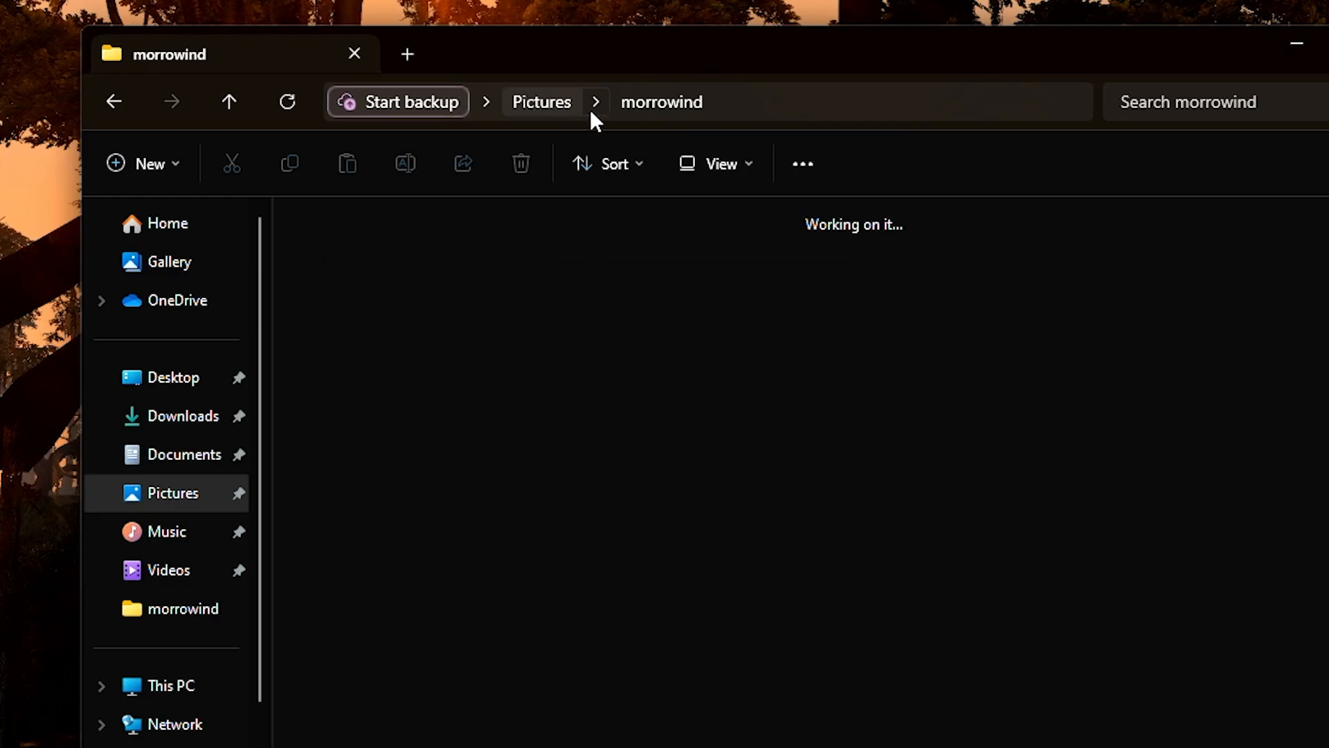
left_click(554, 102)
double_click(499, 277)
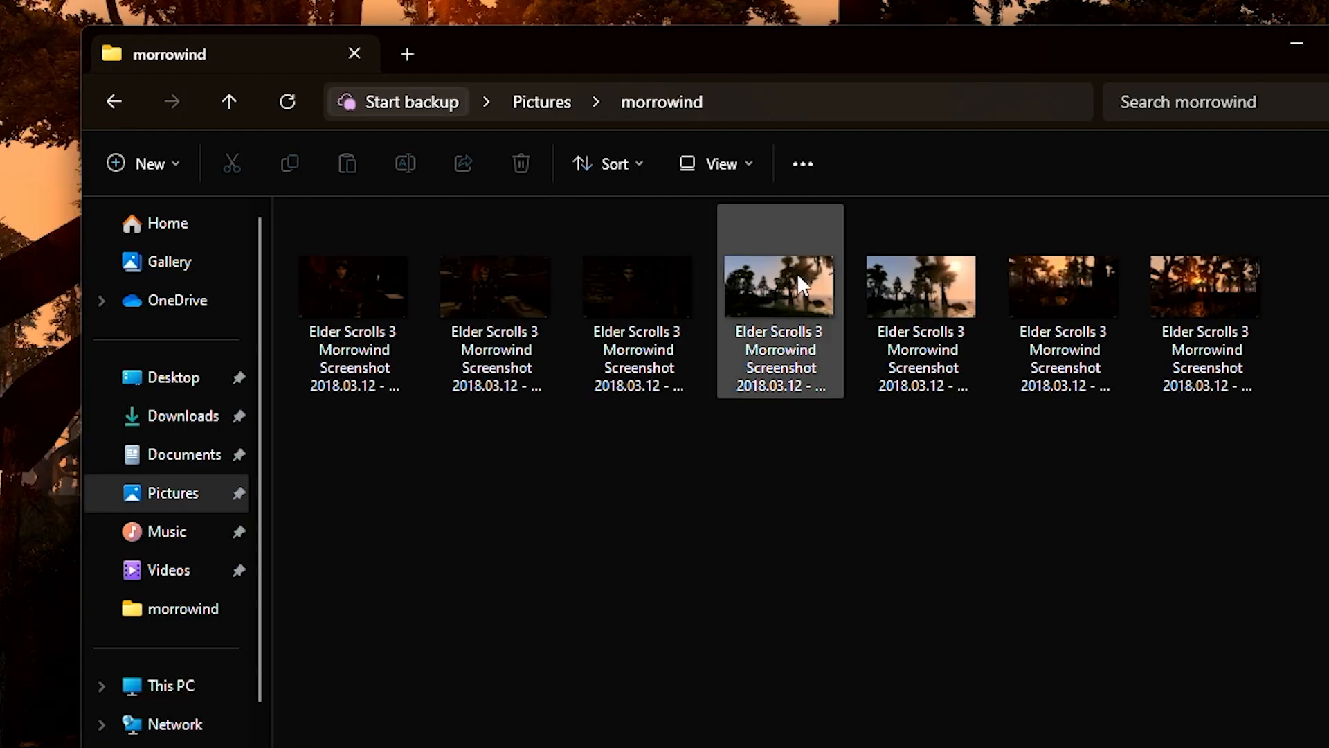
left_click_drag(796, 273, 682, 333)
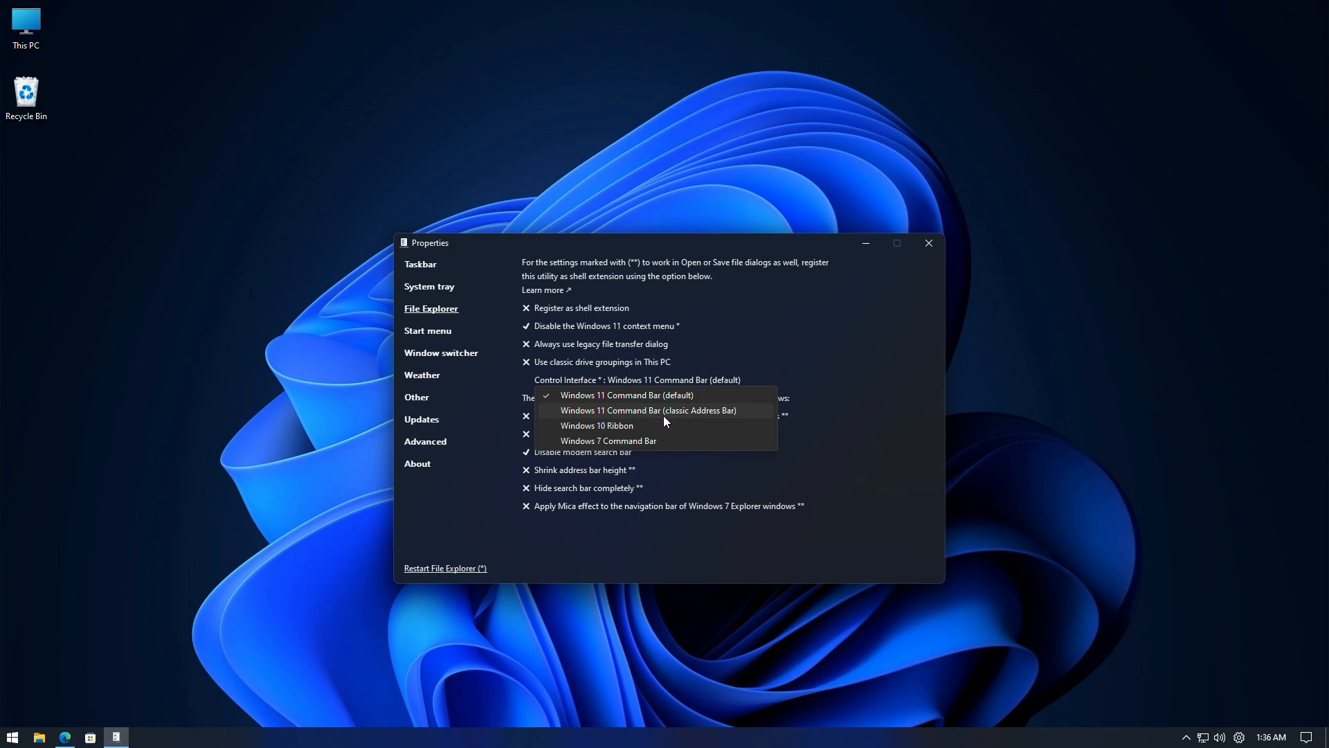
Step: Set the File Explorer control interface to Windows 10 Ribbon and expand the ribbon in a new File Explorer window
left_click(659, 425)
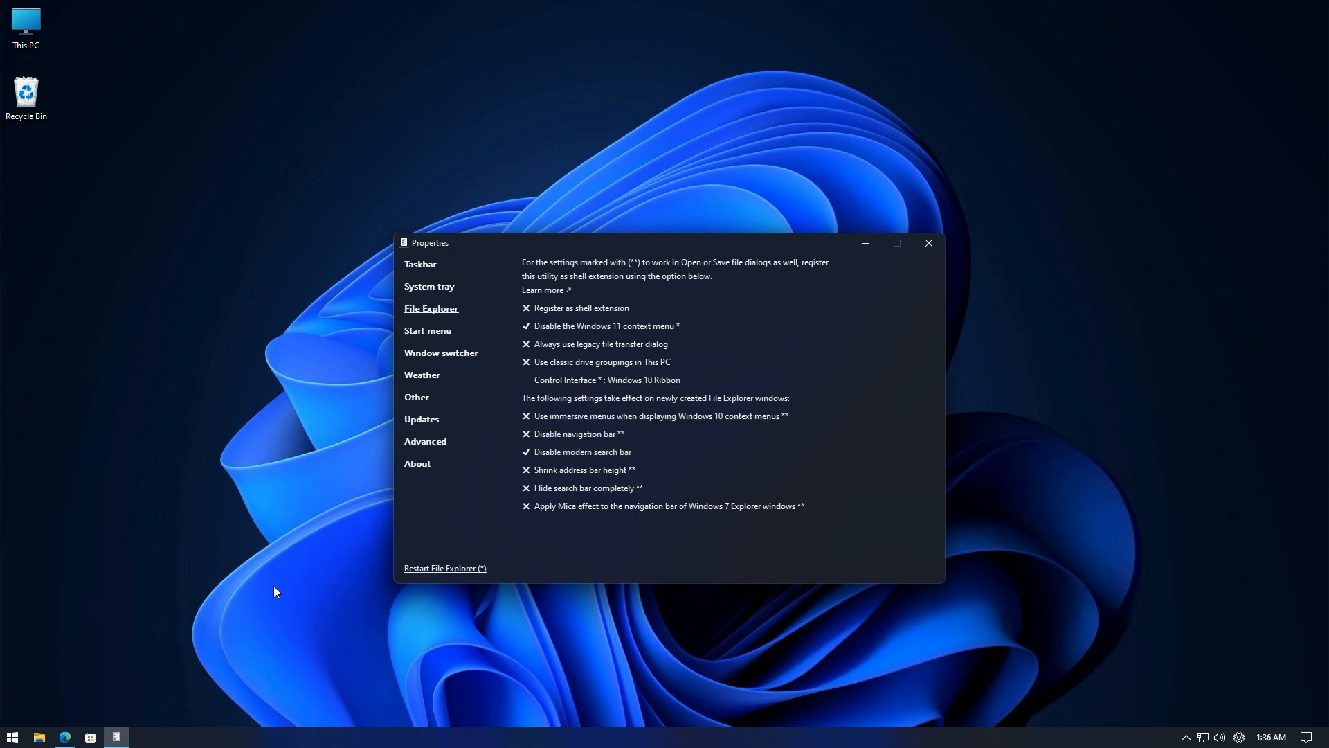
left_click(40, 737)
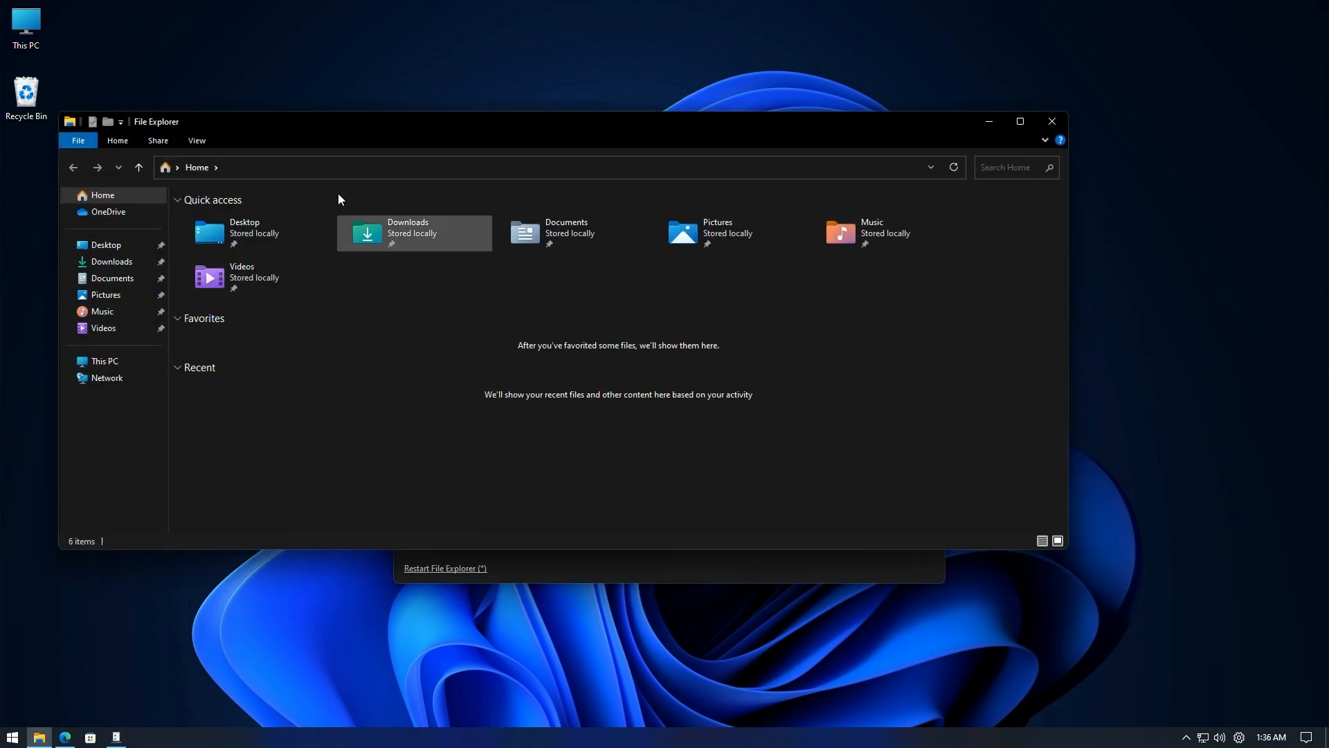
left_click(1044, 141)
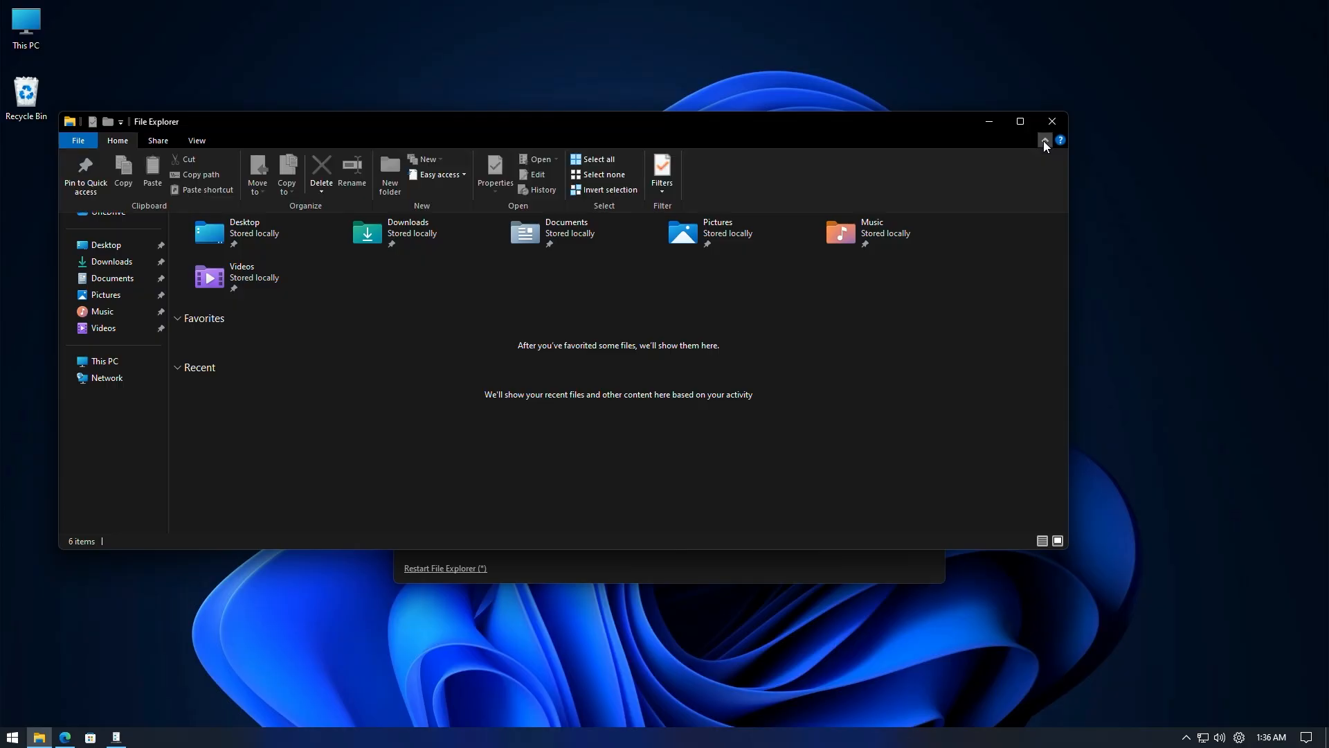
Step: Browse the Desktop, Documents and Downloads folders with the ribbon expanded, then collapse the ribbon in Downloads
left_click(121, 247)
left_click(139, 278)
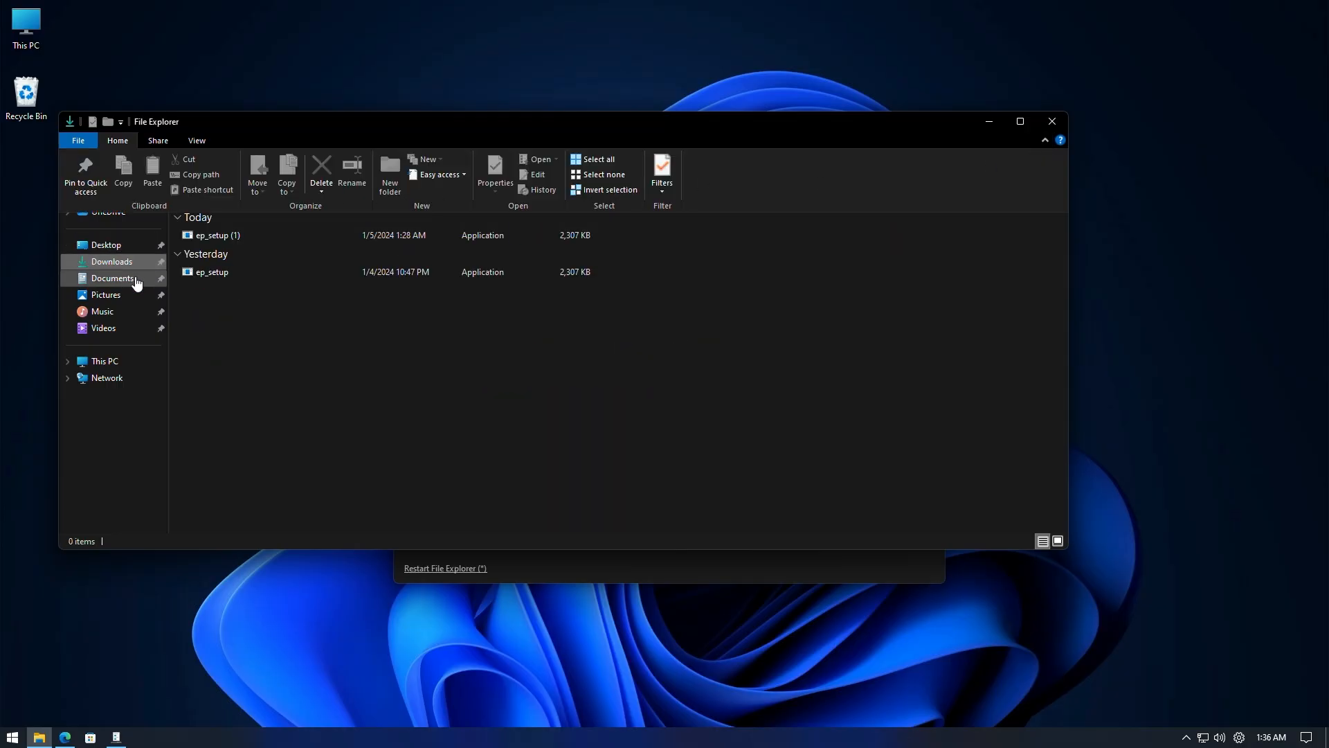
left_click(118, 264)
left_click(1045, 140)
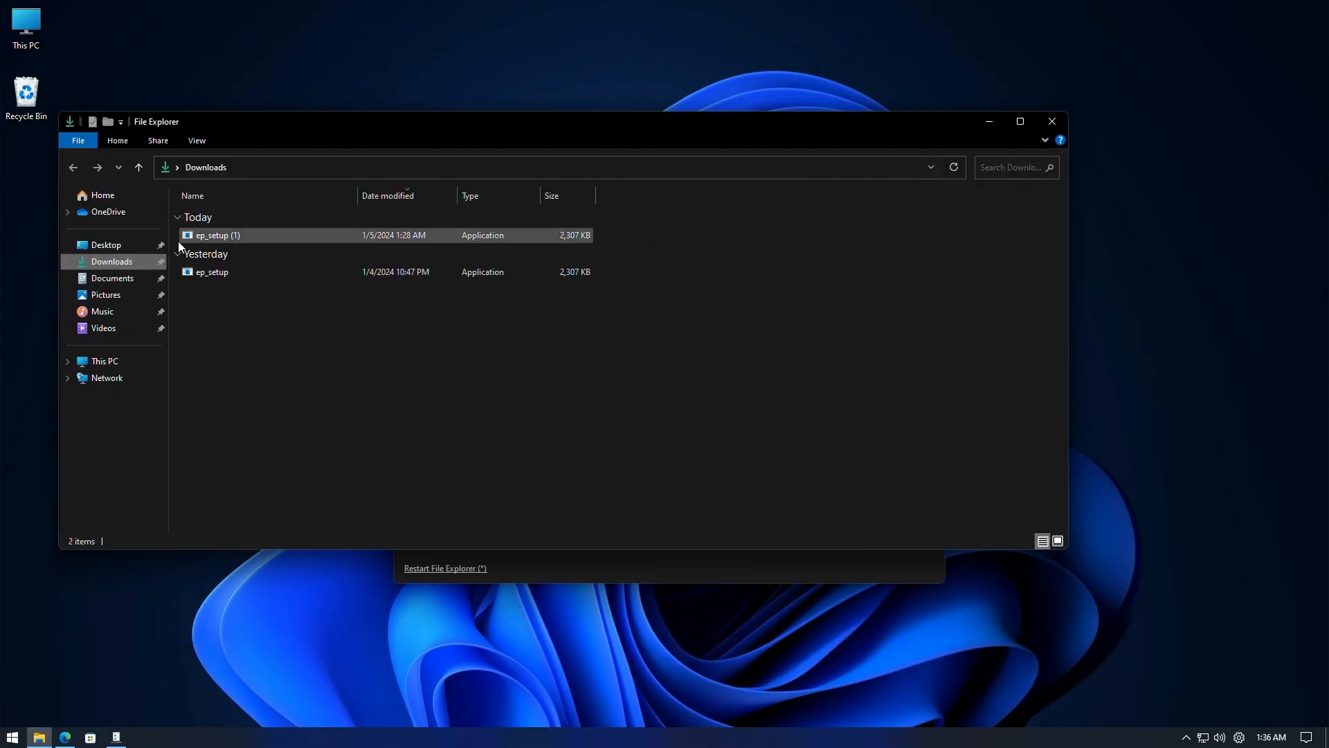
left_click_drag(205, 236, 244, 331)
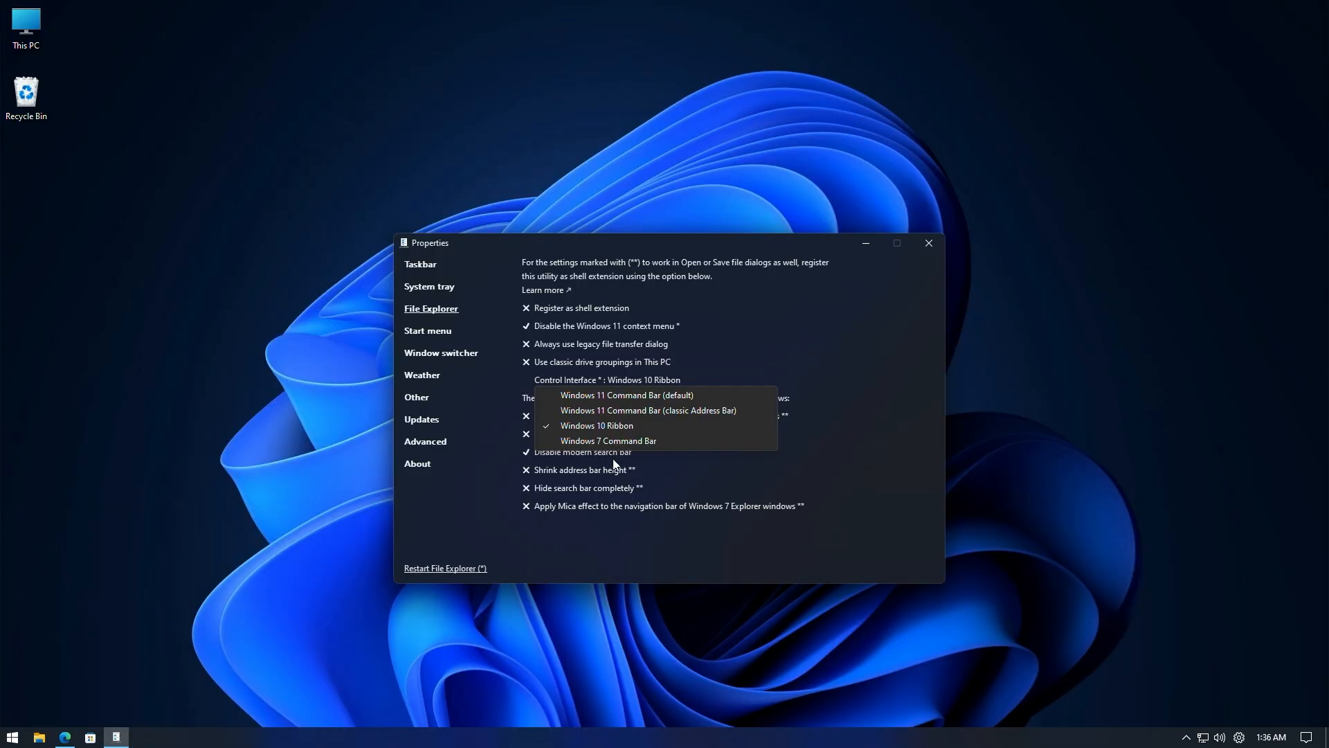
Step: Set the File Explorer control interface to Windows 7 Command Bar and open This PC in a new File Explorer window
left_click(626, 441)
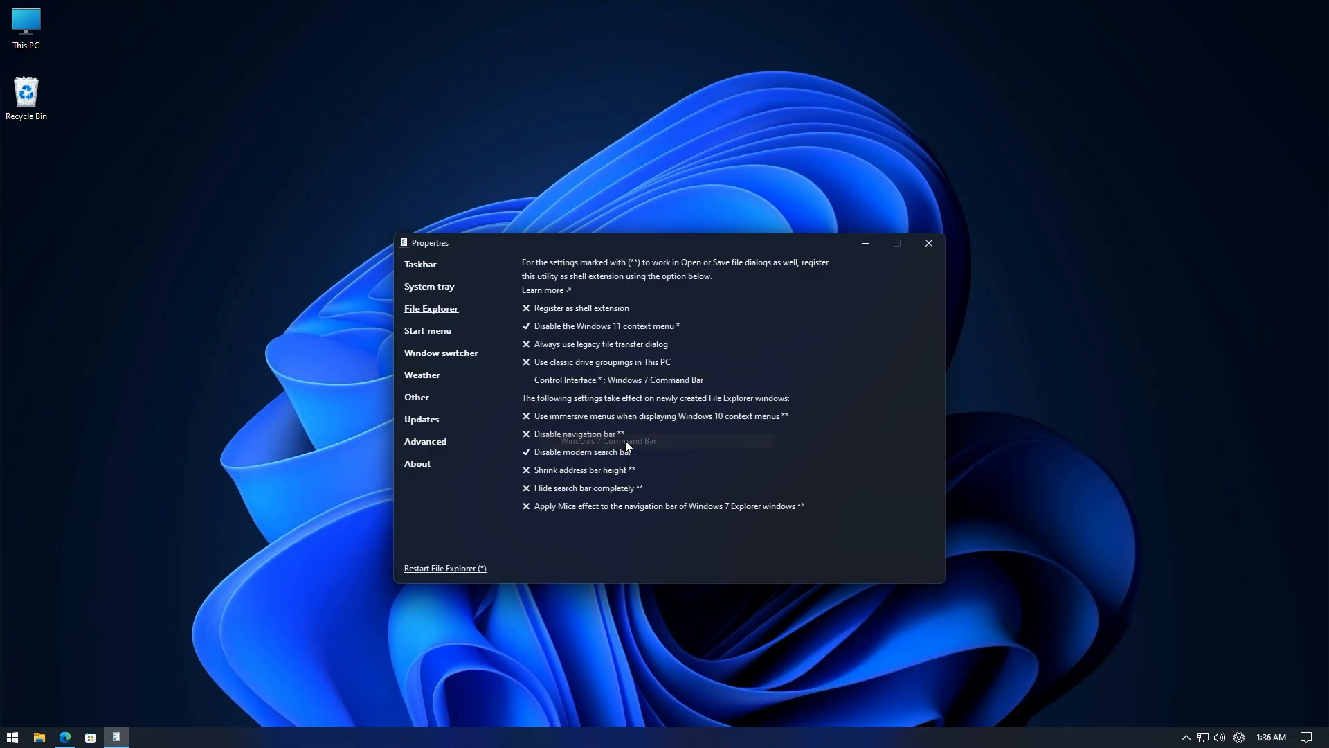
left_click(38, 737)
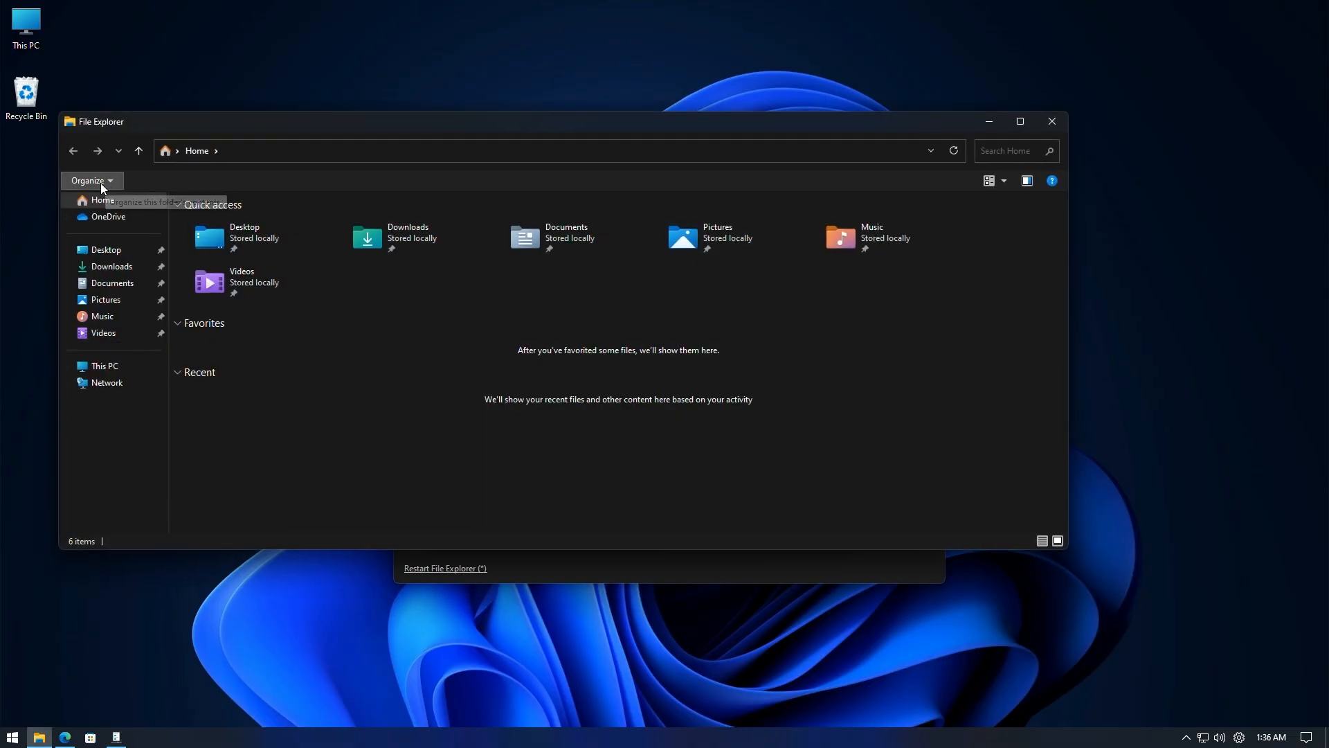
left_click(105, 371)
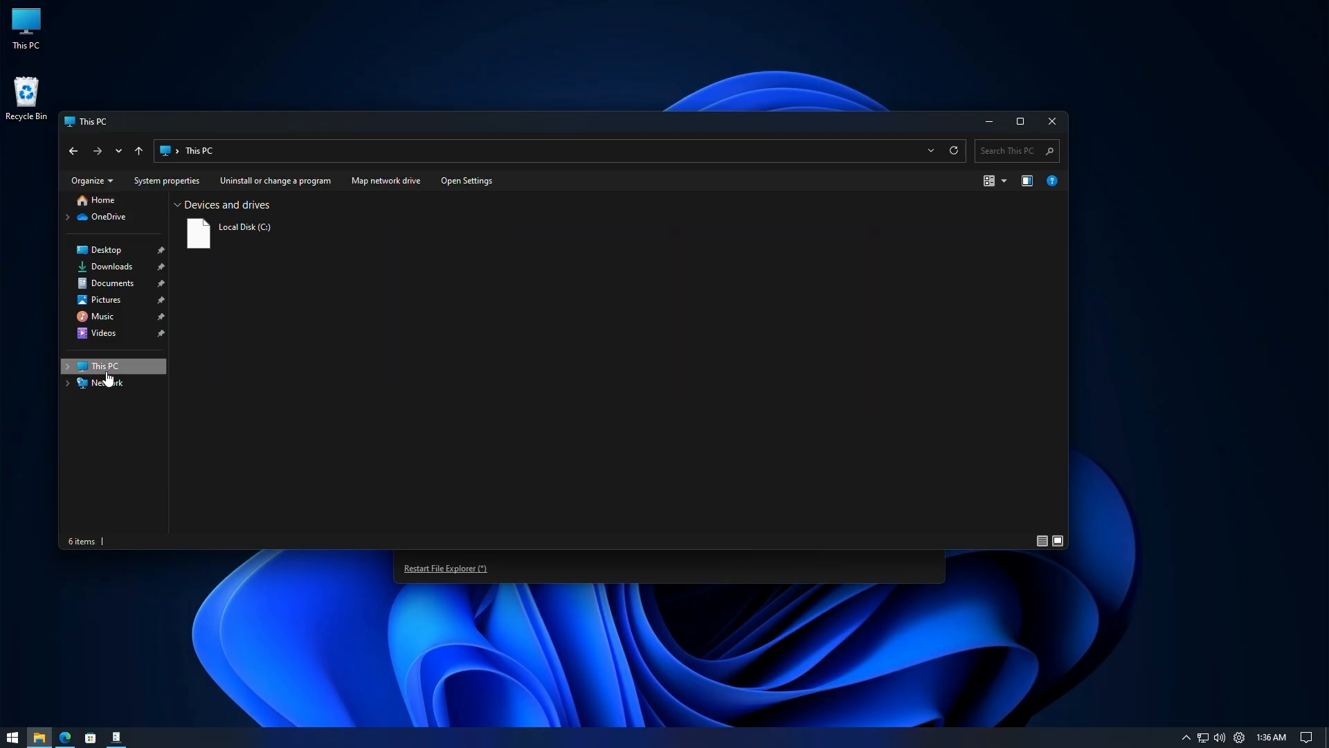
Step: Browse Local Disk (C:) through the Users folder and on to Program Files (x86) > Microsoft > EdgeUpdate
double_click(221, 234)
double_click(227, 264)
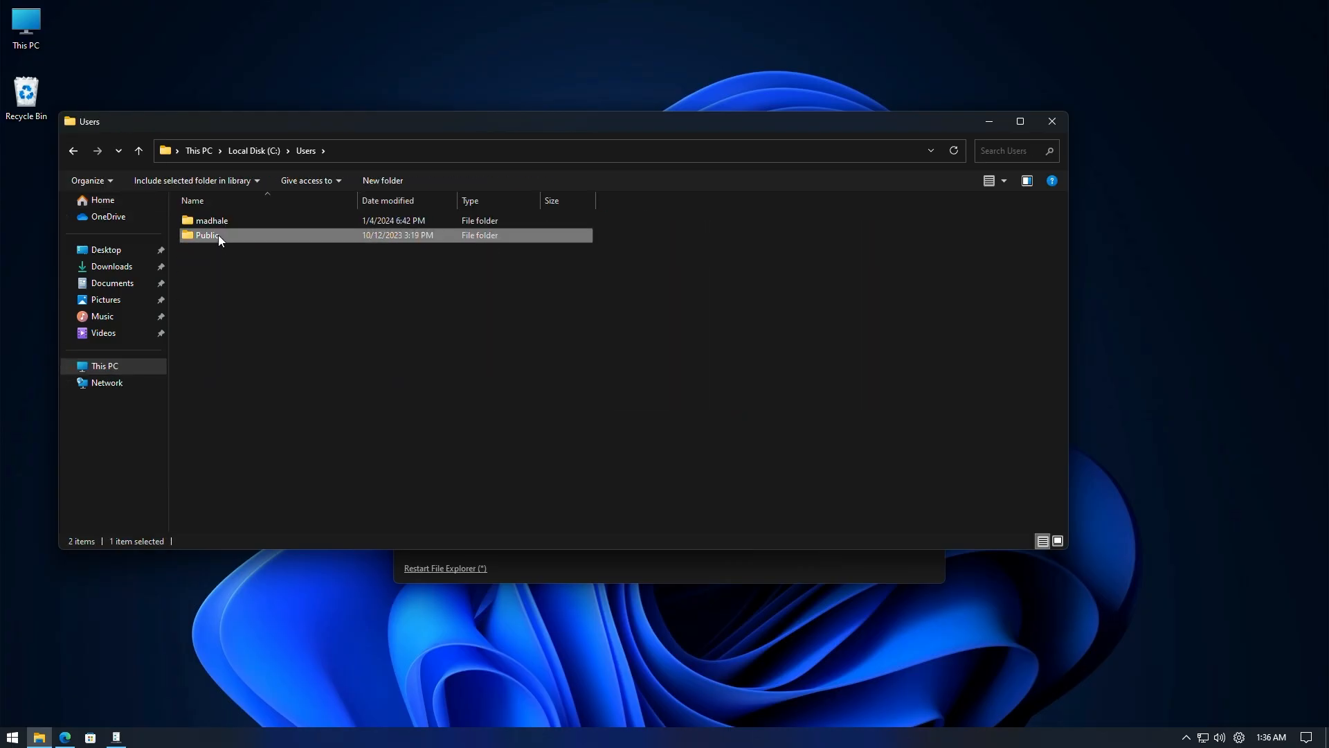
double_click(219, 235)
double_click(218, 226)
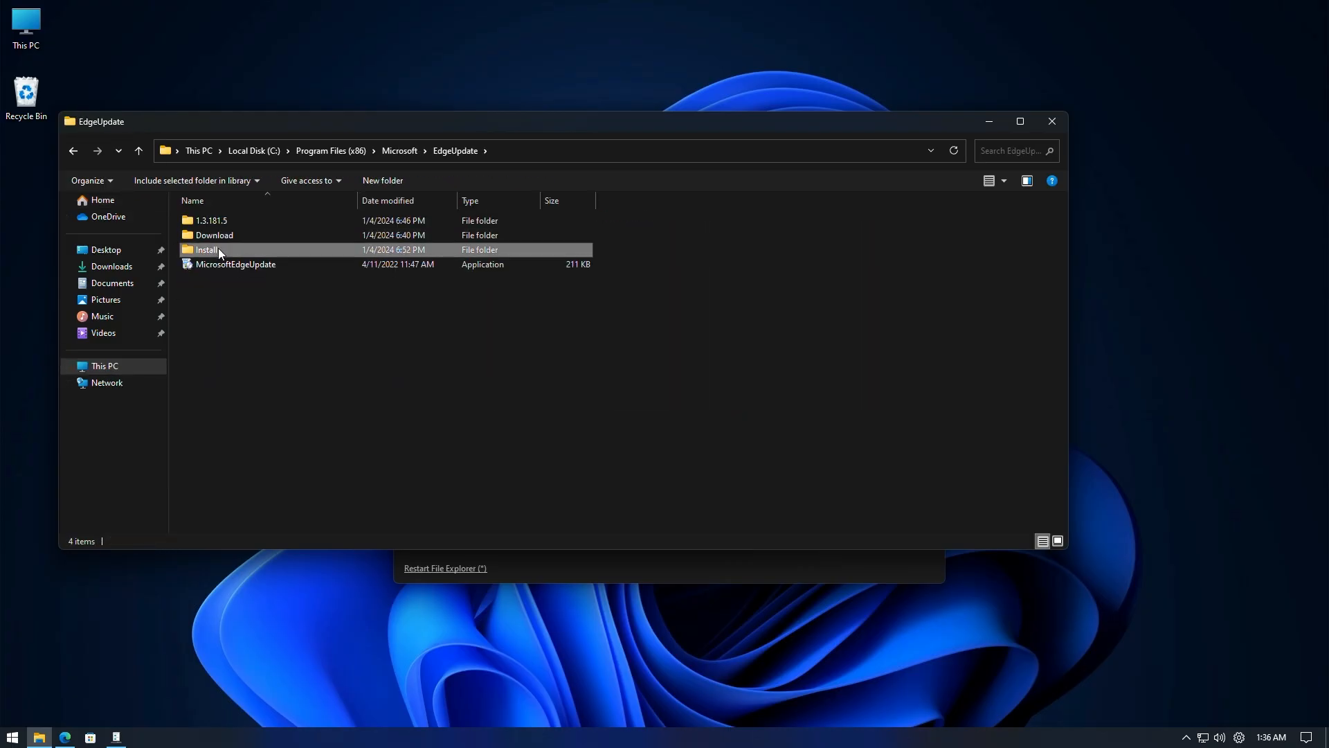
Step: Select MicrosoftEdgeUpdate and the Download folder to compare their command bar options, then open Download and select a subfolder
left_click(230, 264)
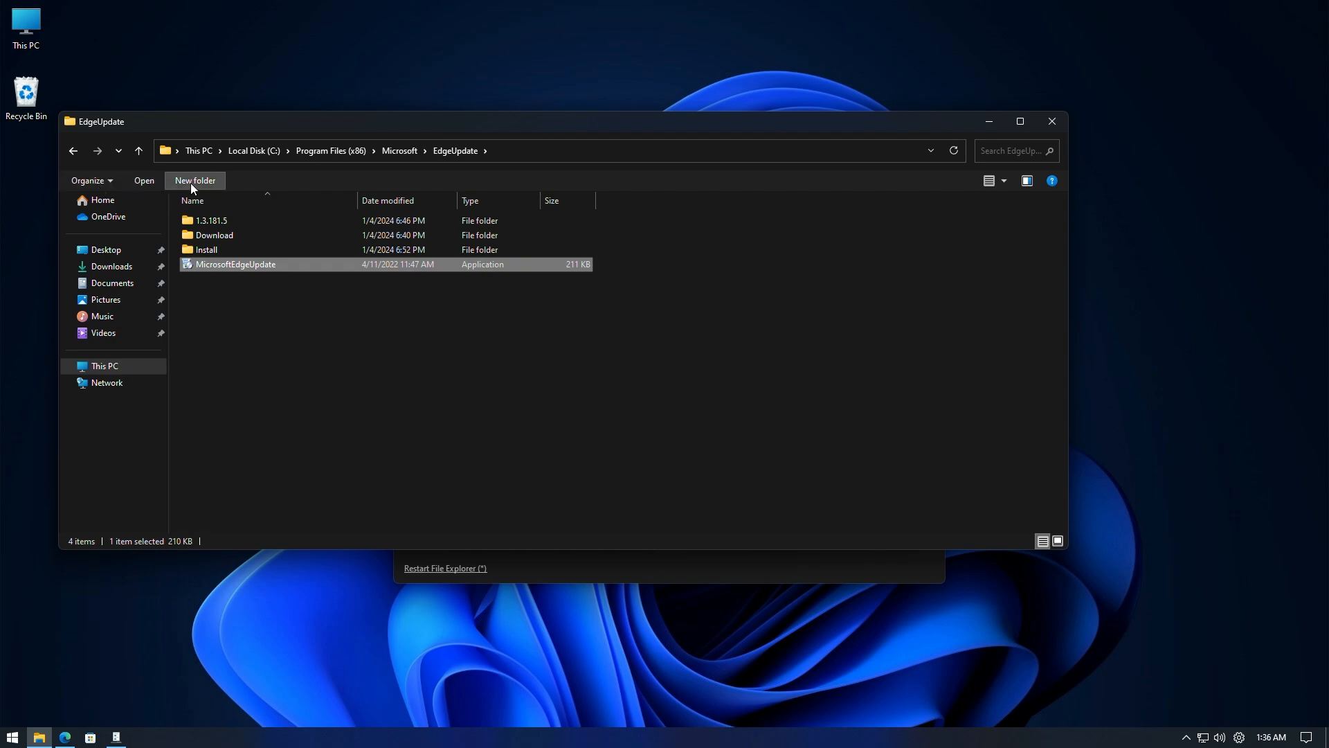
left_click(208, 240)
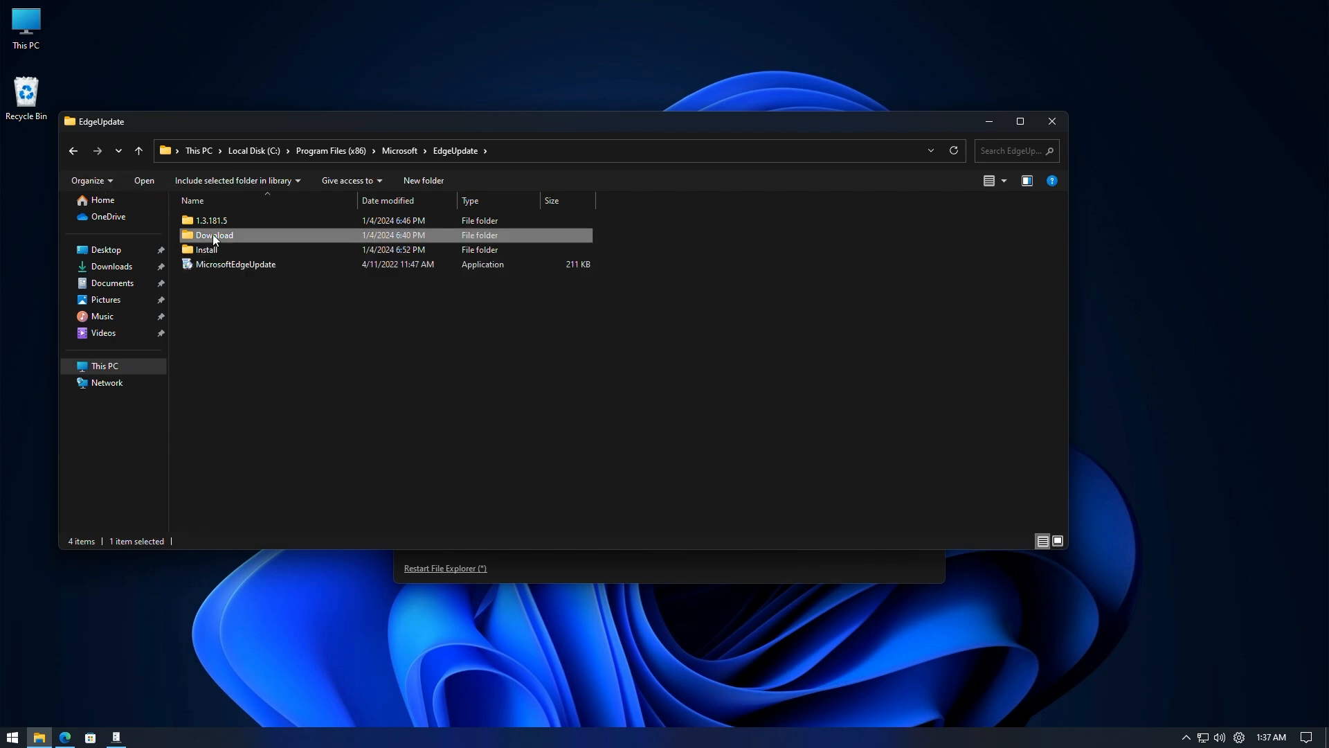
double_click(213, 235)
left_click(221, 236)
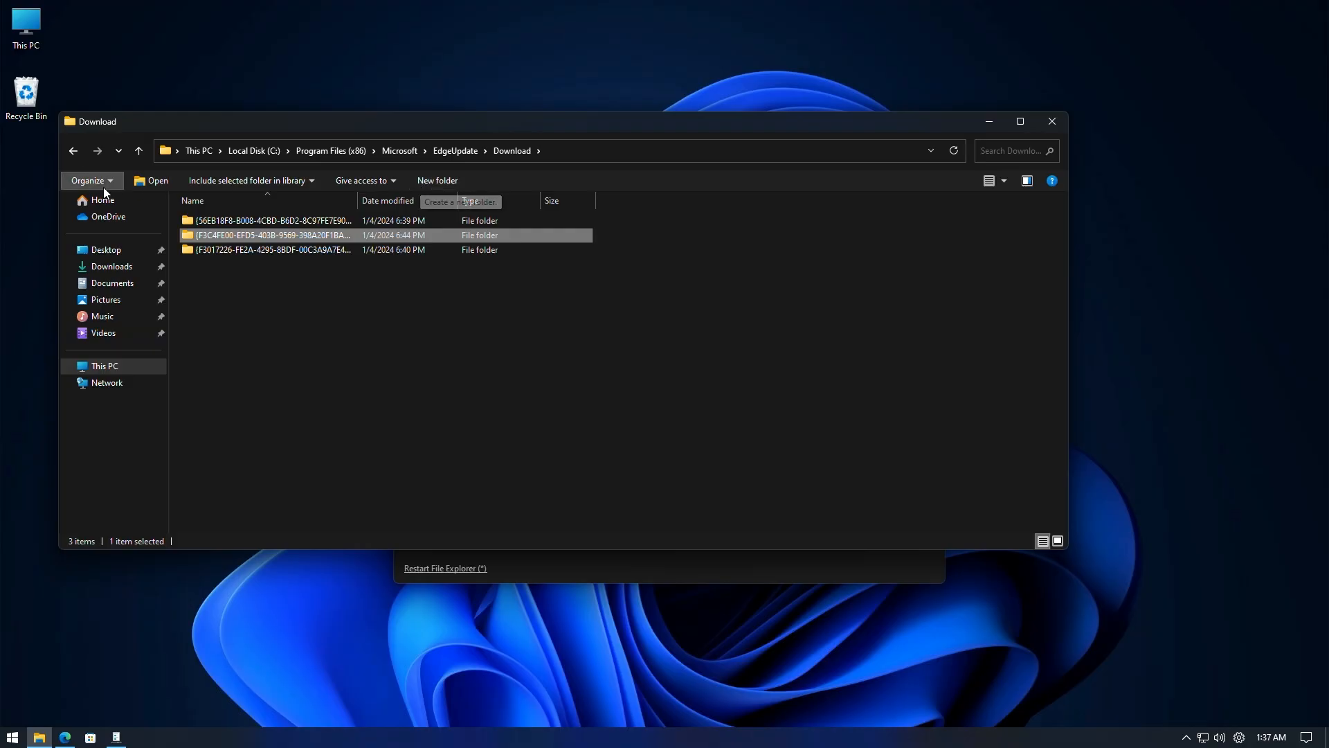
Step: Examine the icon view options, show the preview pane, and close the File Explorer window
left_click(1004, 180)
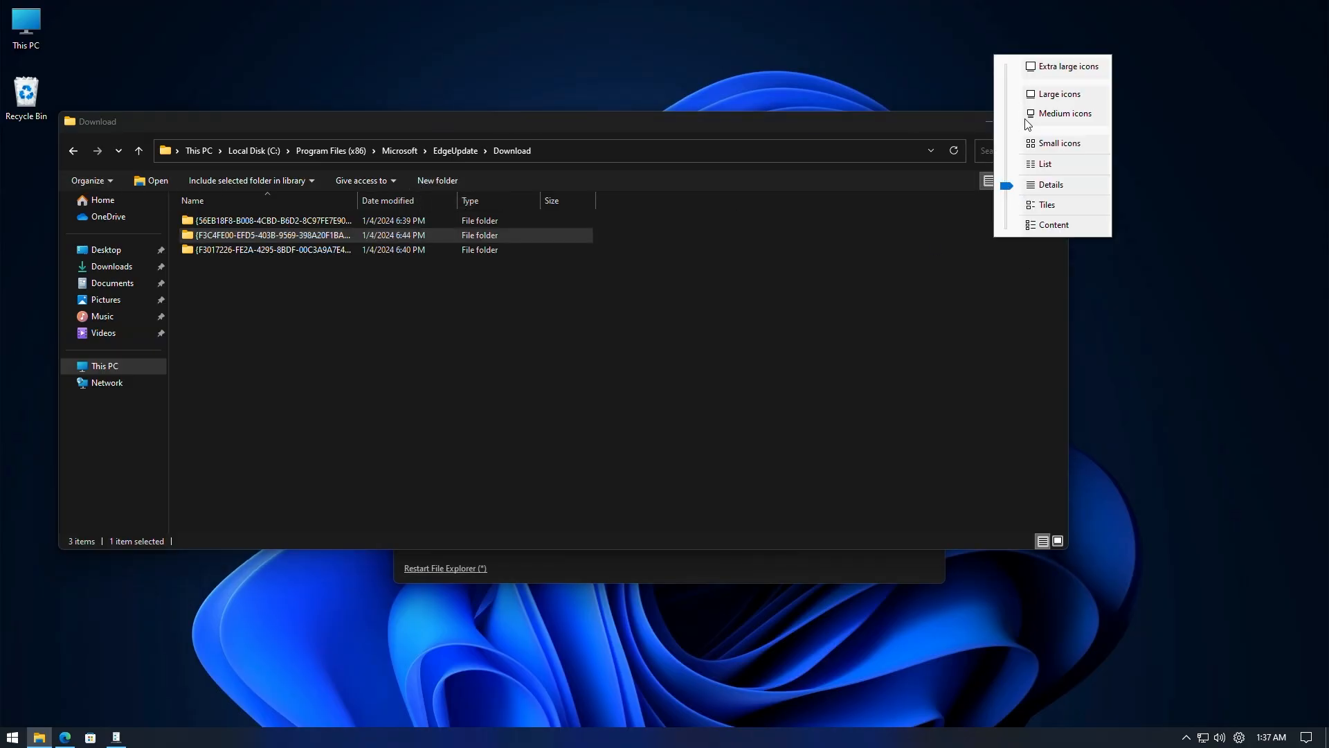
mouse_move(1006, 186)
left_mouse_down()
mouse_move(1007, 166)
mouse_move(1006, 192)
left_mouse_up()
left_click(958, 249)
left_click(1029, 181)
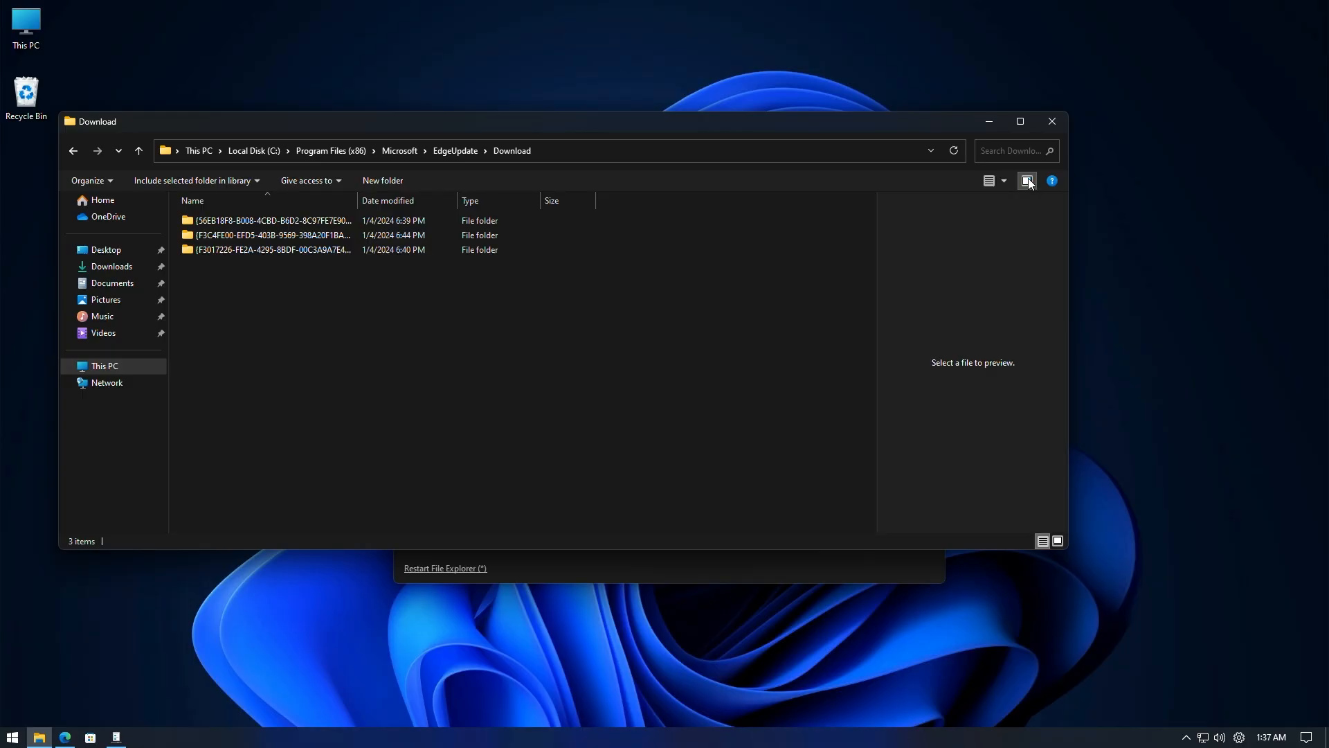
left_click(1052, 121)
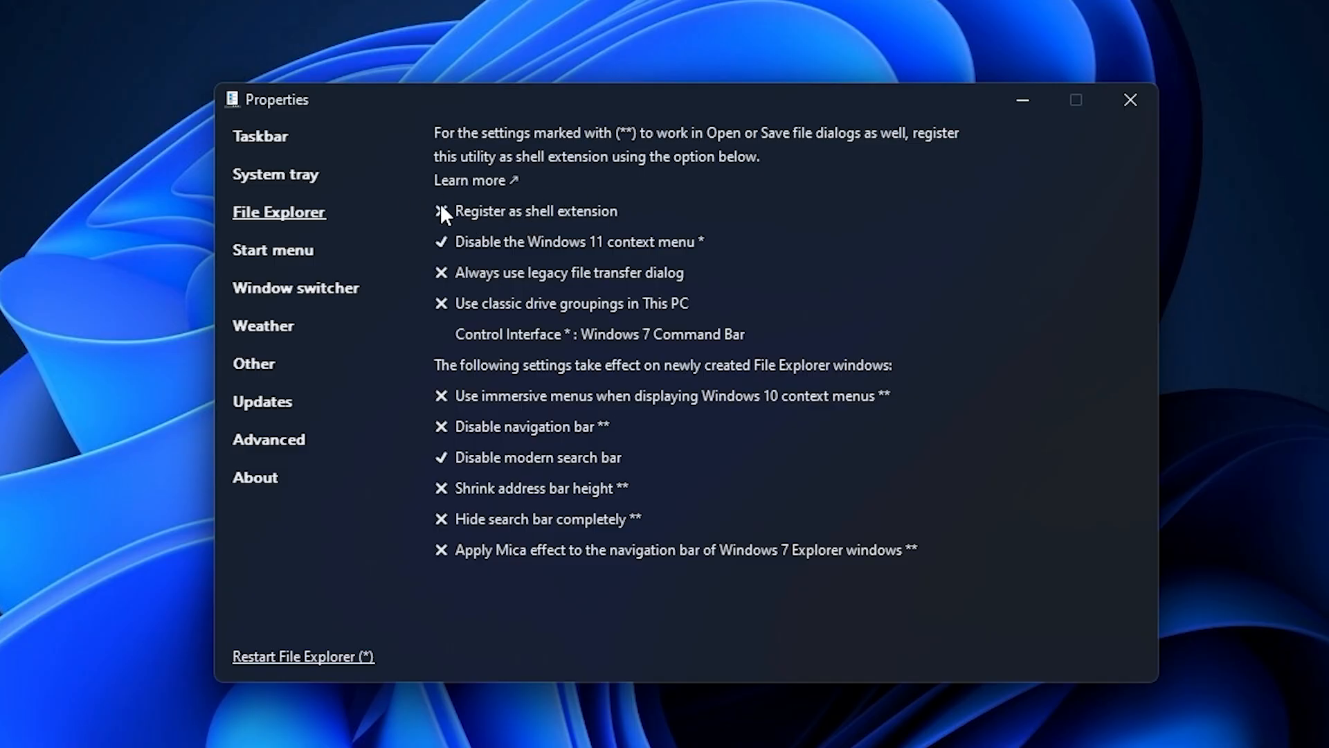
Step: Try the Windows 10 Start menu style, then return it to Windows 11 (default)
left_click(306, 251)
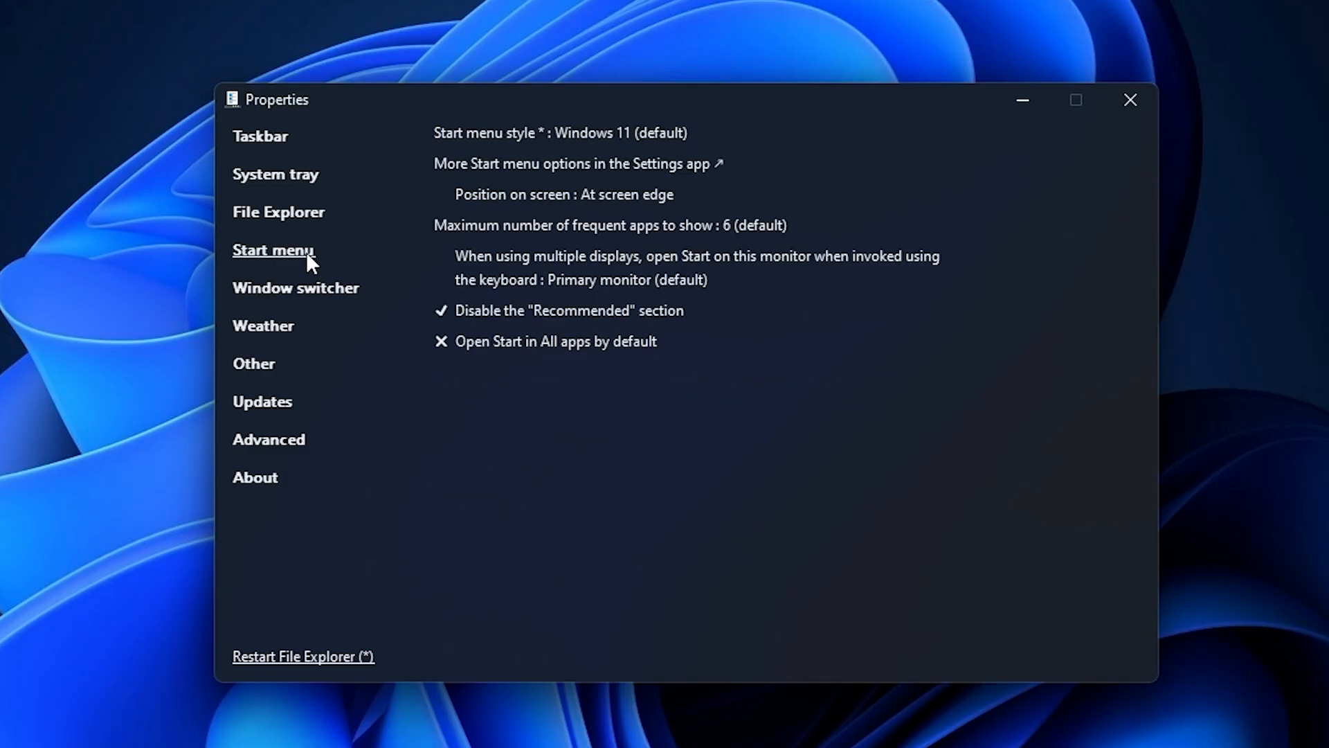
left_click(641, 132)
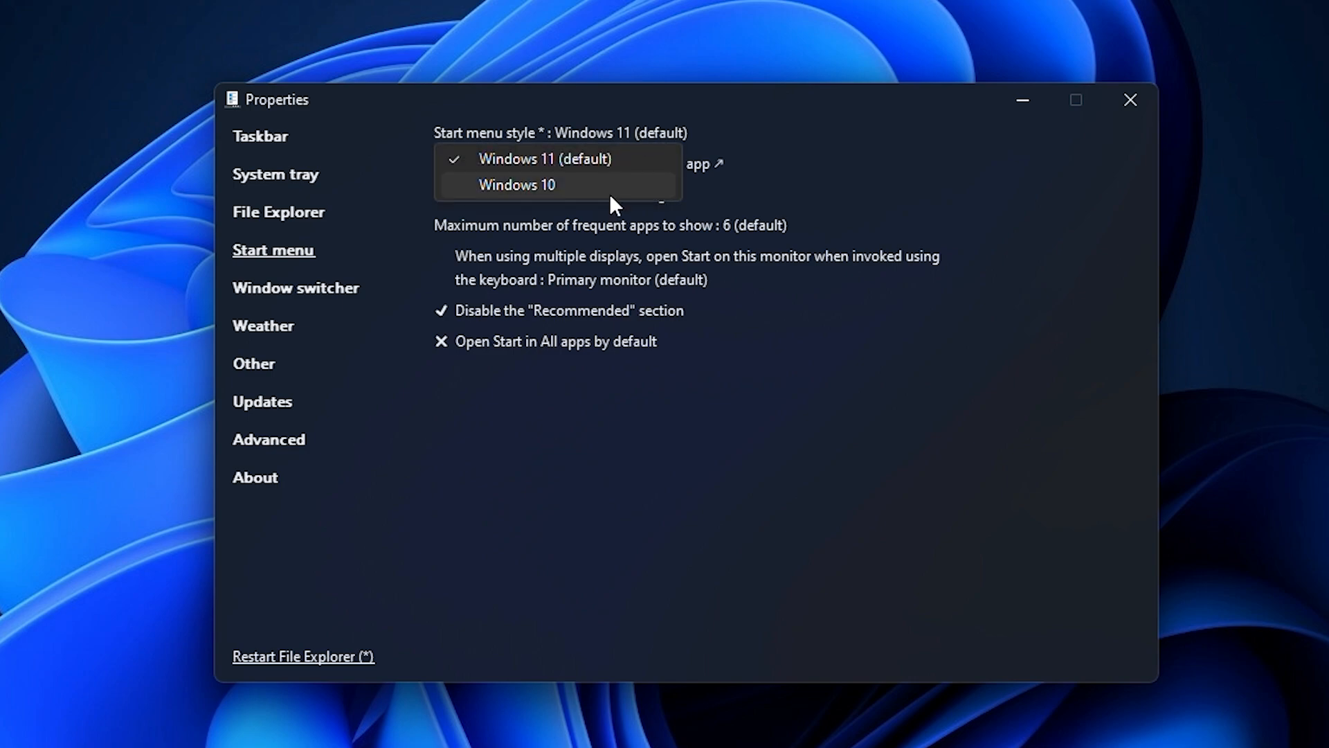
left_click(588, 183)
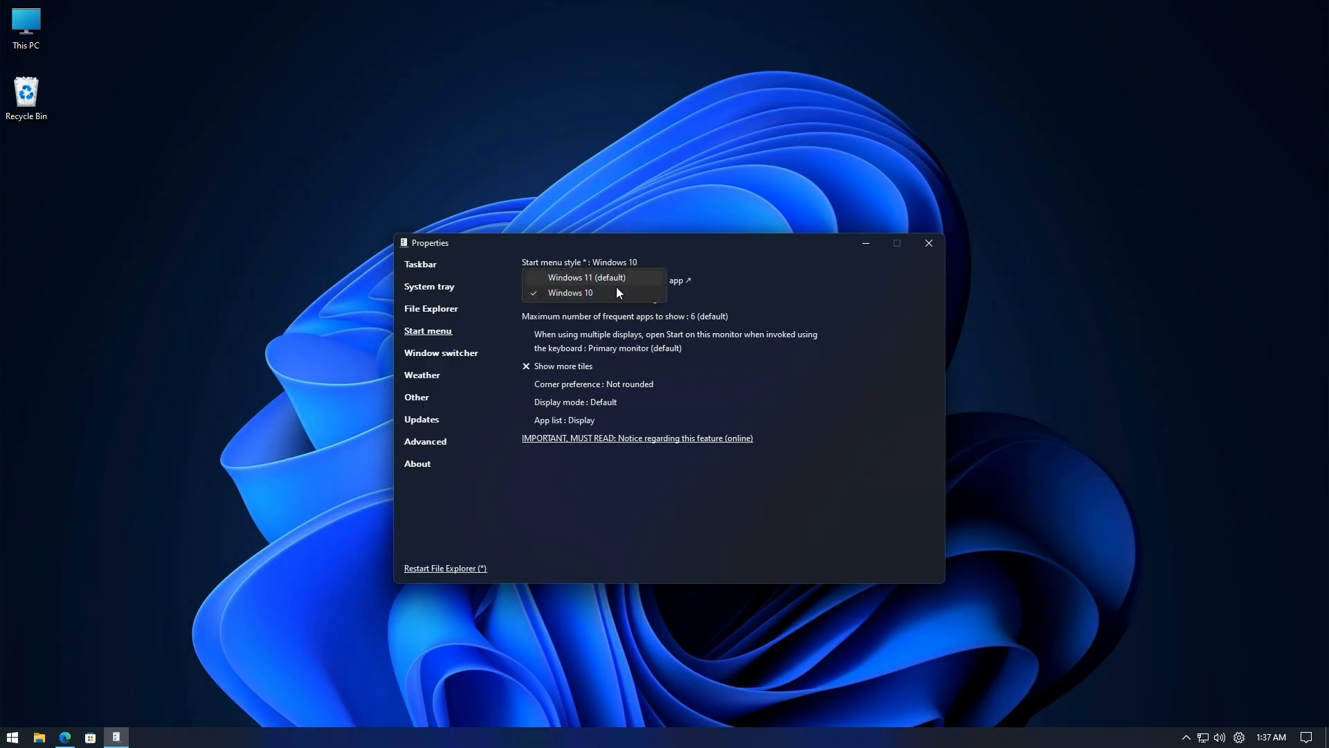
left_click(615, 282)
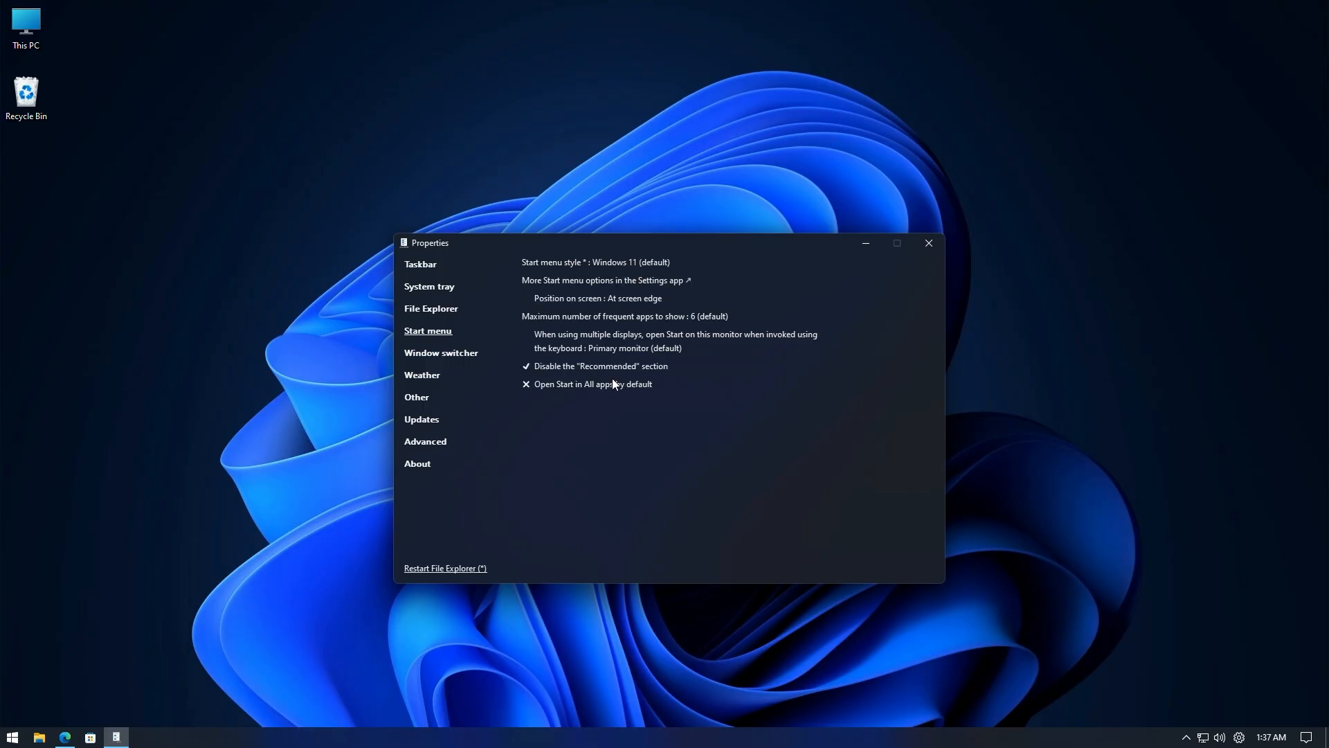
Step: Preview the Start menu with its Recommended section disabled, then view the additional Start menu options in the Settings app
left_click(12, 736)
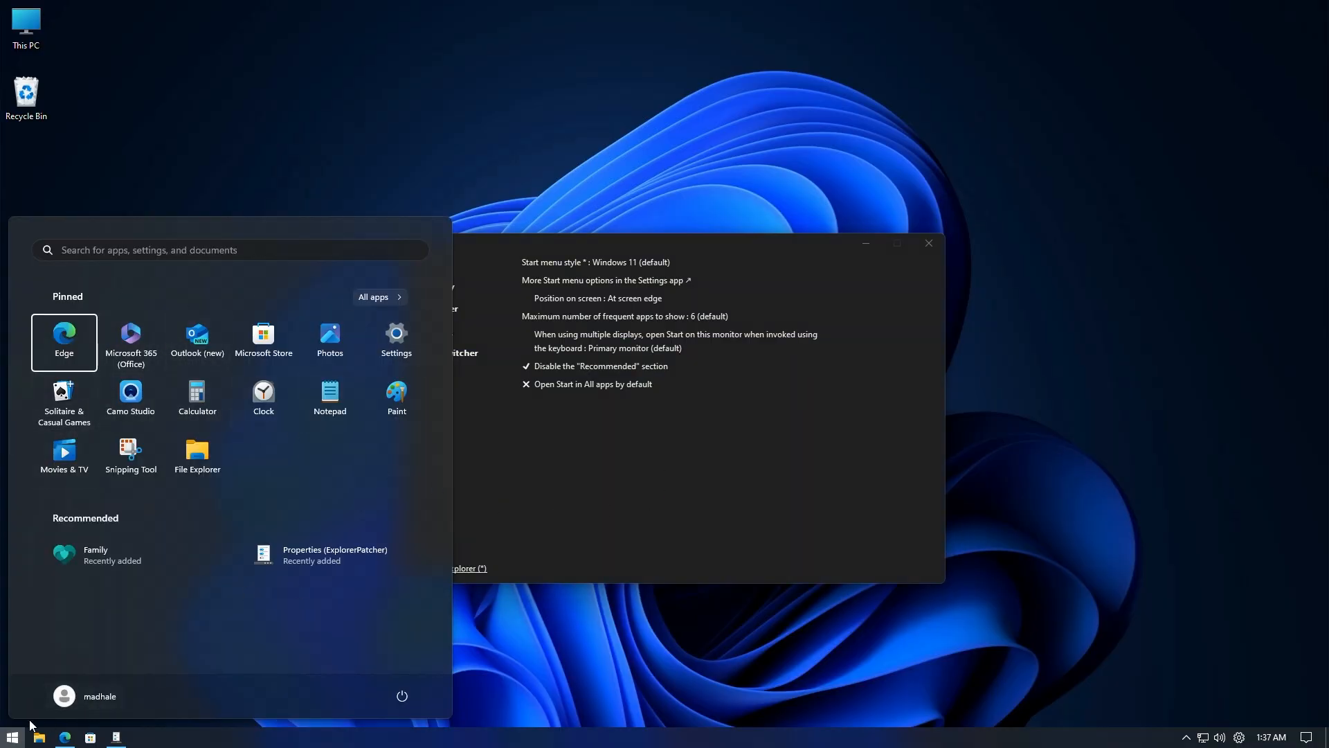
left_click(14, 740)
left_click(12, 736)
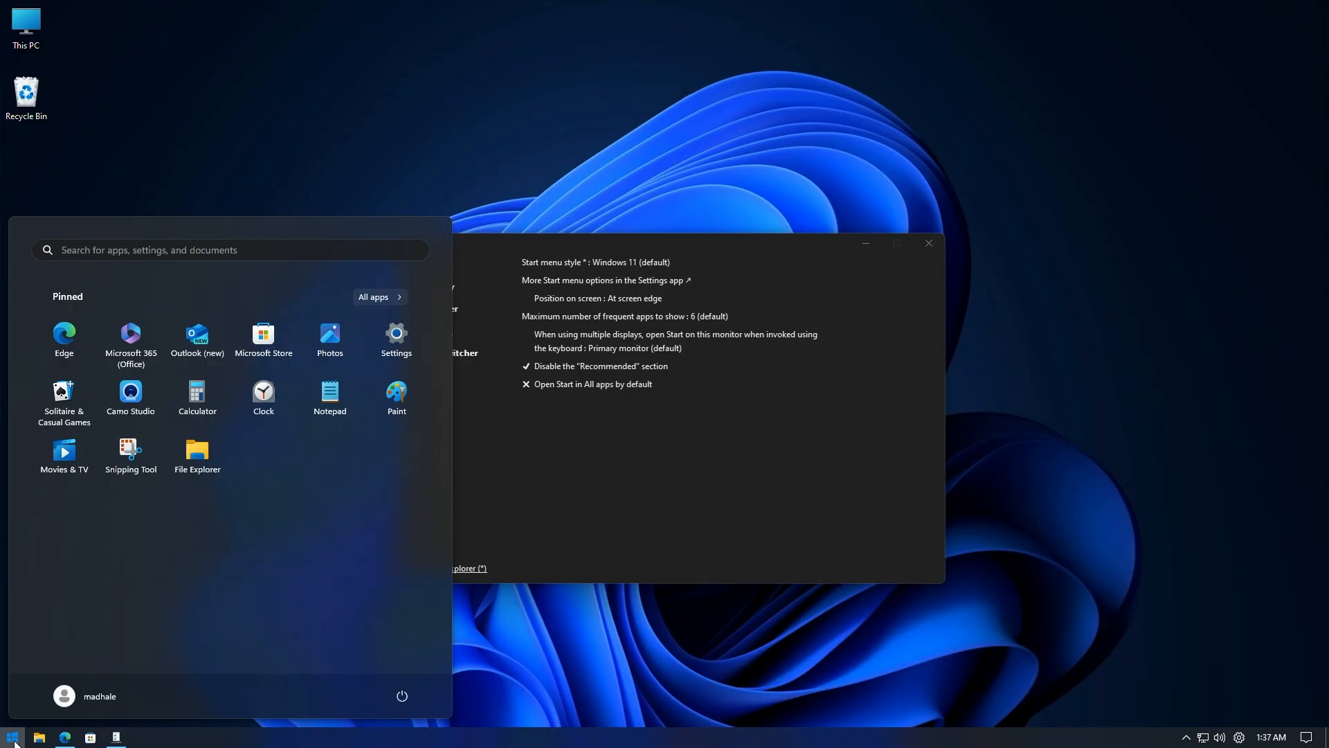
left_click(13, 739)
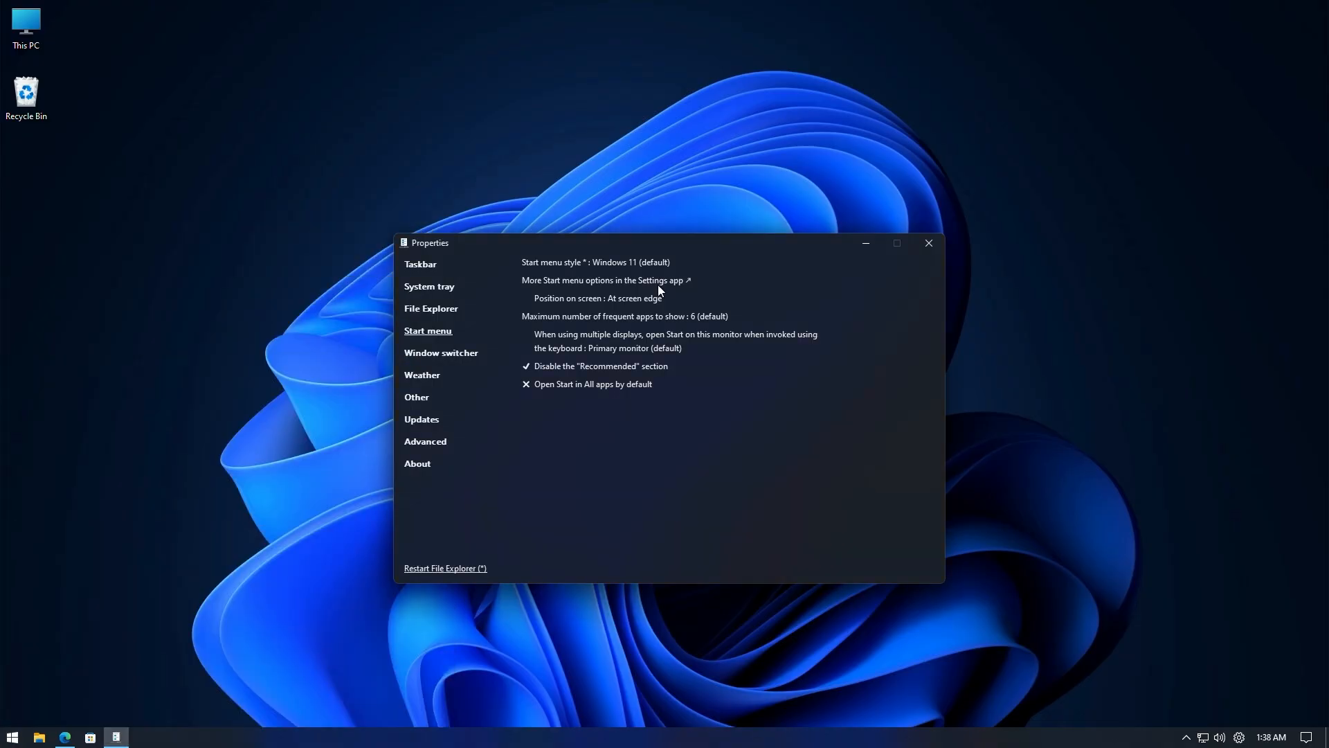
left_click(660, 280)
left_click(847, 35)
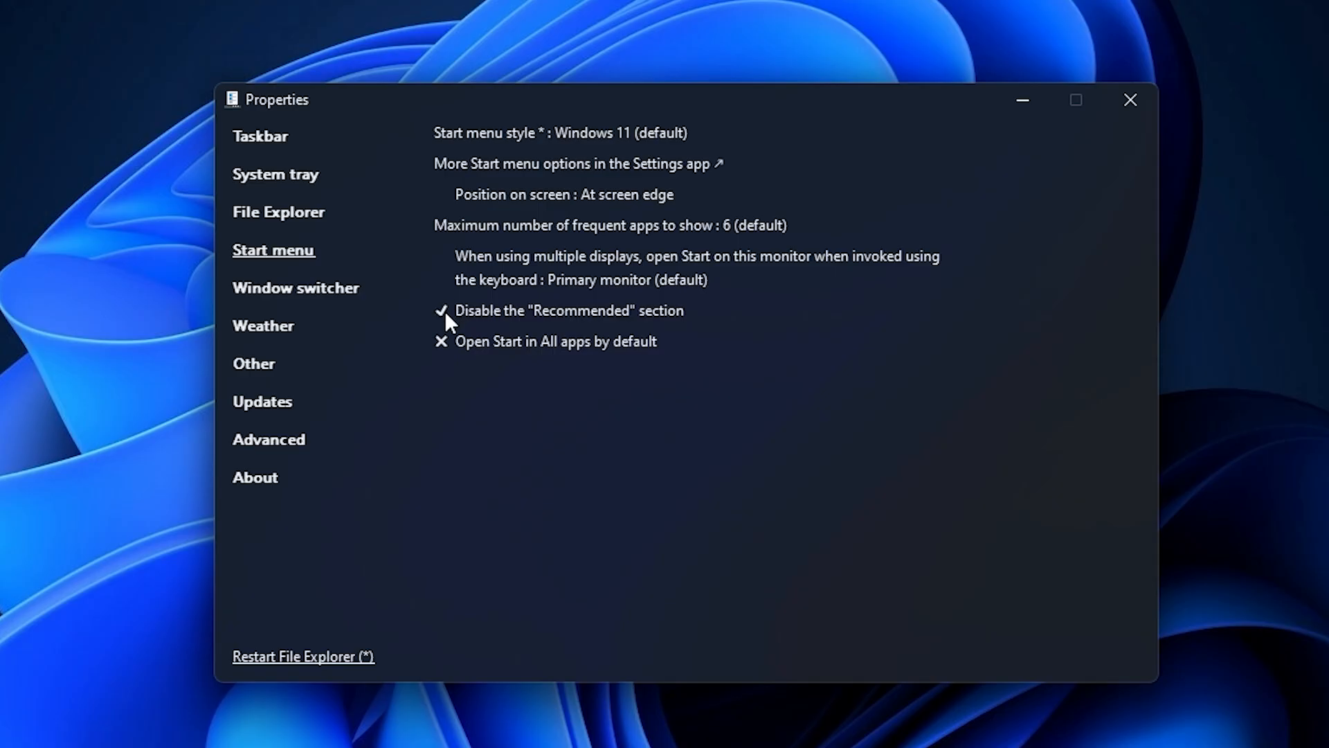
Step: Set the maximum number of frequent apps to show to 7, then check the Start menu
left_click(454, 225)
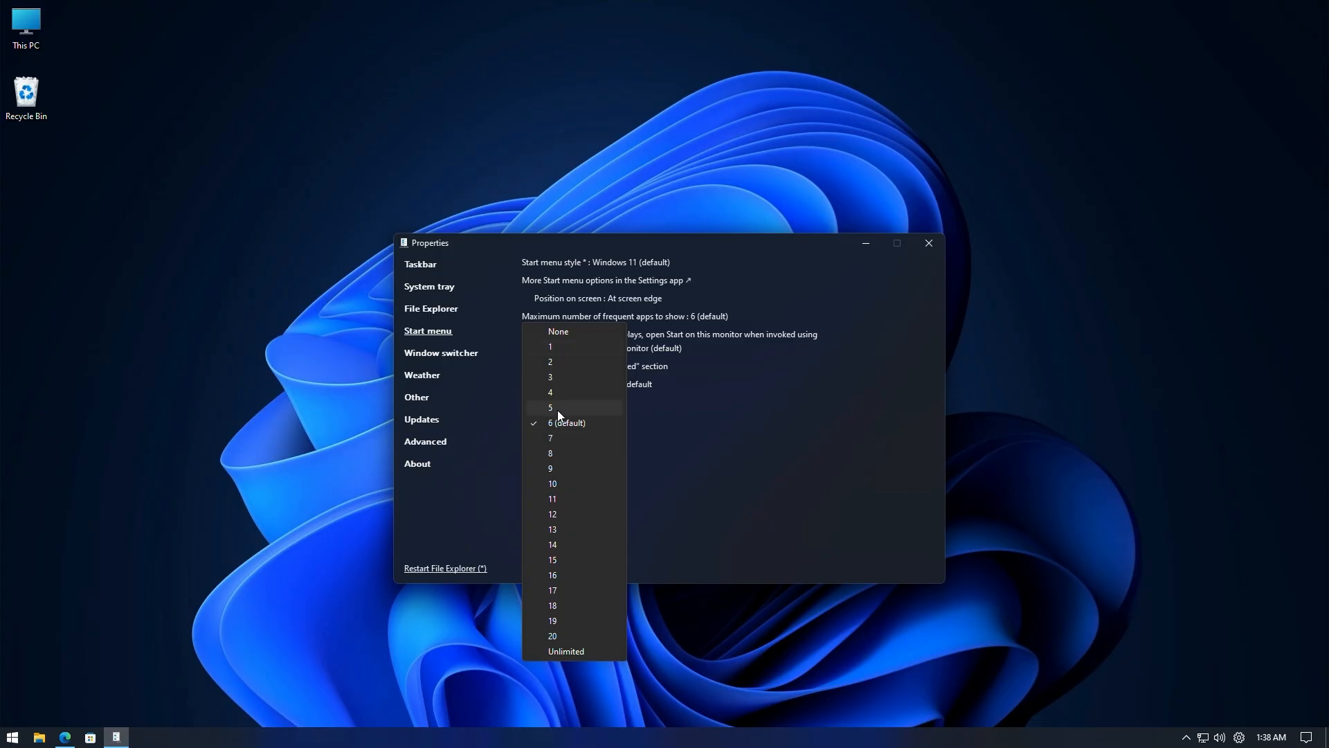
left_click(558, 436)
left_click(13, 736)
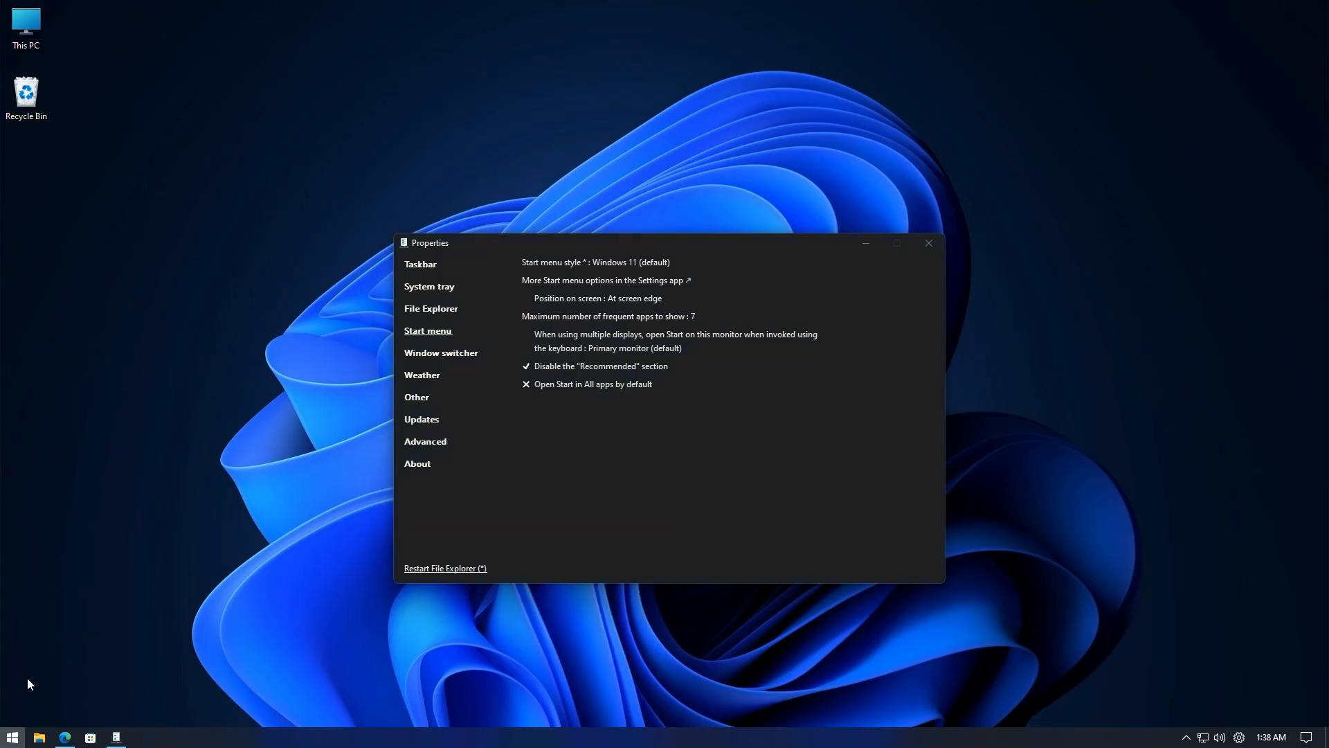
left_click(865, 500)
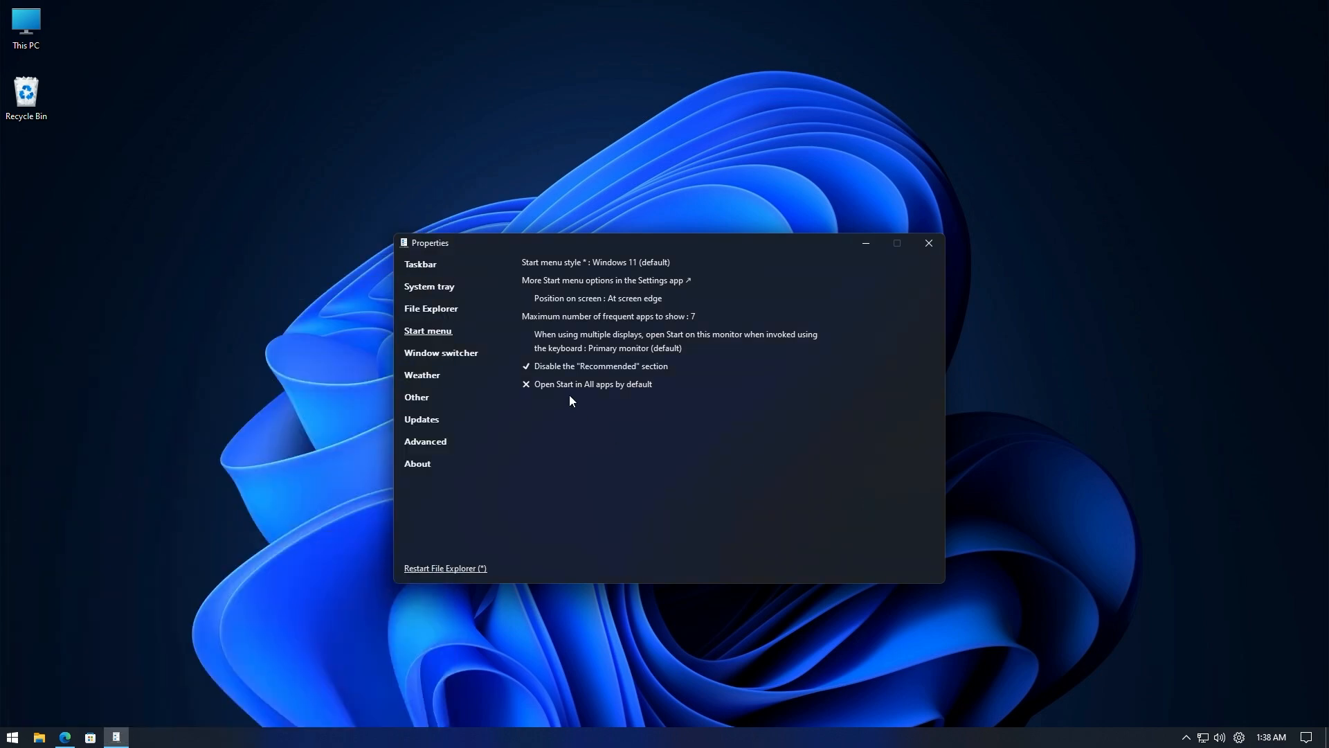
Step: Choose a different Window switcher (Alt+Tab) style, then open File Explorer and Microsoft Store for testing it
left_click(451, 357)
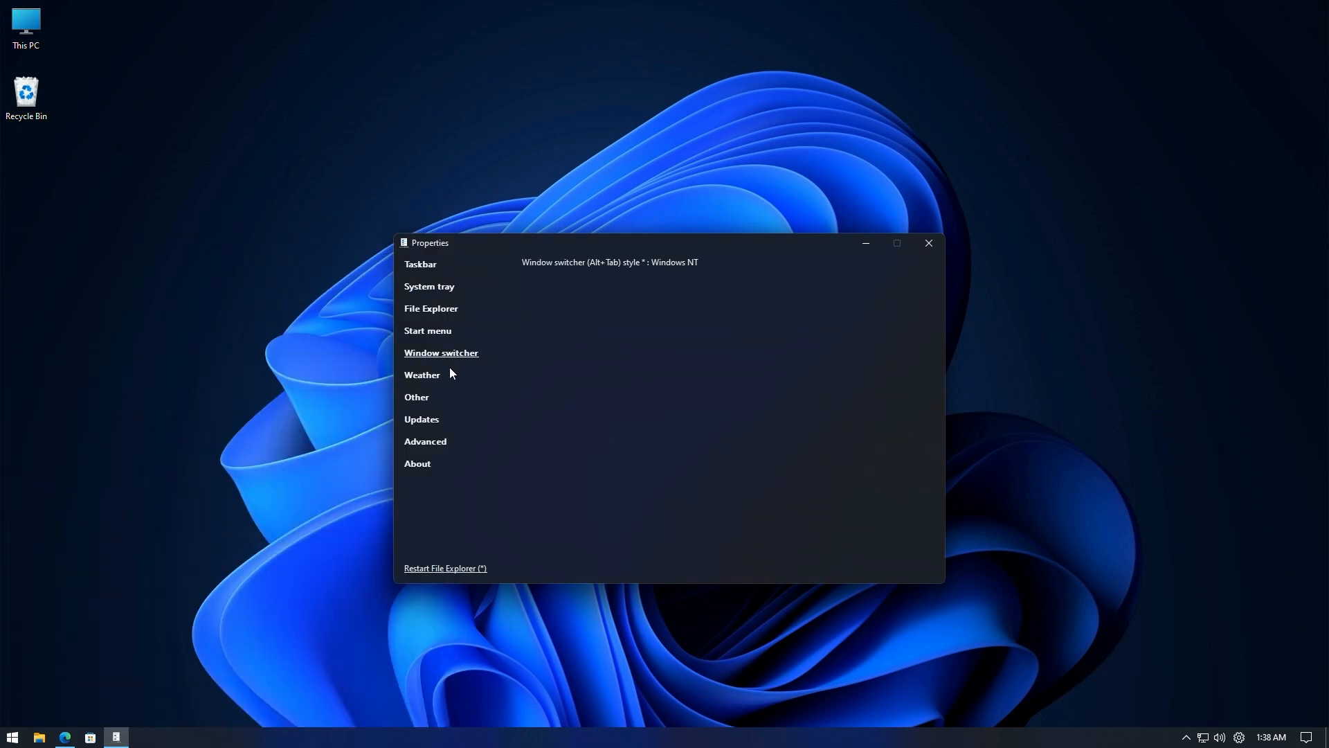
left_click(655, 263)
left_click(596, 281)
left_click(39, 737)
left_click(88, 738)
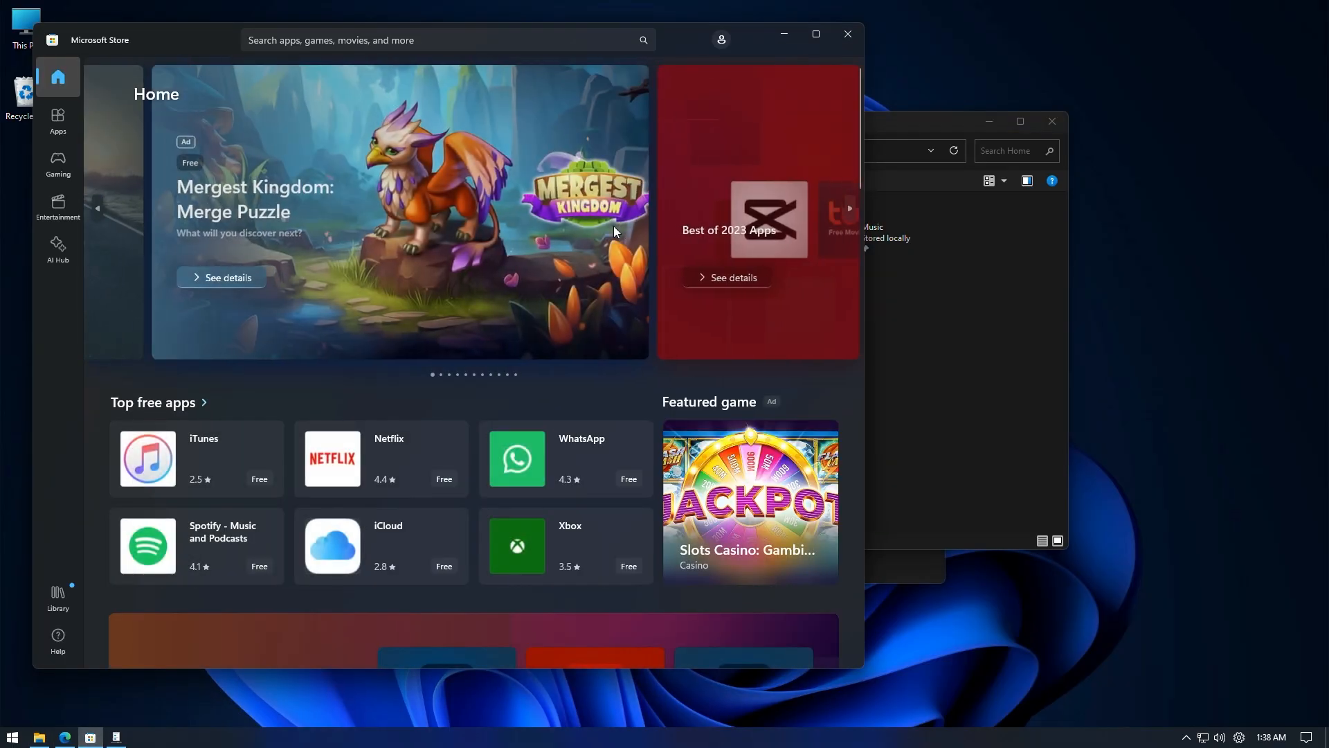
Step: Cycle through the open windows to examine the current window switcher
key("alt+Tab")
key("Tab")
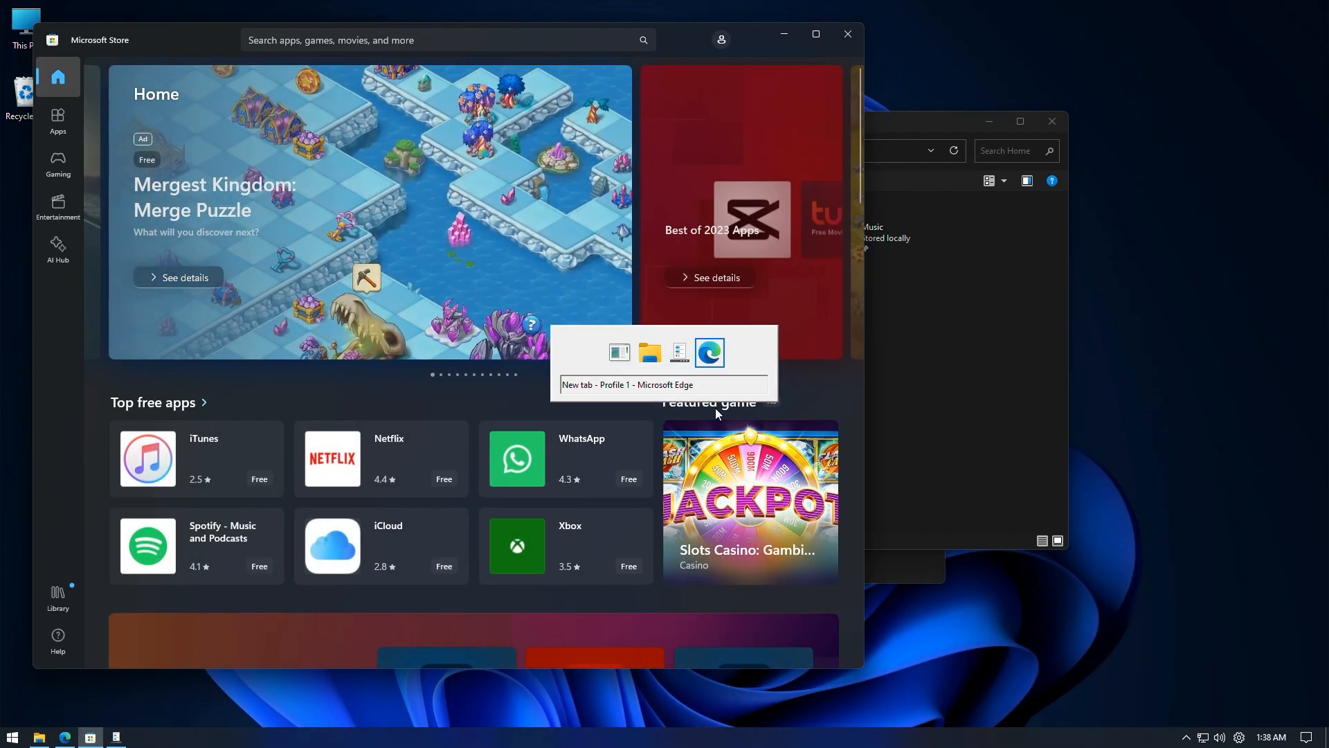
key("Tab")
Step: Select the Windows 11 (default) window switcher style in Properties and cycle through the open windows to test it
left_click(116, 736)
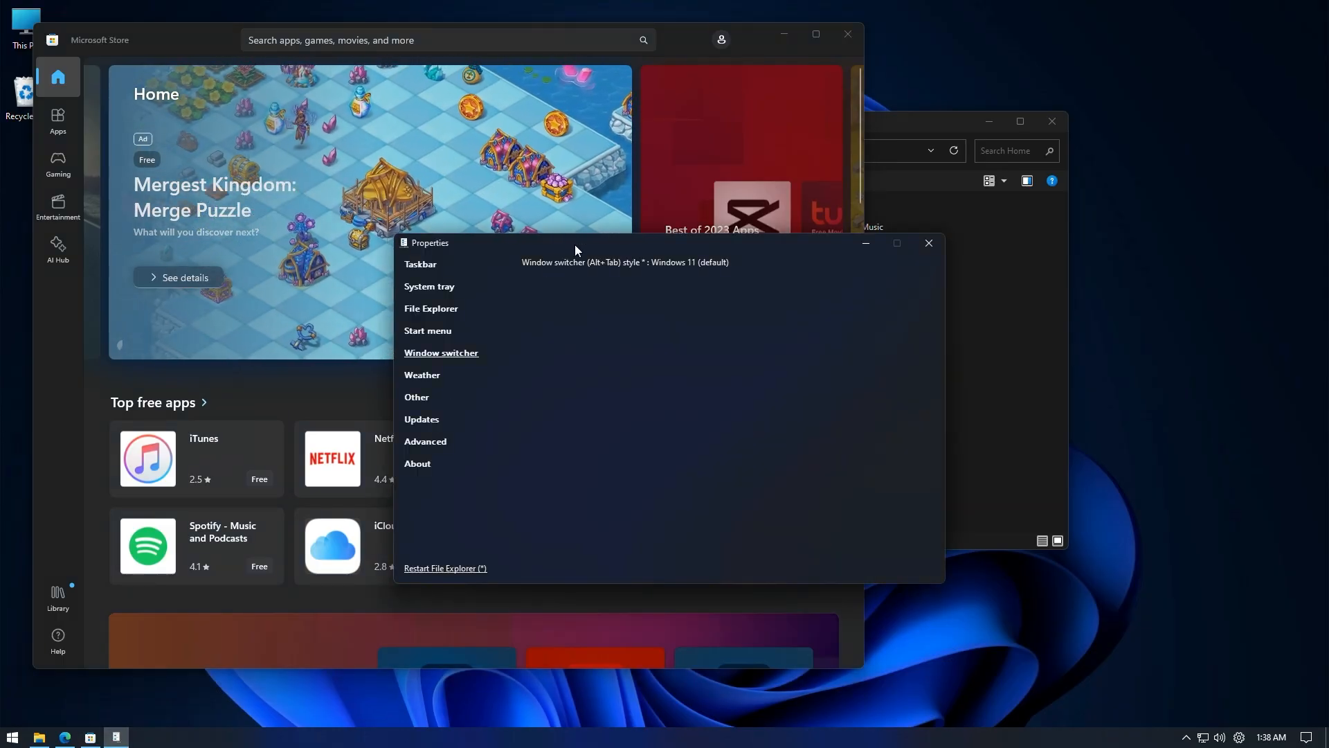
left_click(650, 261)
left_click(630, 281)
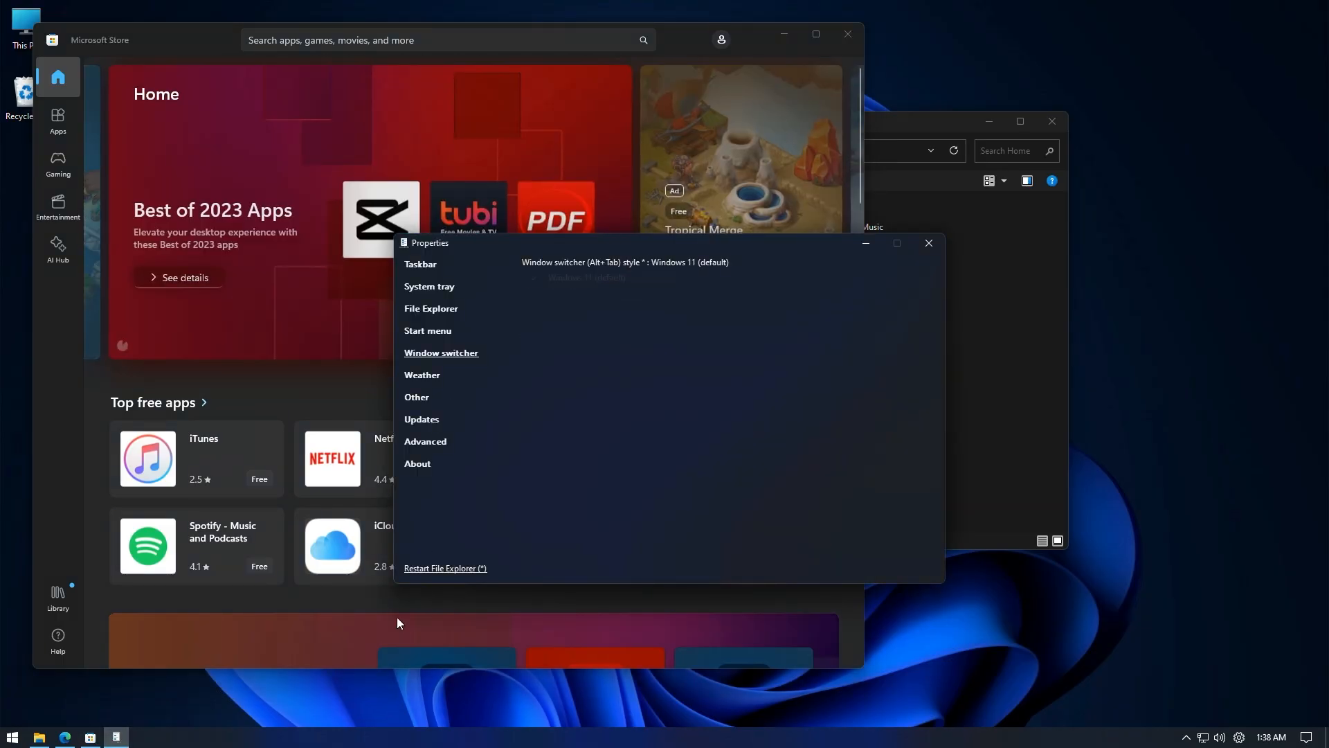
key("alt+Tab")
key("Tab")
key("Tab")
key("Tab")
key("Tab")
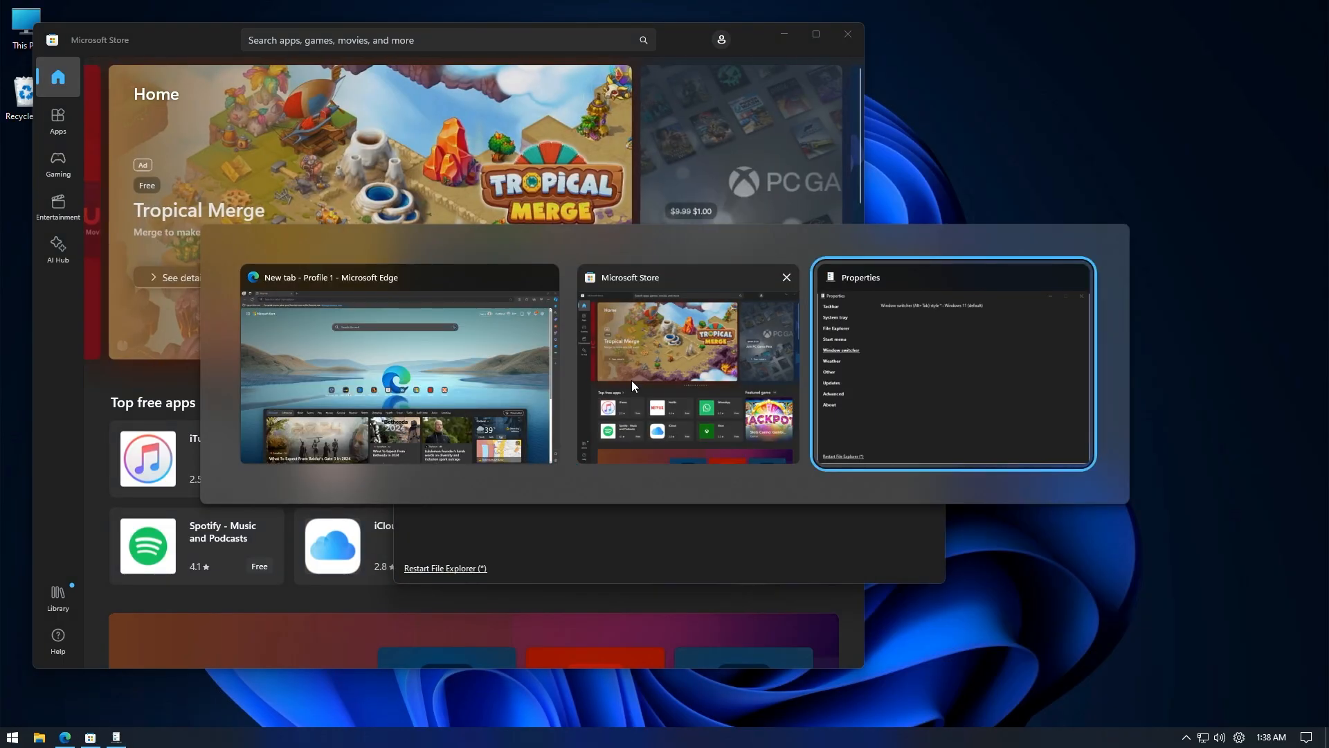
key("Tab")
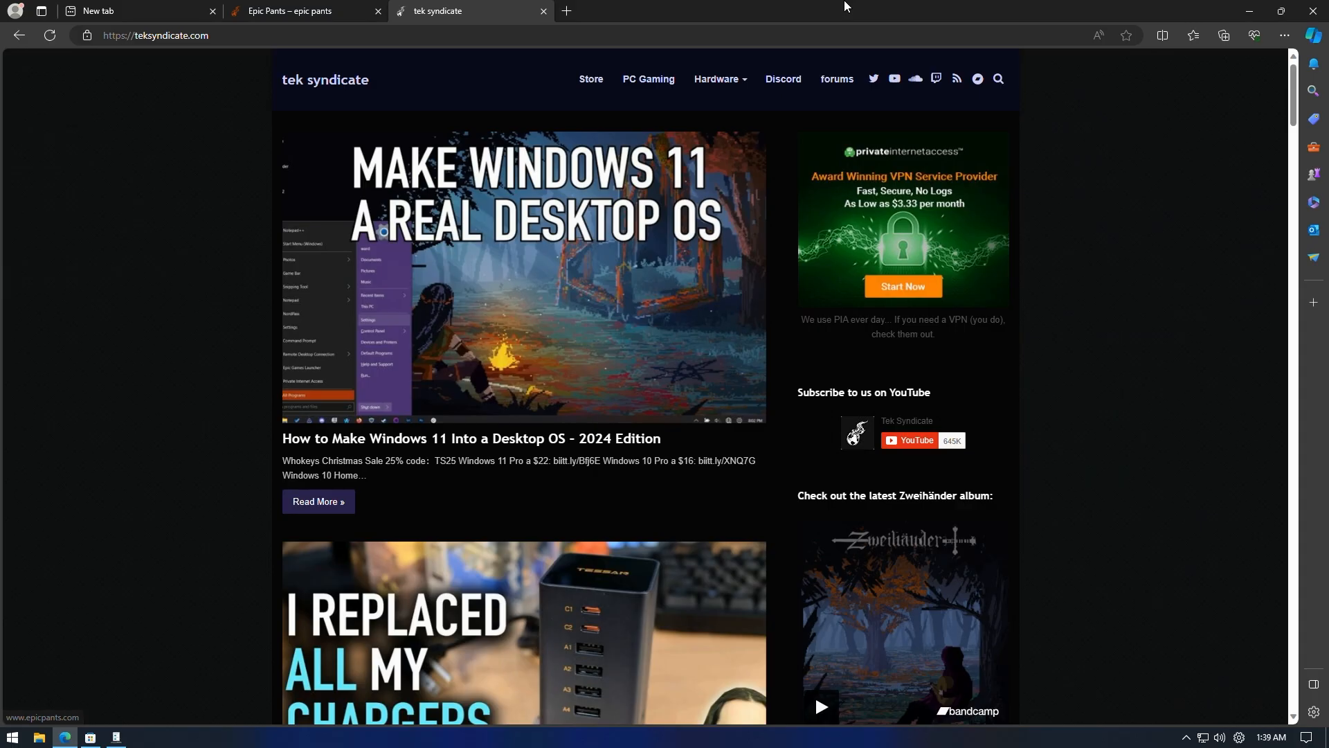
Step: Examine how the Windows 11 switcher lists the Edge tabs among the open windows, then minimize Edge
key("alt+Tab")
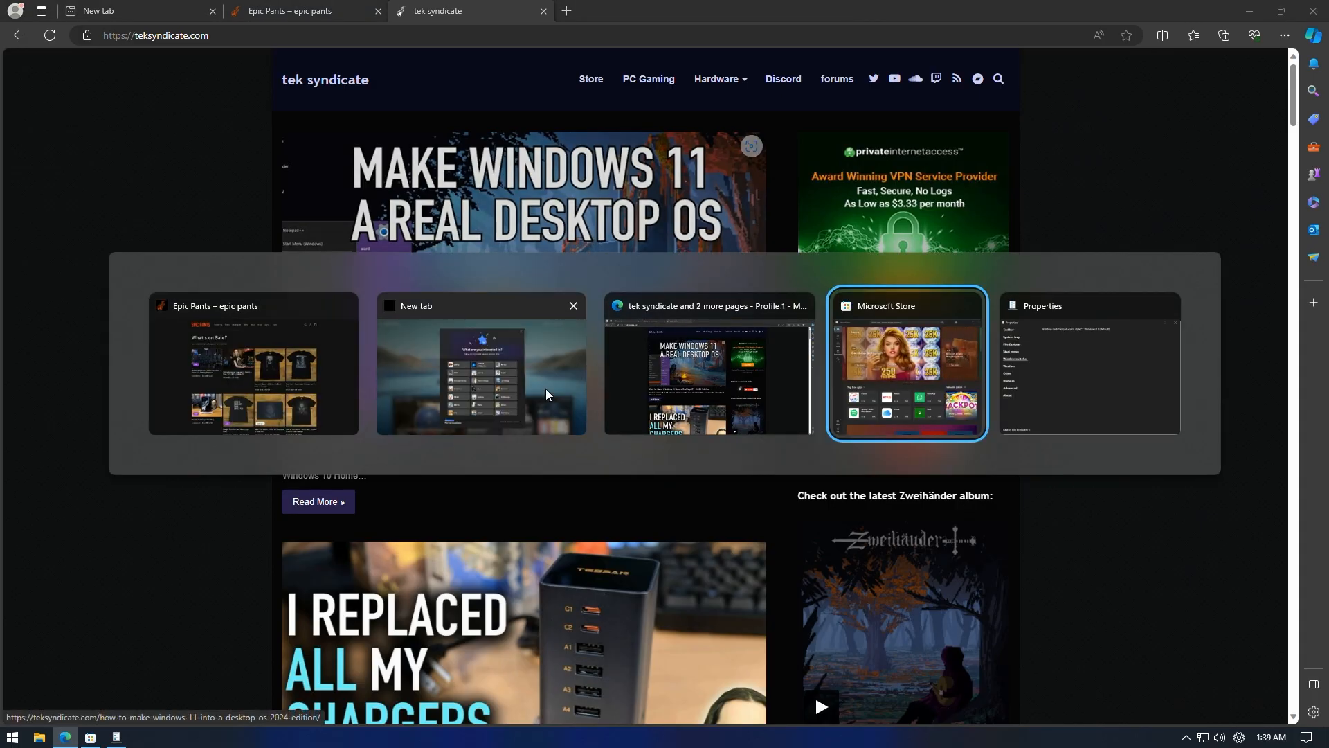
key("Tab")
key("Tab")
key("Tab")
key("Tab")
key("Tab")
key("Tab")
key("Tab")
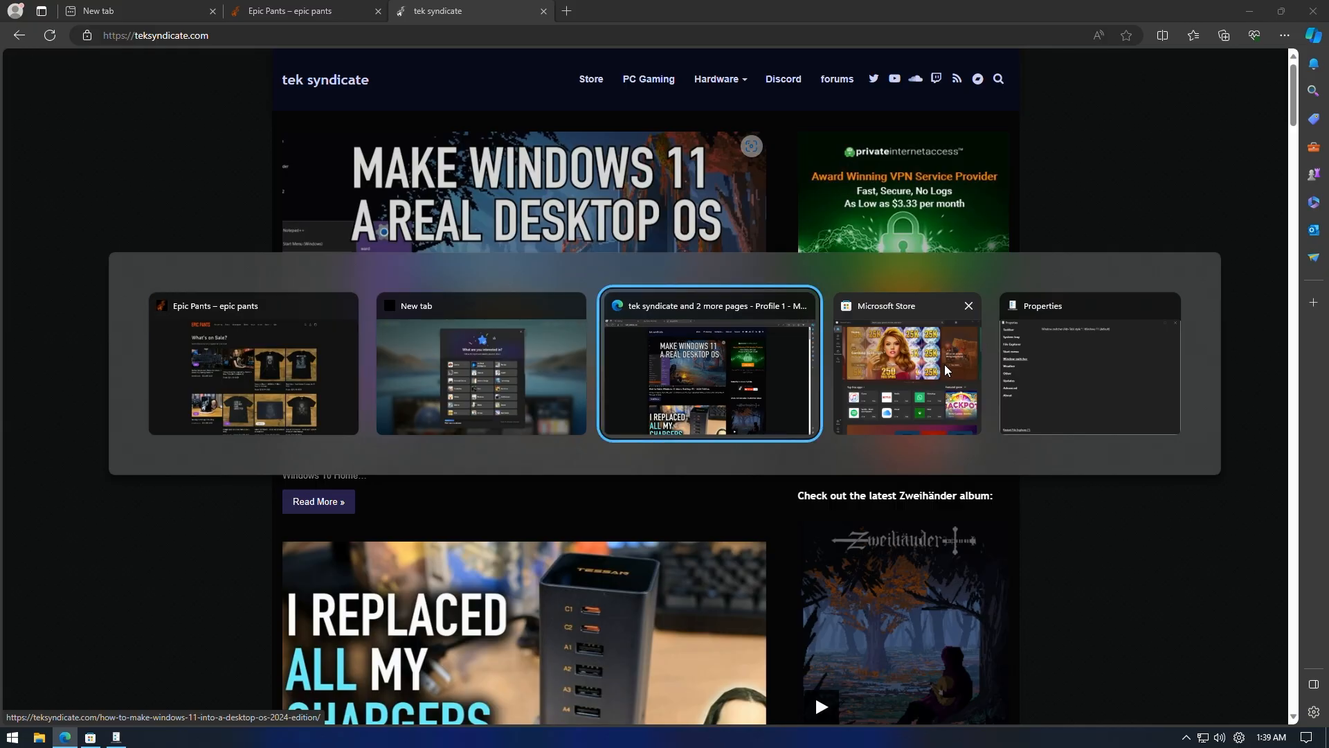
key("shift+Tab")
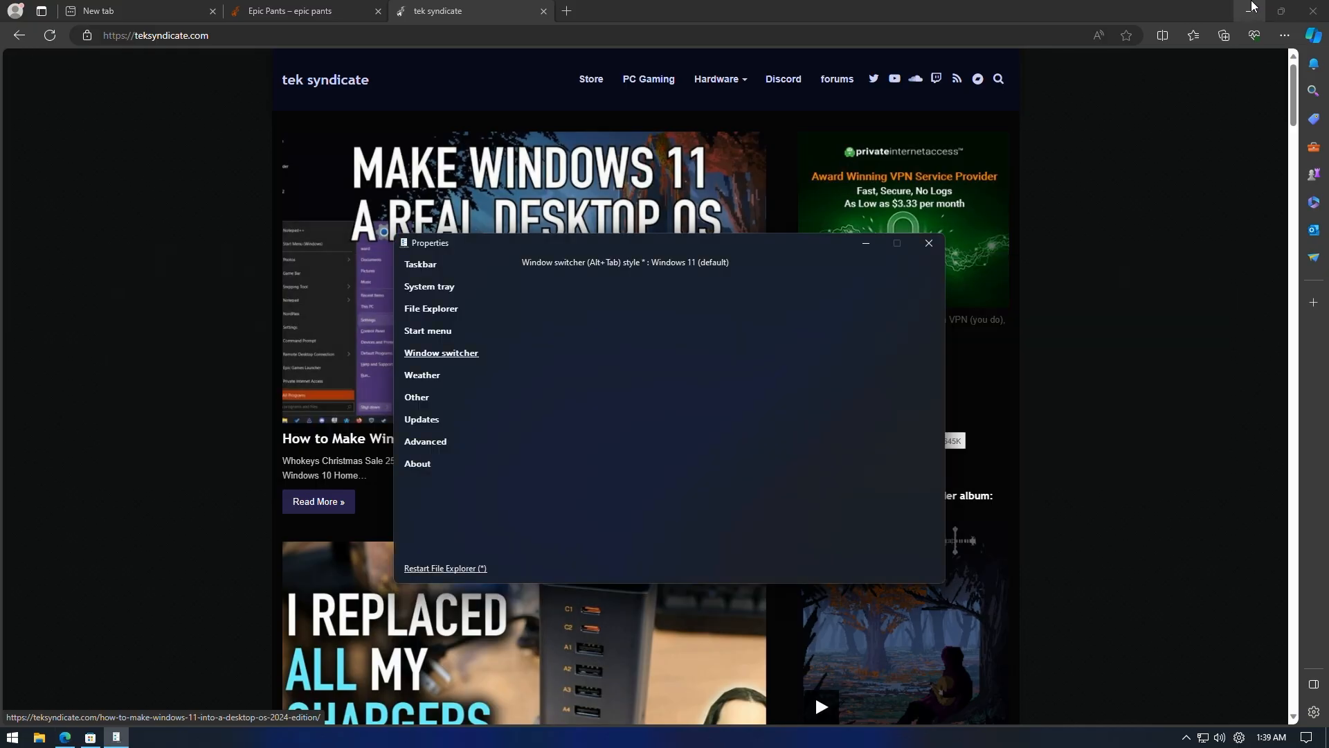
left_click(1251, 6)
left_click(1251, 7)
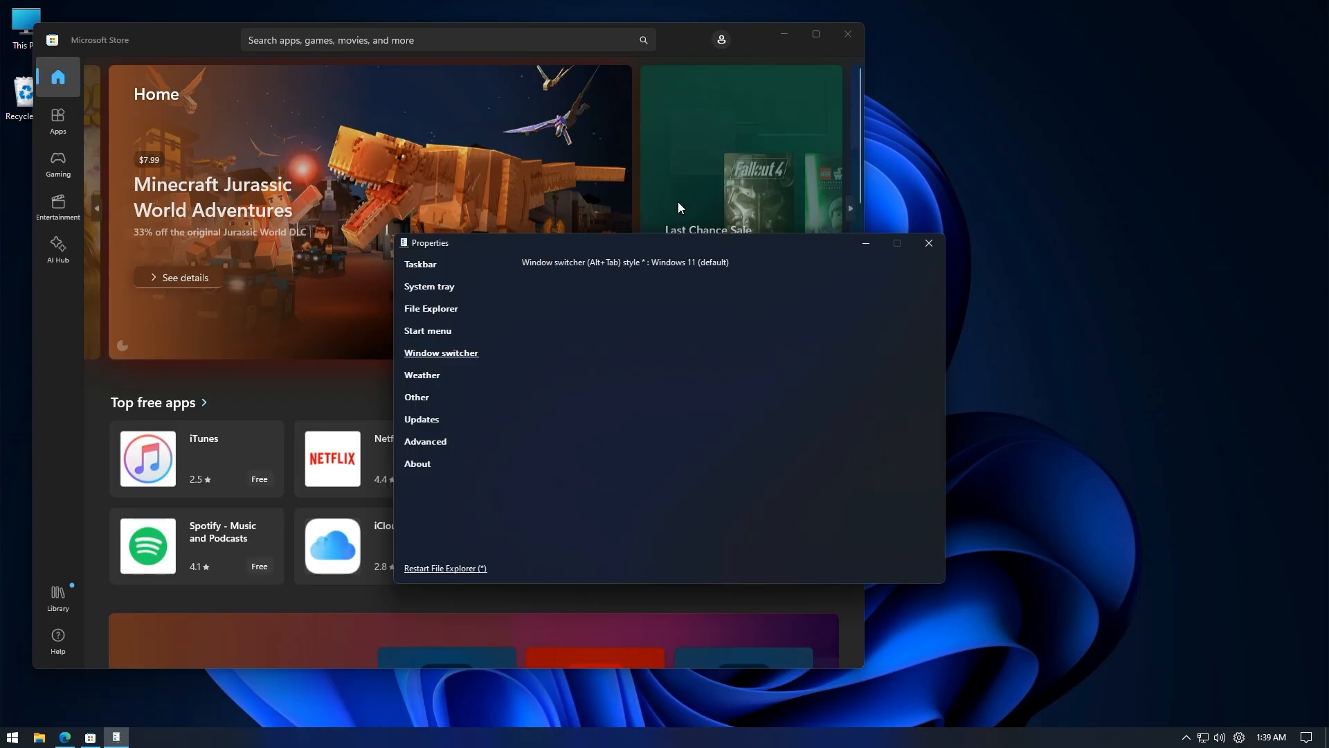
Step: Set the window switcher style to Simple Window Switcher and restart File Explorer to apply it
left_click(649, 264)
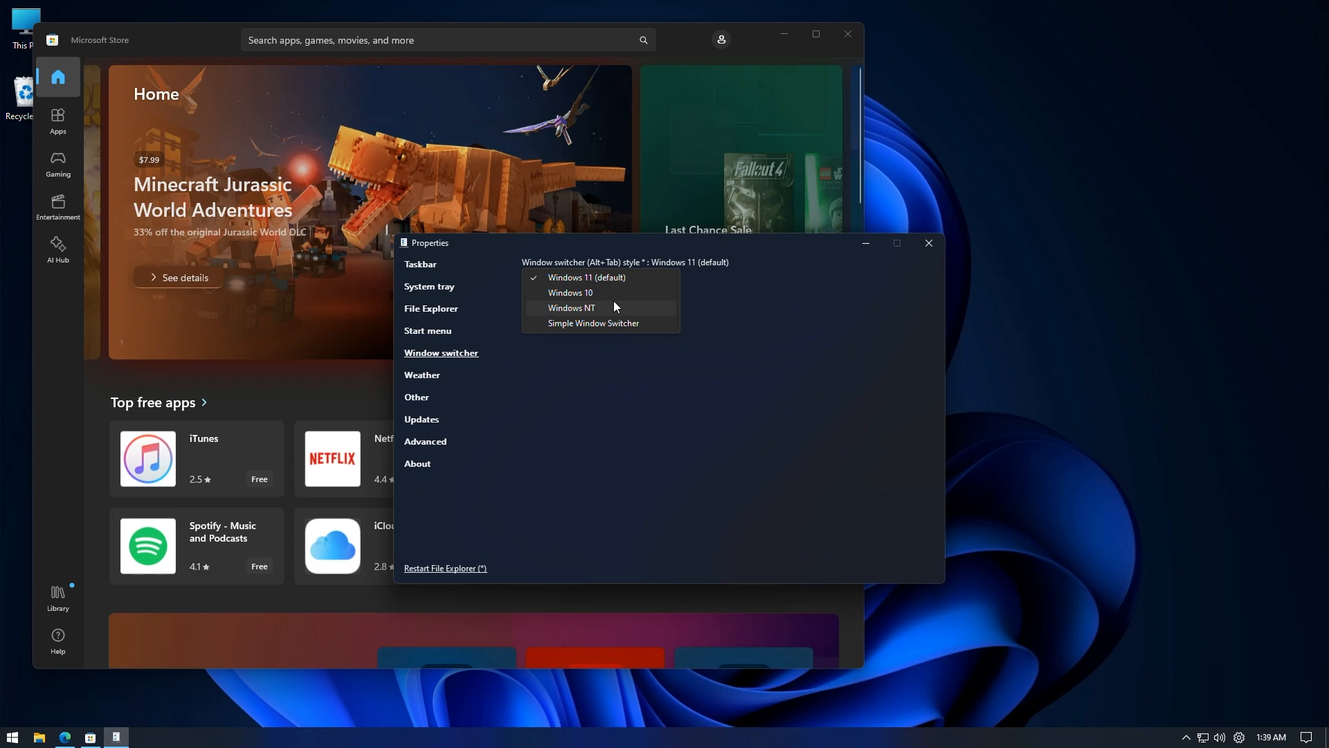
left_click(625, 326)
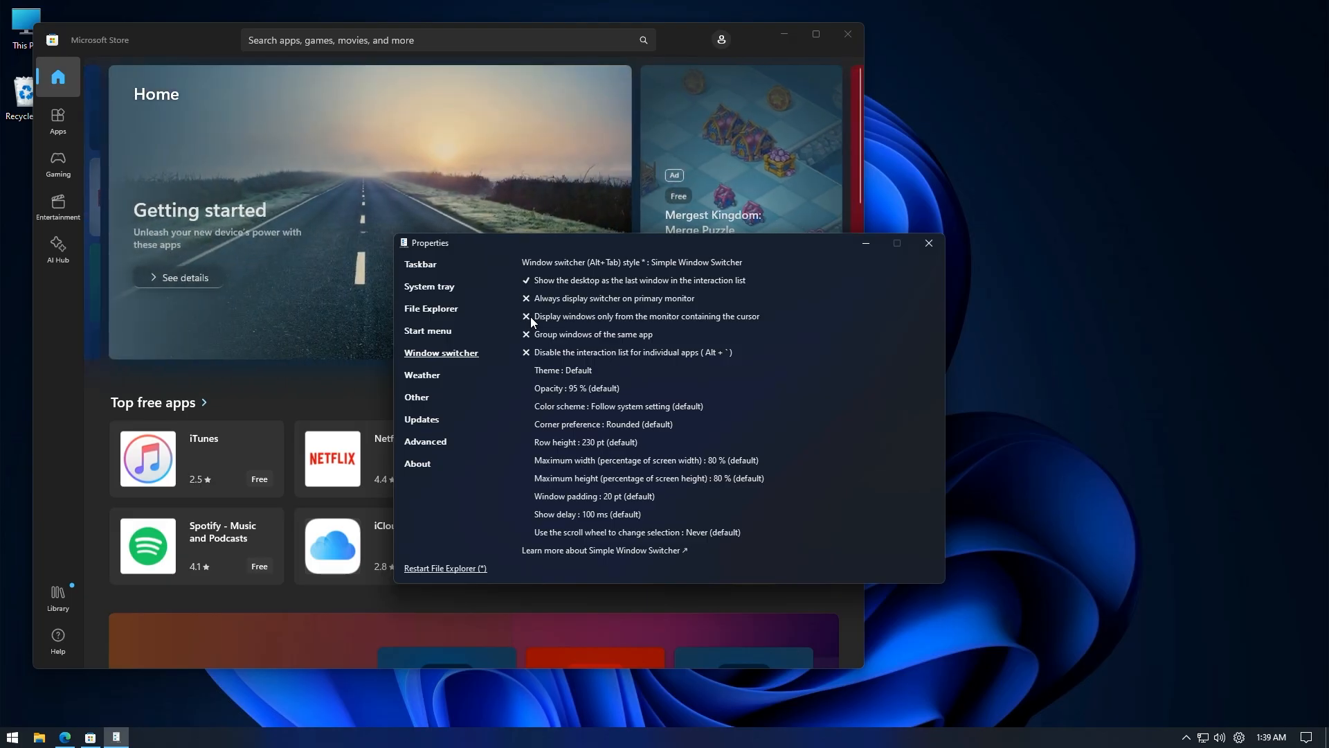
left_click(451, 568)
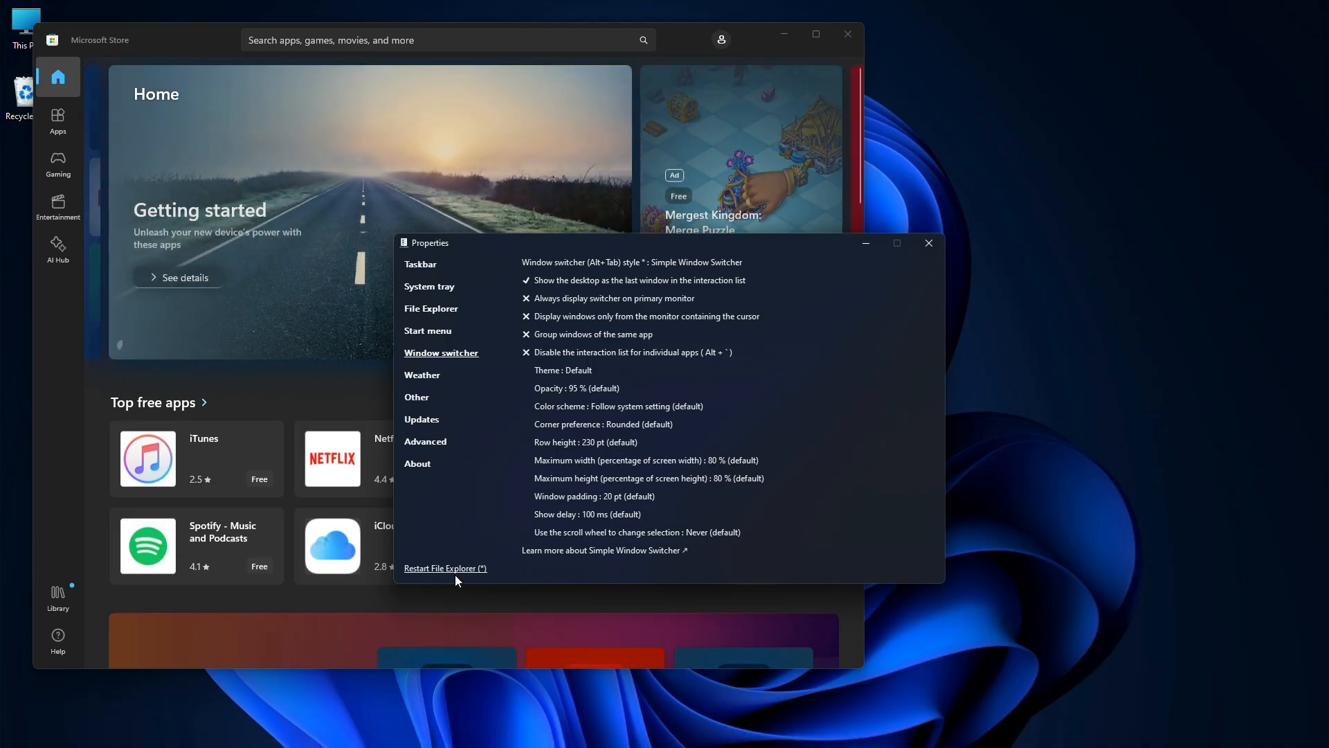
Step: Cycle through the open windows with the Simple Window Switcher and switch to Edge
key("alt+Tab")
key("alt+Tab")
key("alt+Tab")
key("alt+Tab")
key("alt+Tab")
key("alt+Tab")
key("alt+Tab")
key("alt+Tab")
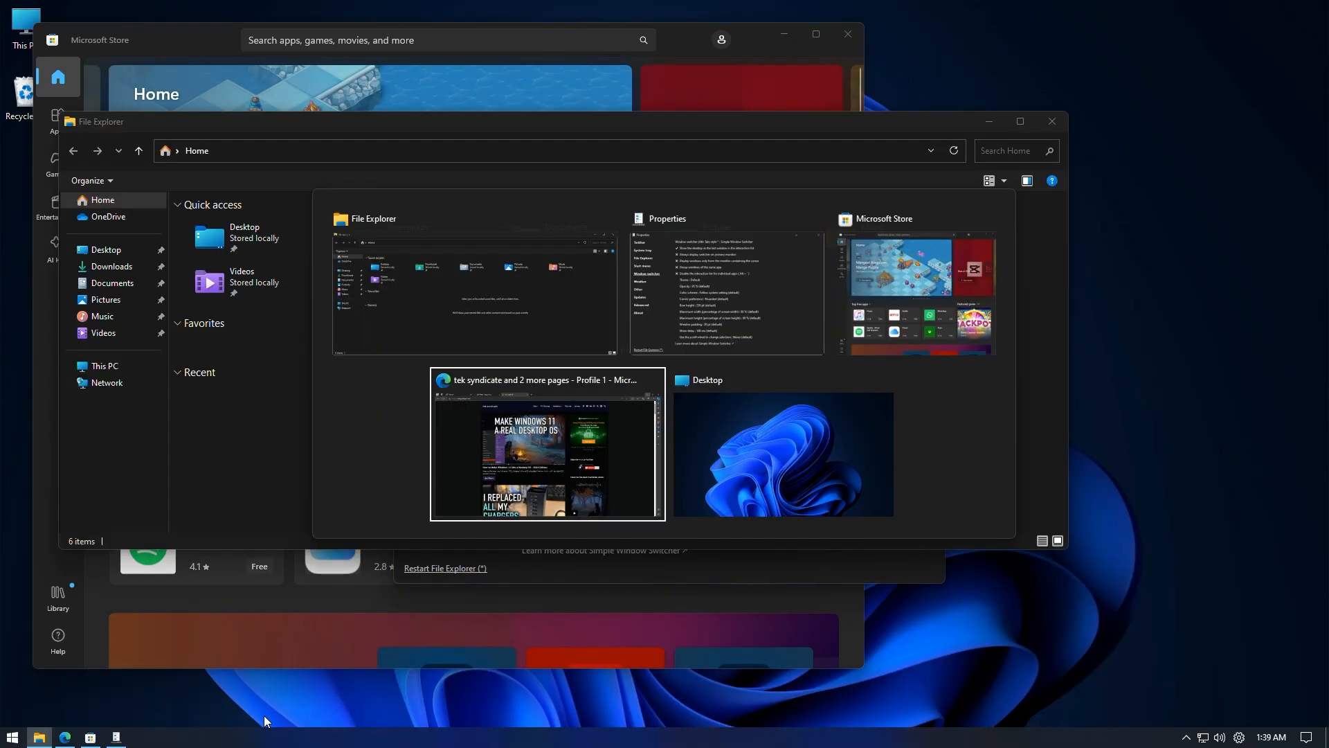
key("alt+Tab")
key("alt+Tab")
key("alt+Tab")
key("alt+Tab")
key("alt+Tab")
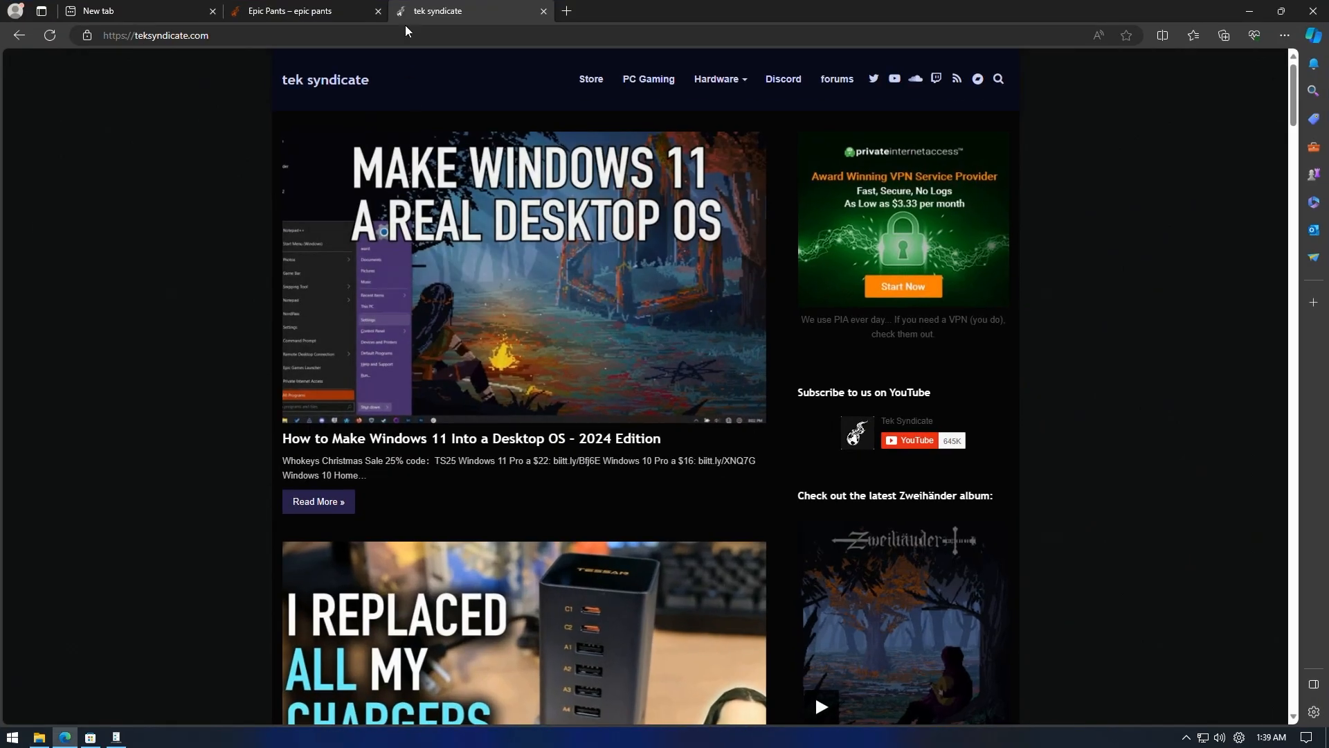
Step: Look through the open Edge tabs, including New tab and Epic Pants, then minimize the browser
left_click(304, 10)
left_click(138, 10)
left_click(238, 7)
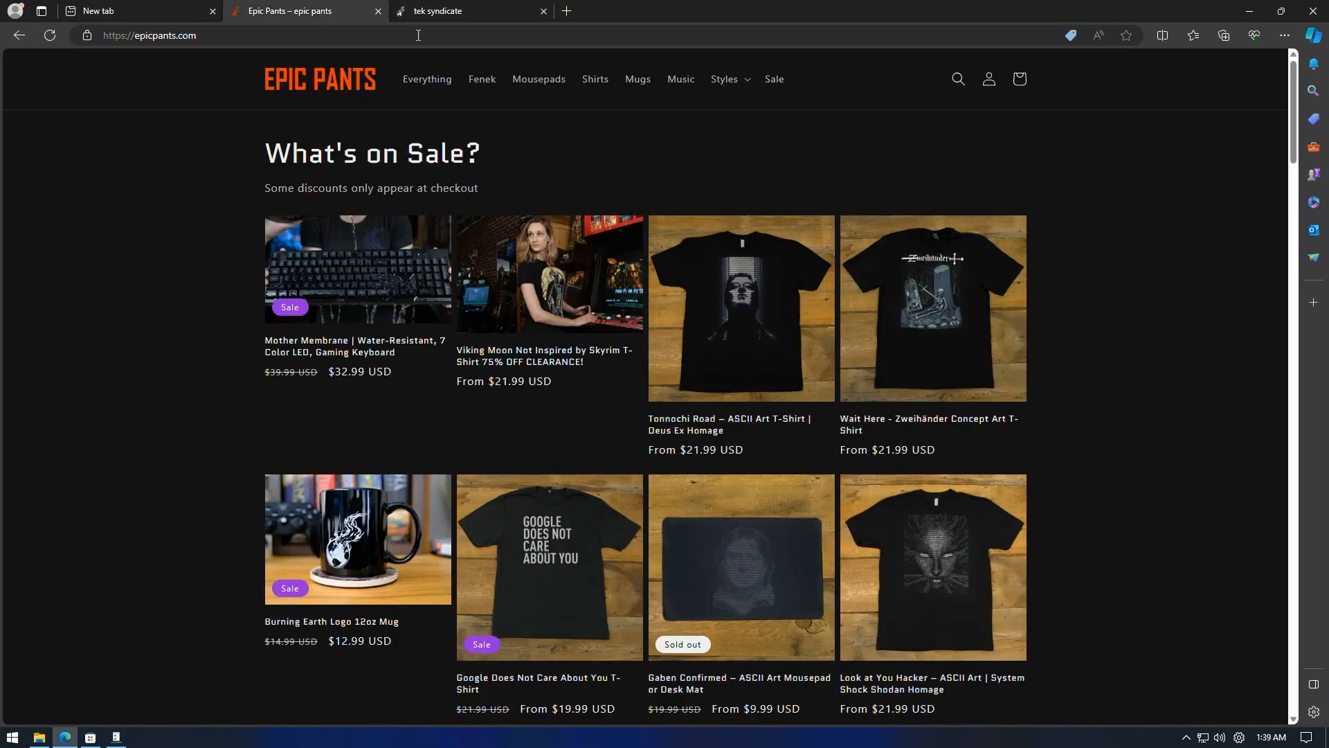
left_click(1250, 11)
Step: Switch between the remaining windows with the Simple Window Switcher and bring File Explorer to the front
key("alt+Tab")
key("alt+Tab")
key("alt+Tab")
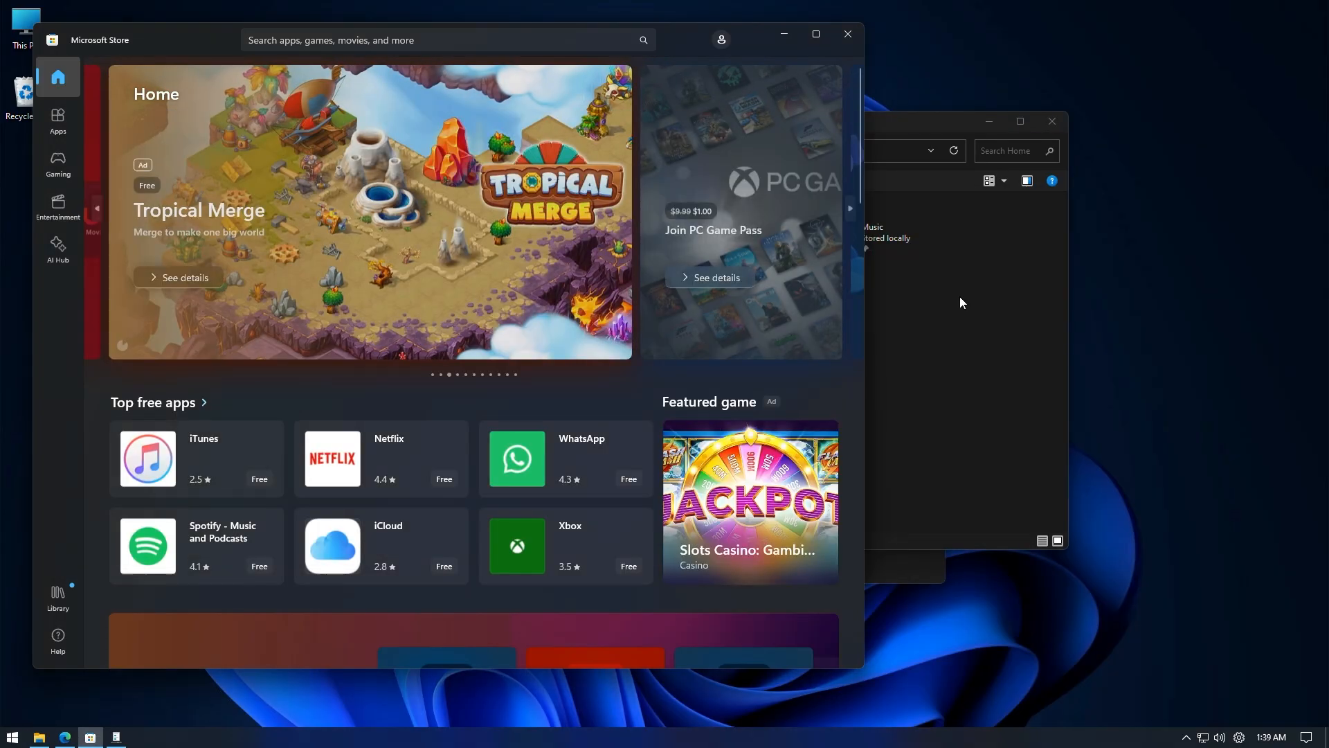
left_click(1021, 378)
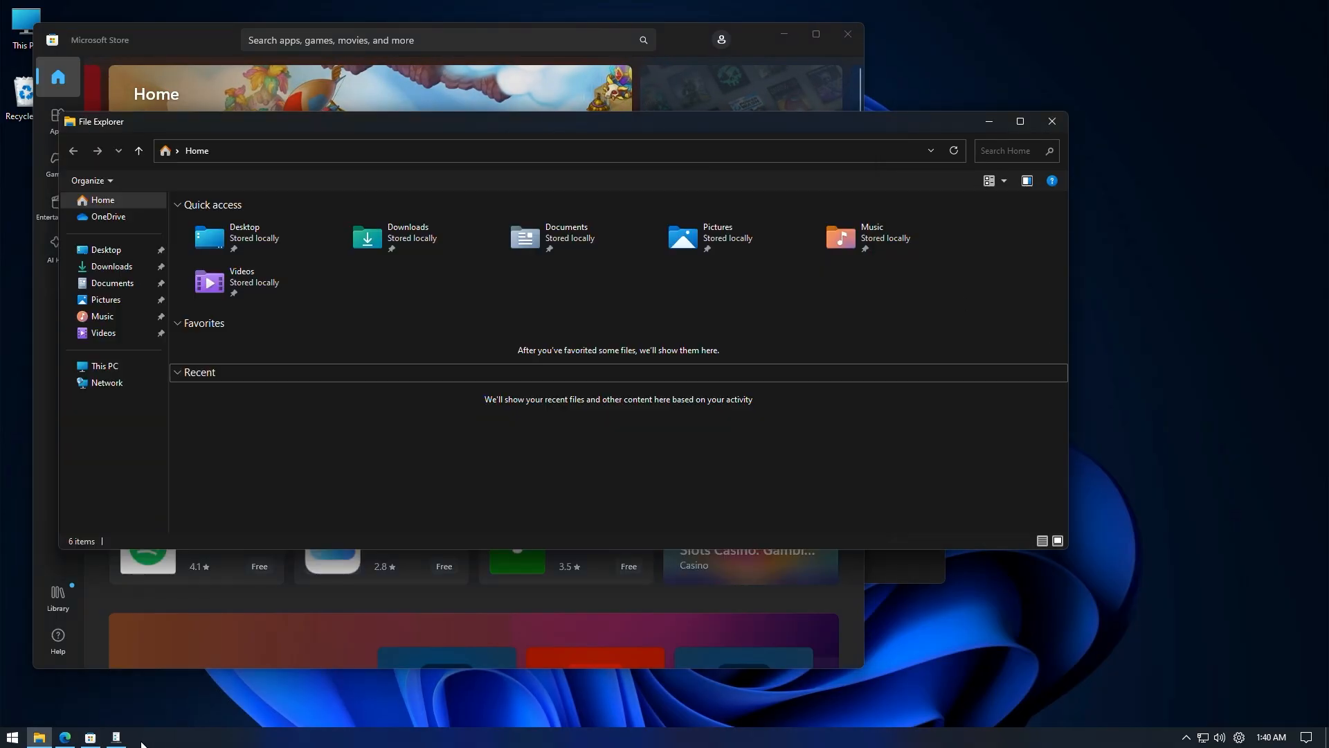
Step: Set the window switcher style to Windows NT in Properties and restart File Explorer to apply it
left_click(117, 737)
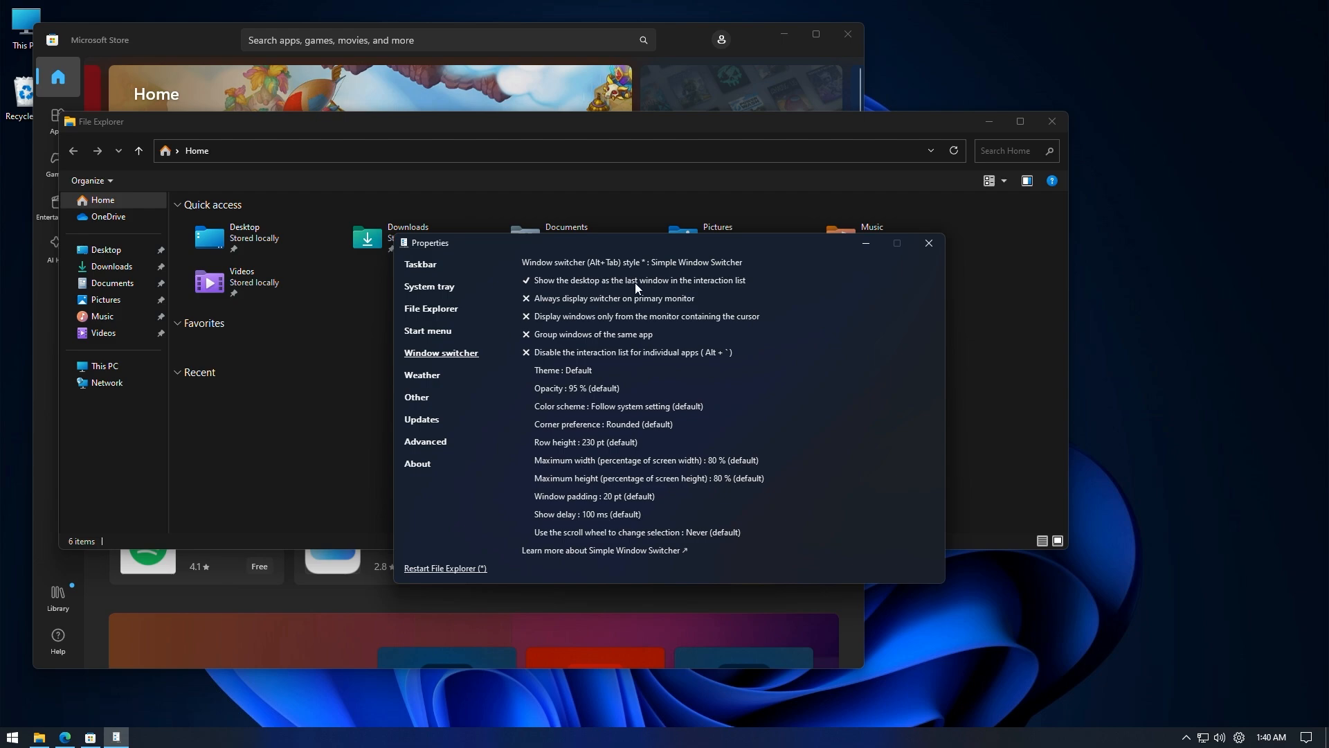
left_click(675, 263)
left_click(613, 308)
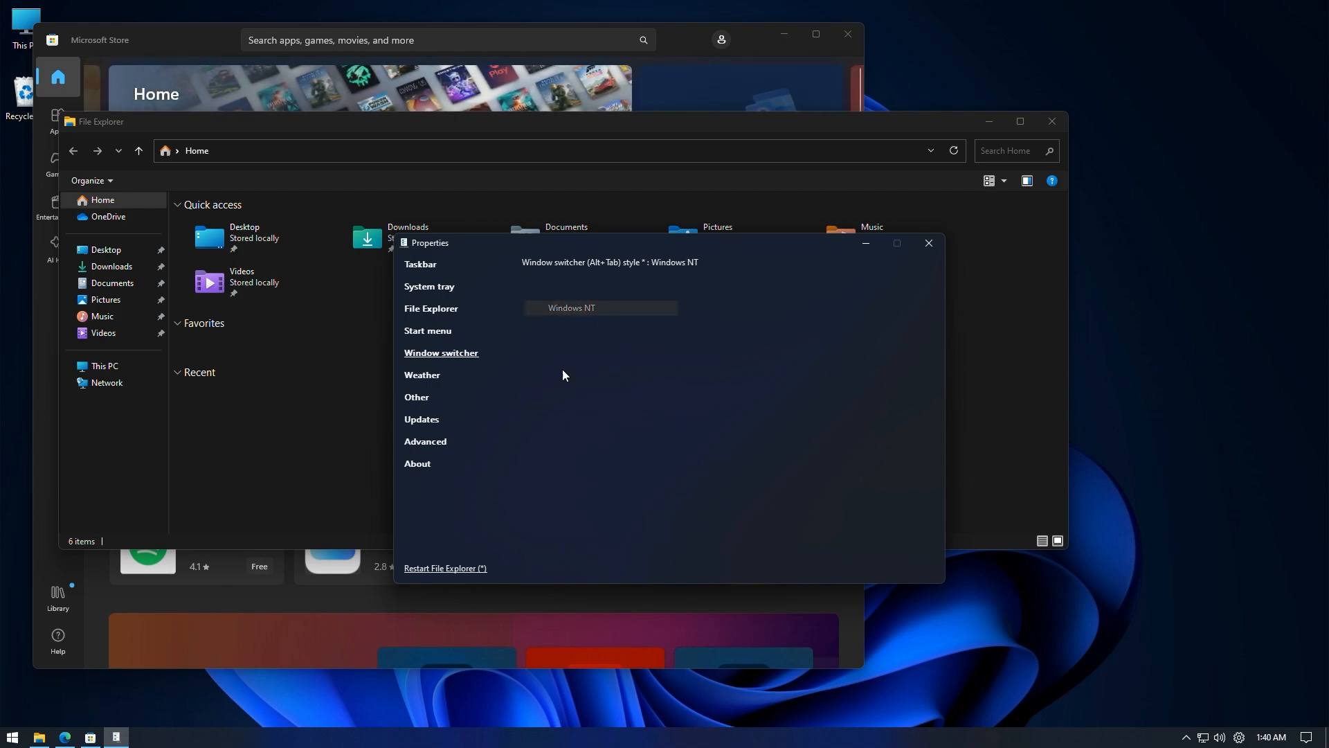
left_click(470, 568)
Step: Cycle repeatedly through the open windows to examine the Windows NT switcher, then close File Explorer
key("alt+Tab")
key("alt+Tab")
key("alt+Tab")
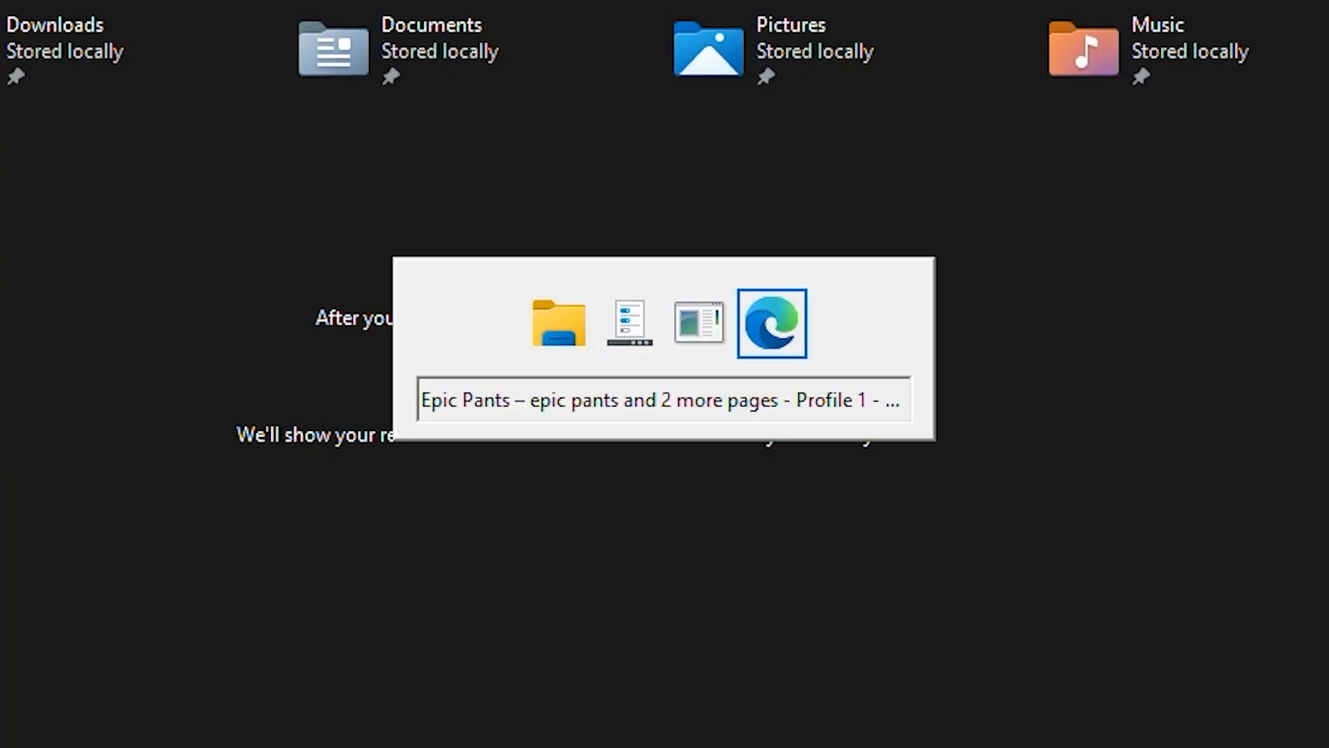
key("alt+Tab")
key("alt+Tab")
key("alt+Tab")
key("alt+Tab")
key("alt+Tab")
key("alt+Tab")
key("alt+Tab")
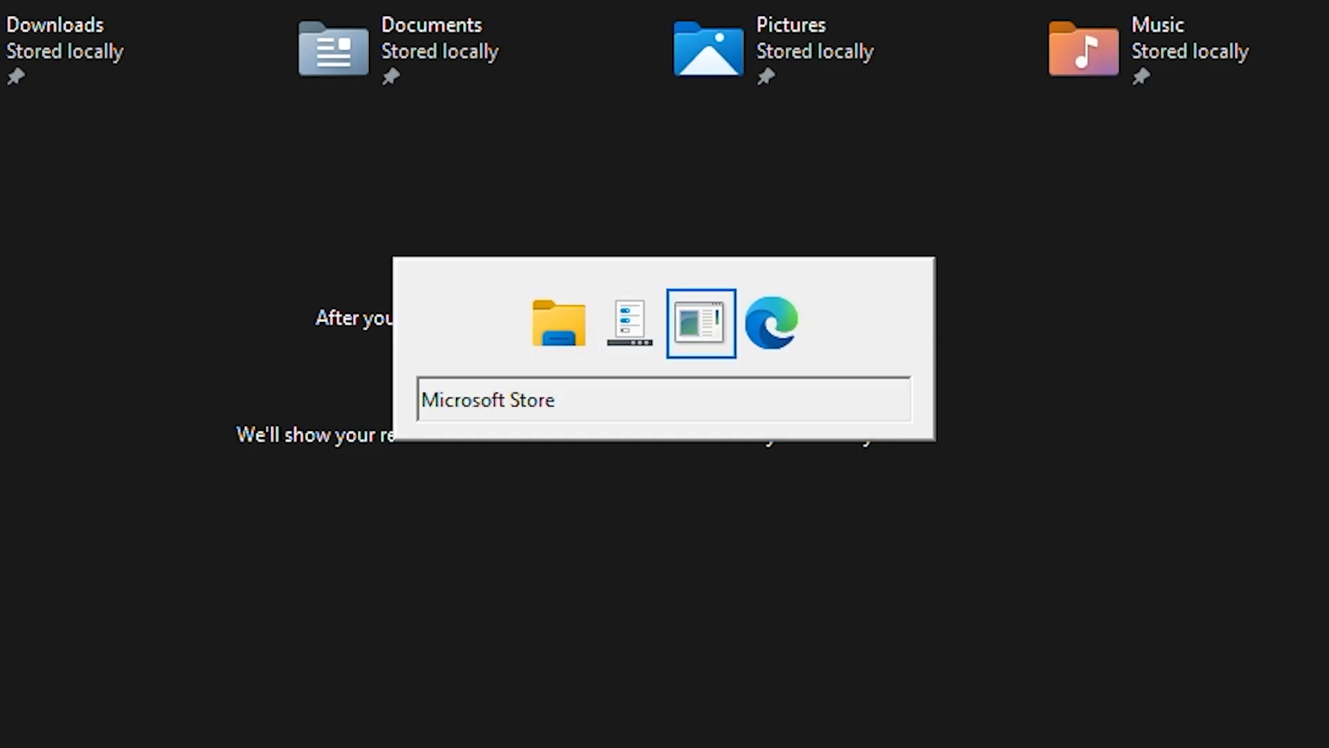
key("alt+Tab")
key("alt+Tab")
key("alt+Tab")
key("alt+Tab")
key("alt+Tab")
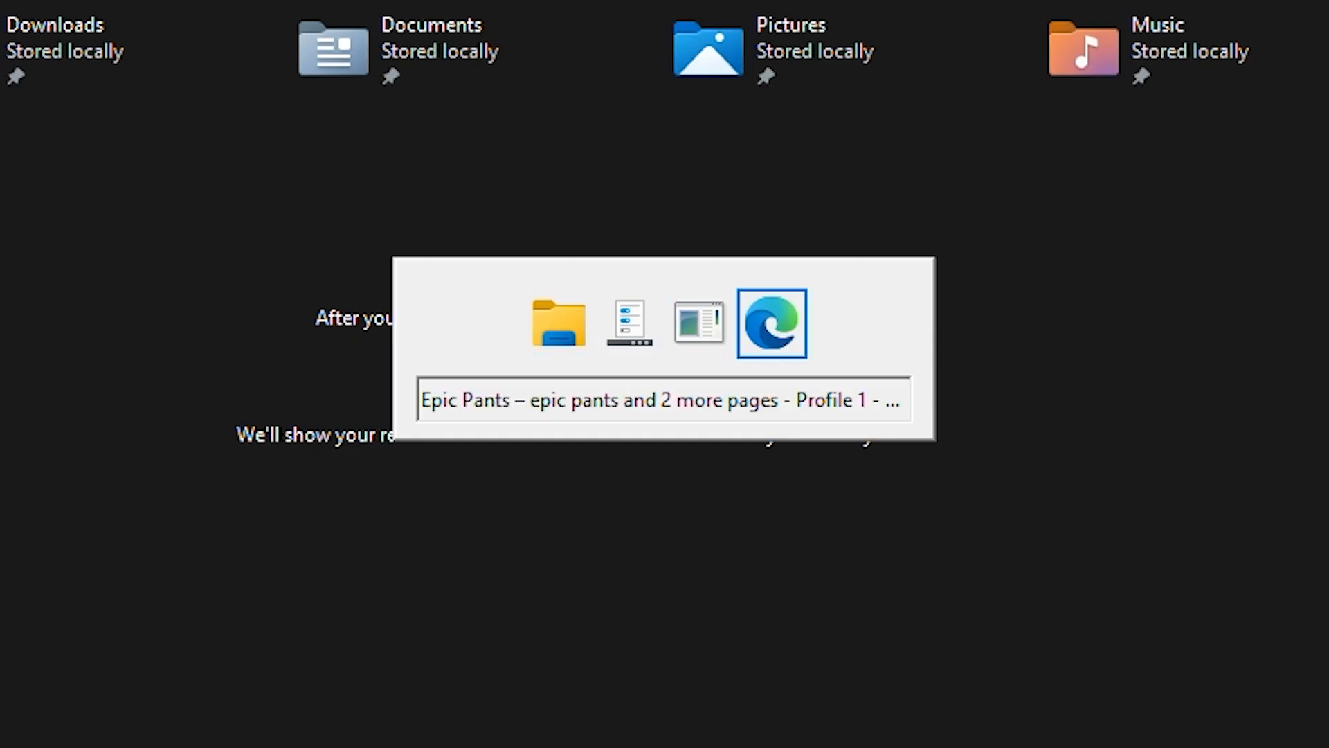
key("alt+Tab")
key("alt+Tab")
key("alt+Tab")
key("alt+Tab")
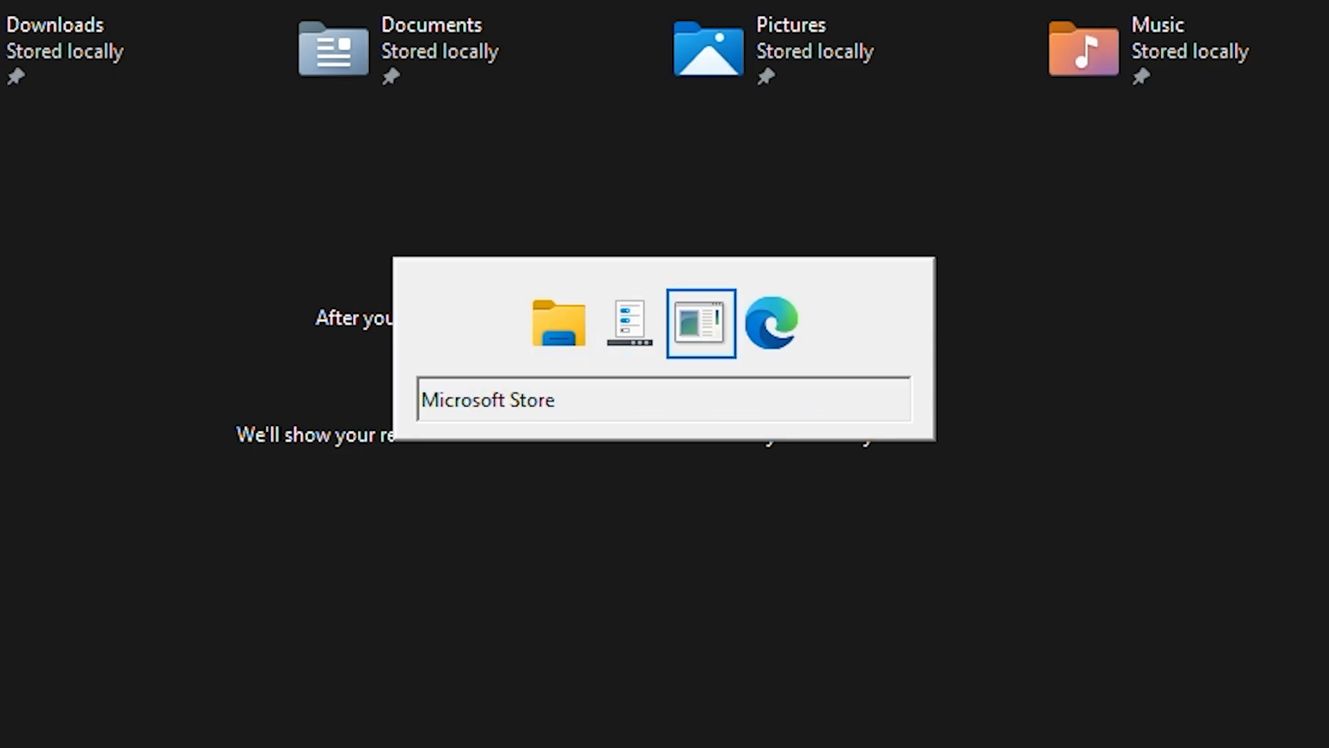
key("alt+Tab")
key("alt+Tab")
key("alt+Tab")
key("alt+Tab")
key("alt+Tab")
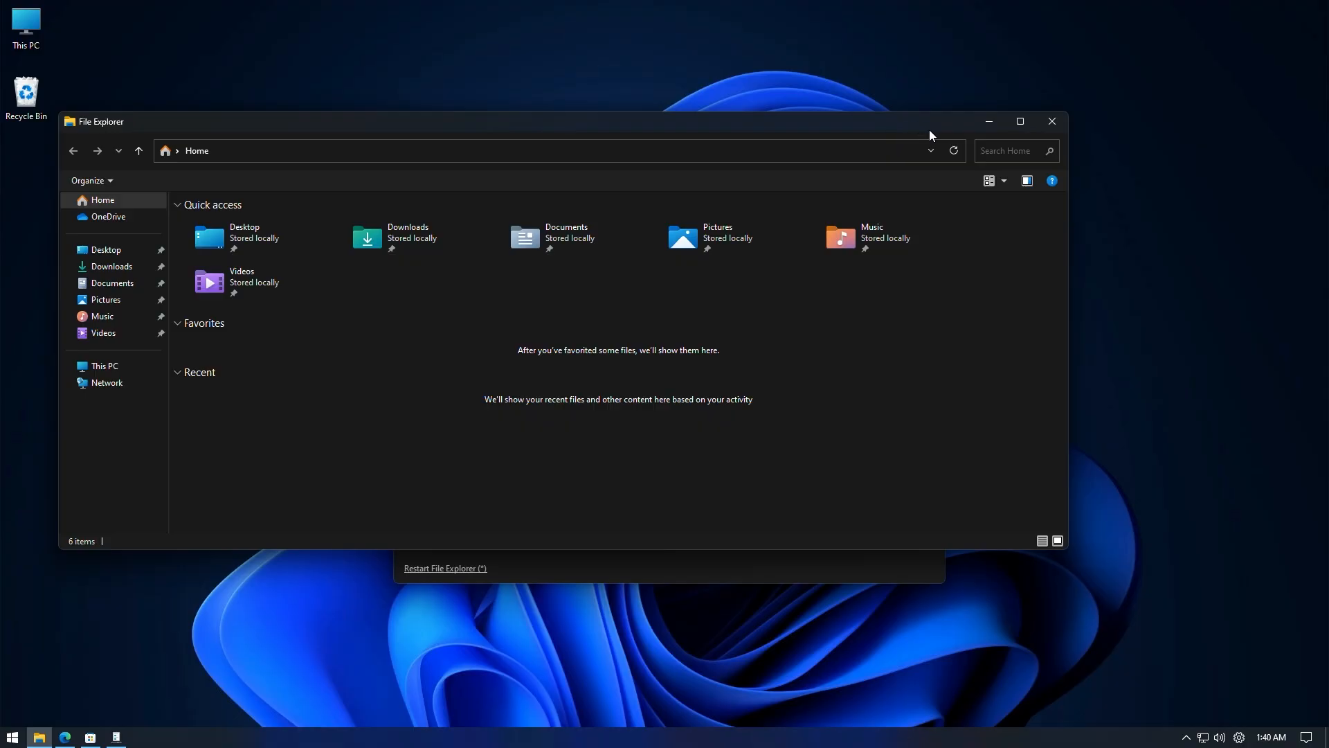
left_click(1064, 121)
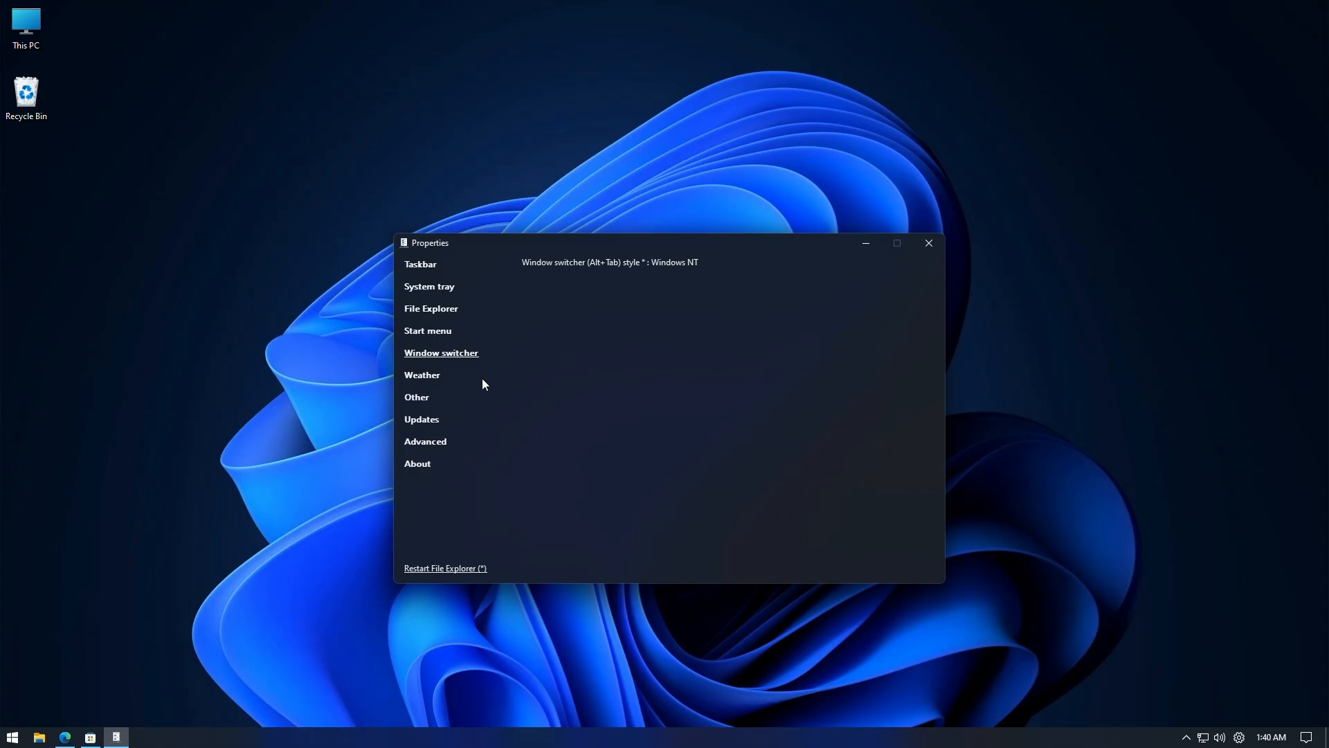
Step: After checking the Weather options, disable rounded corners for application windows in the Other settings, allow the system change and restart File Explorer
left_click(424, 377)
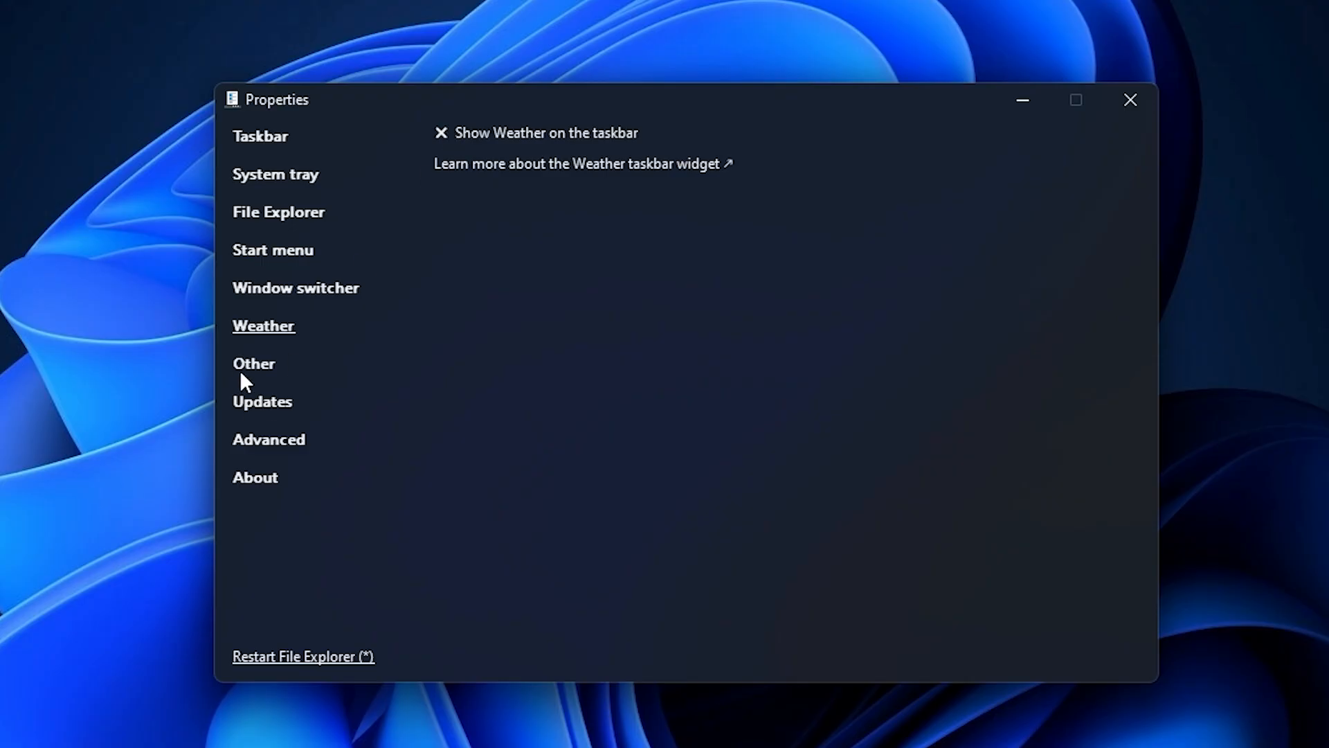
left_click(253, 367)
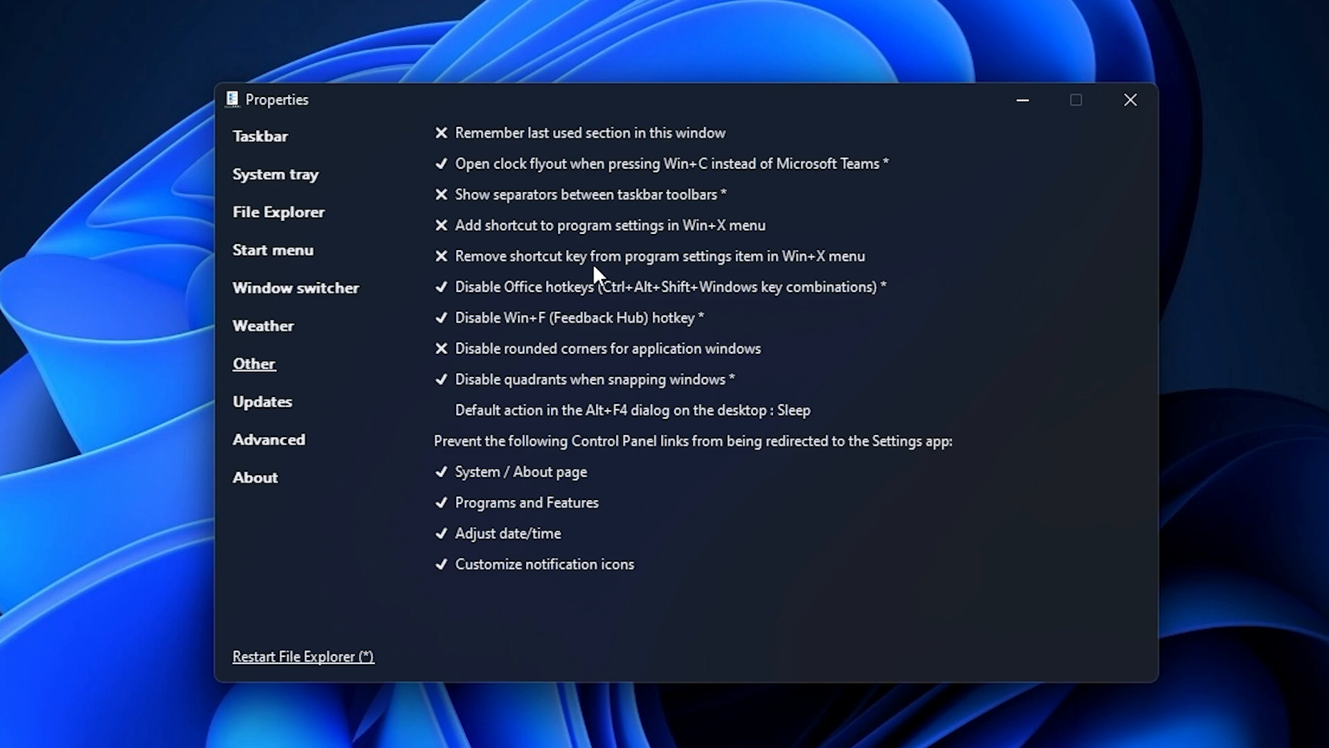
left_click(442, 347)
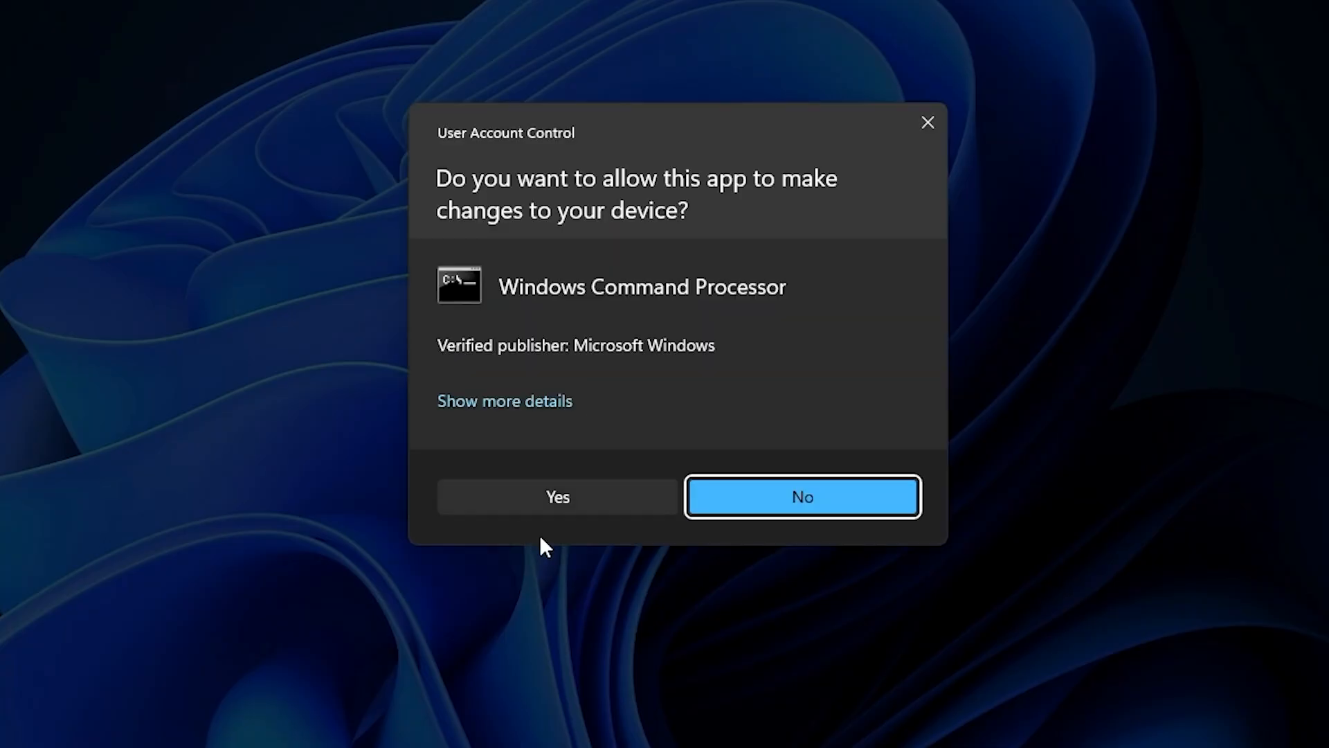
left_click(571, 496)
left_click(290, 662)
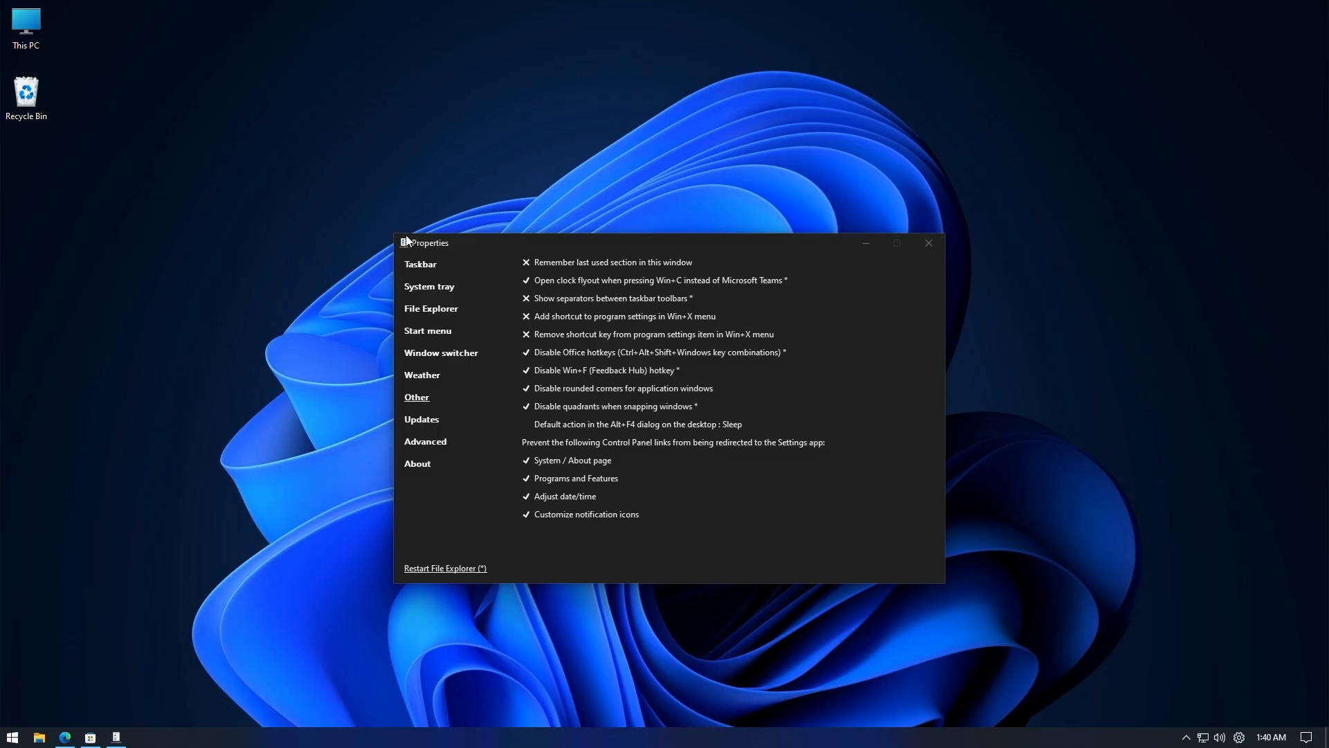
Step: Open File Explorer, shrink its window and move it around to examine the corners, then return to Properties
key("super+e")
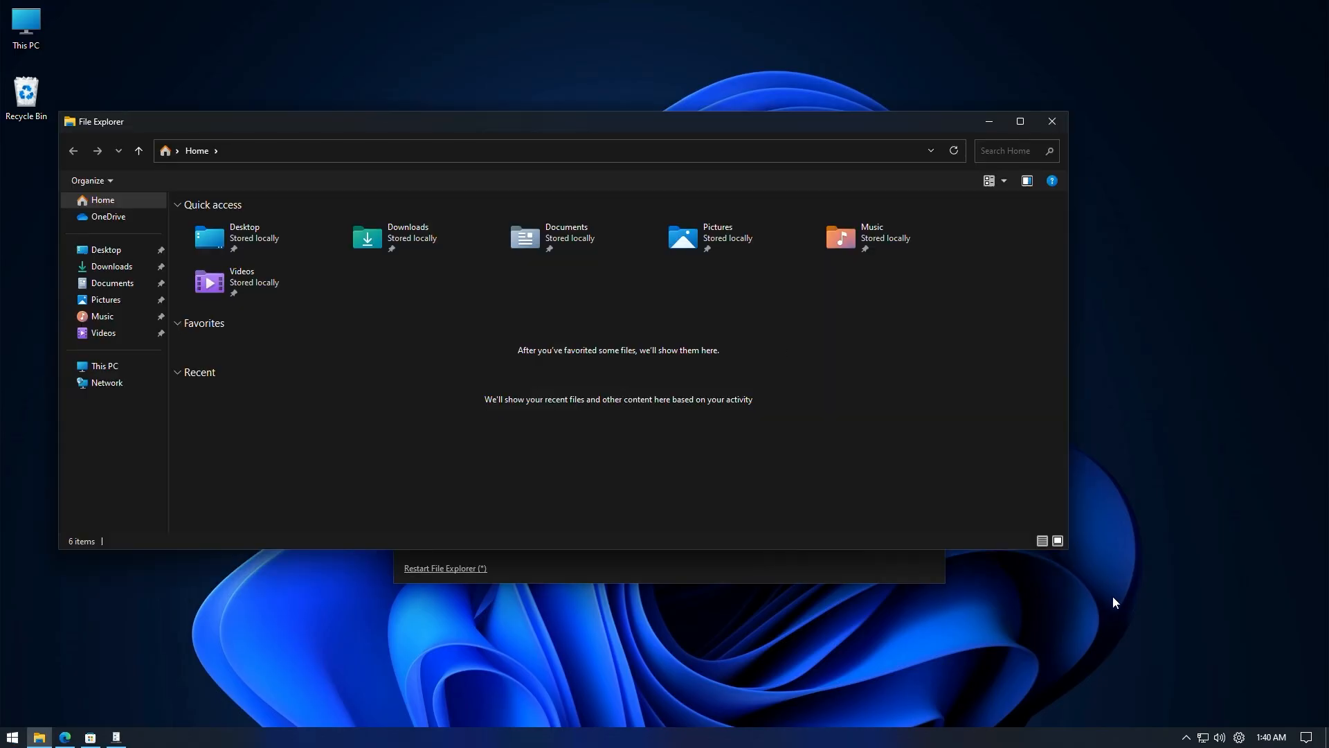
left_click_drag(1058, 550, 497, 617)
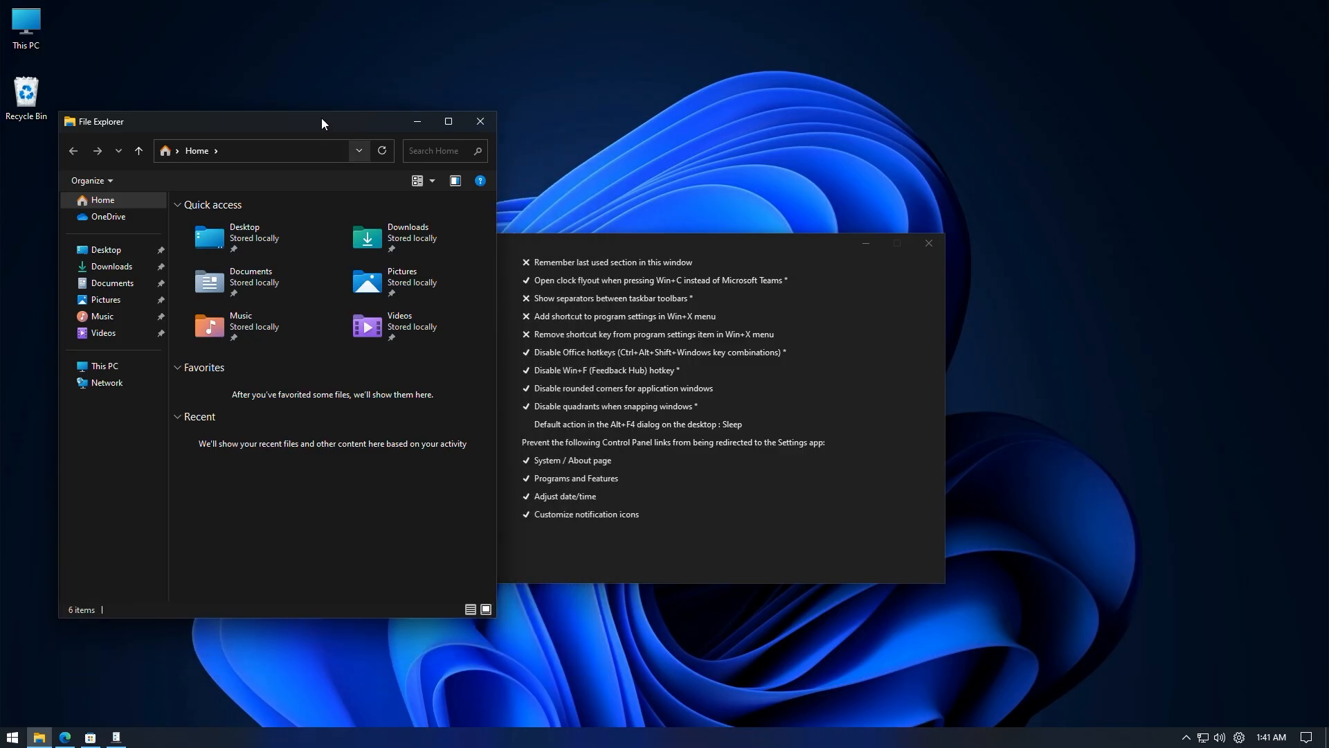
left_click_drag(321, 118, 446, 253)
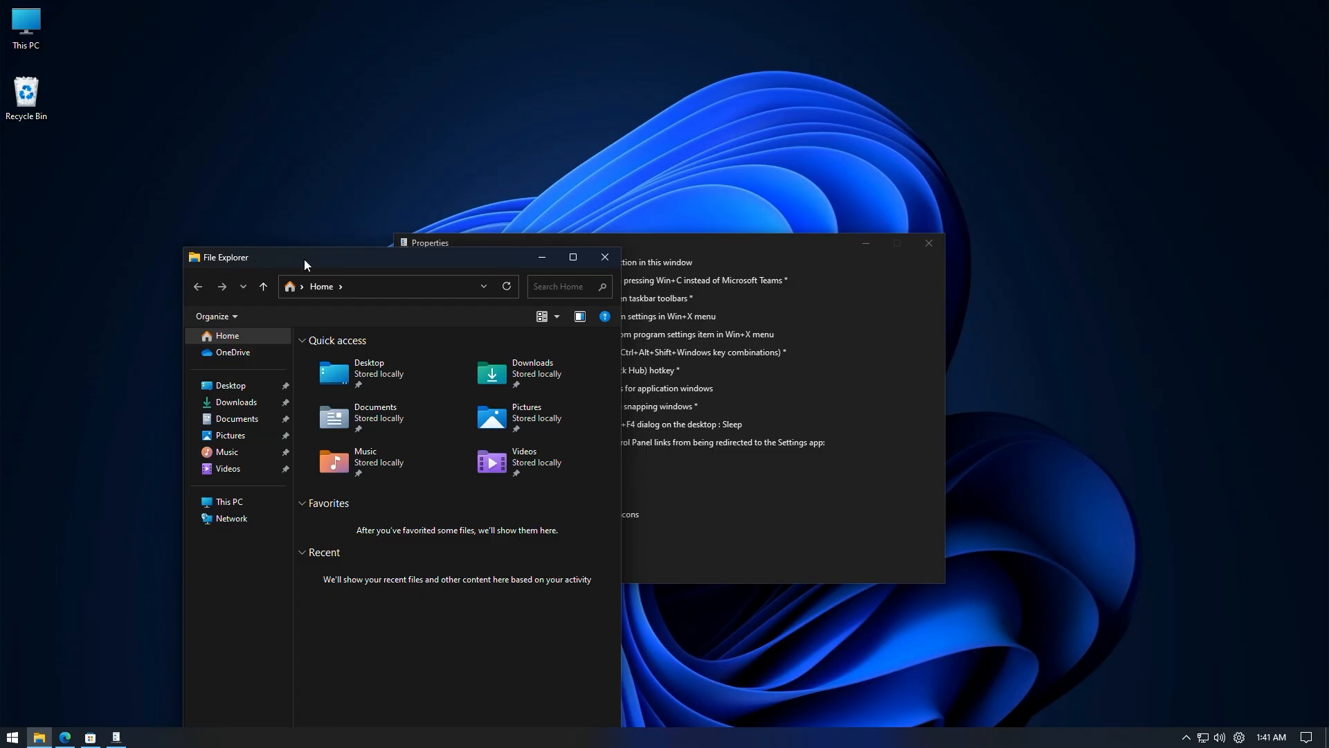
left_click_drag(304, 263, 185, 185)
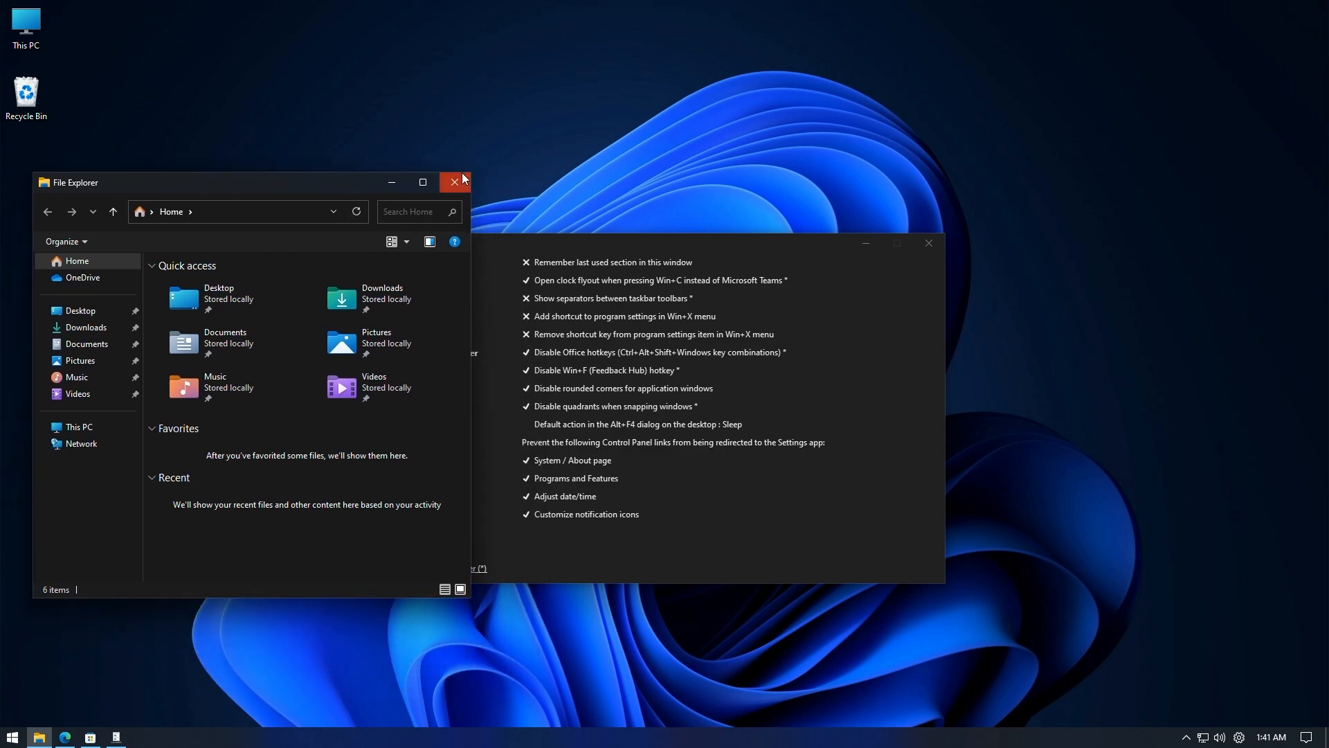
left_click_drag(306, 190, 337, 174)
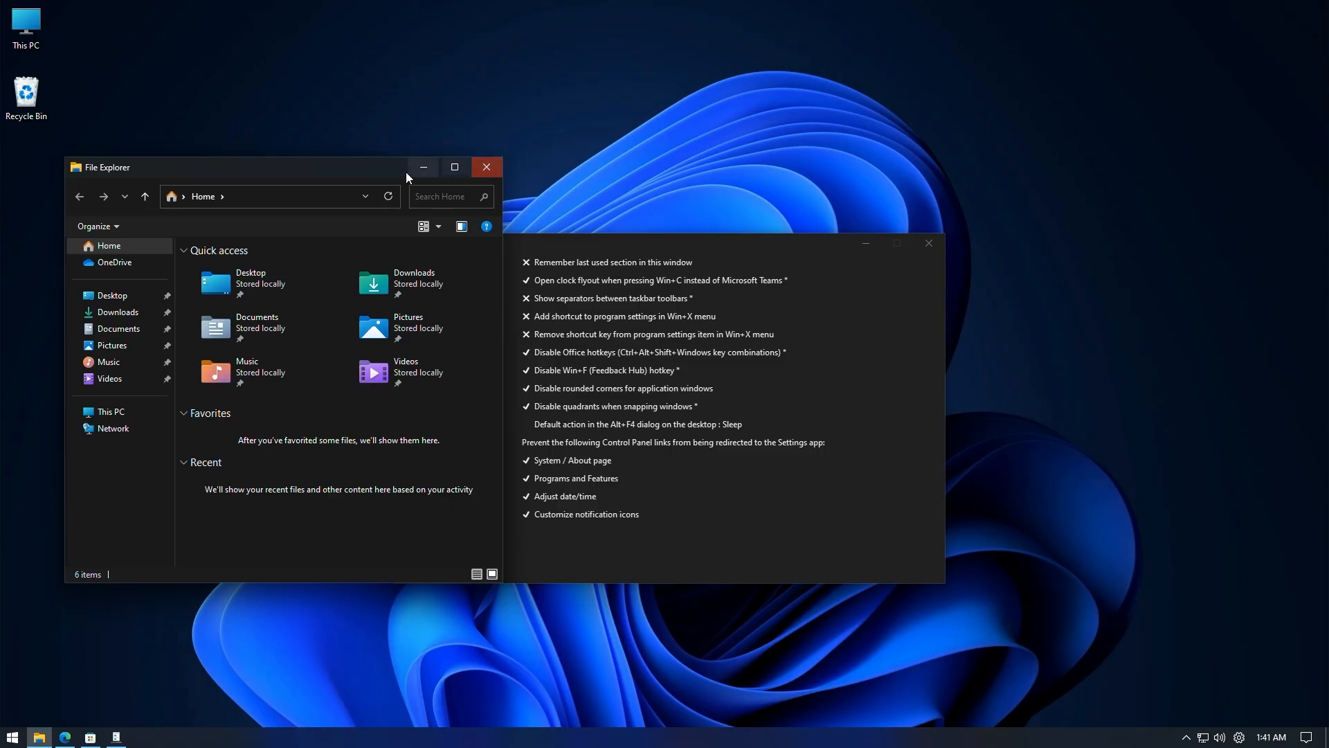
left_click_drag(392, 168, 391, 202)
left_click(561, 244)
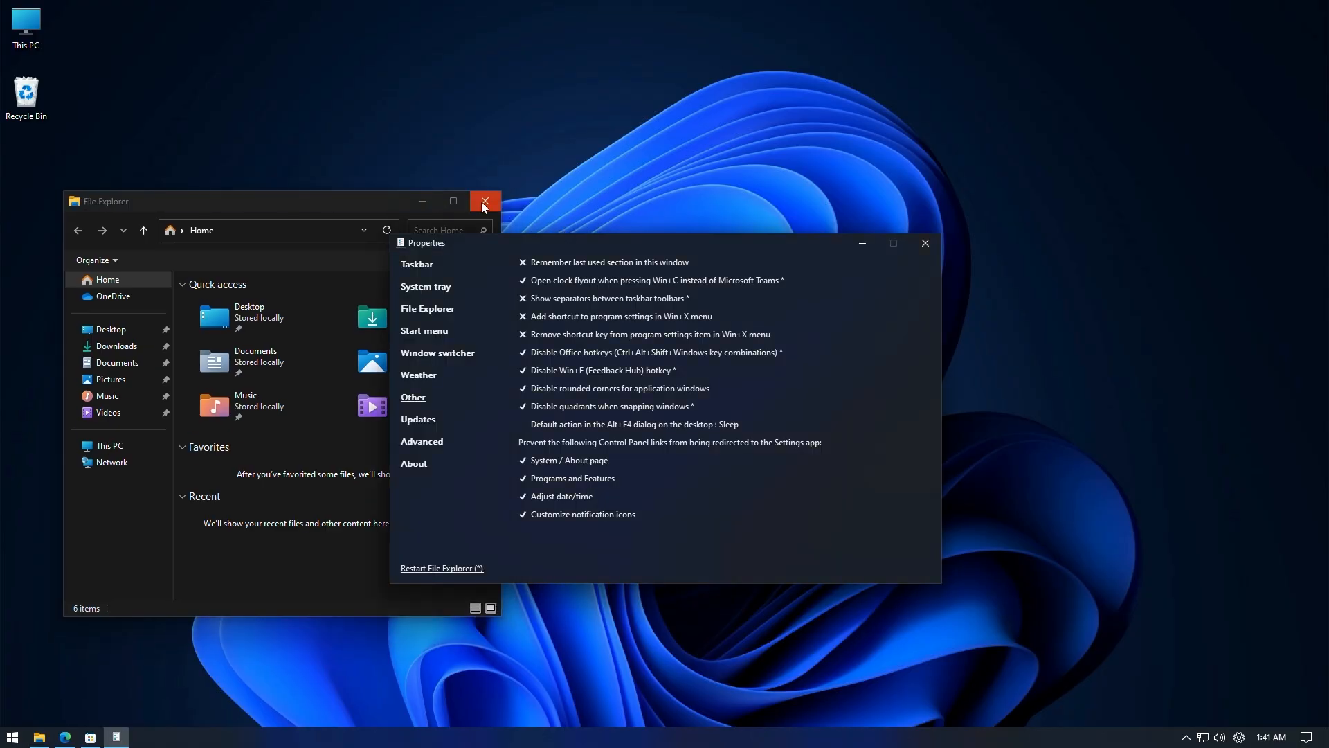
Step: Close File Explorer, search Windows for "system information" and open the System About page to examine it
left_click(484, 201)
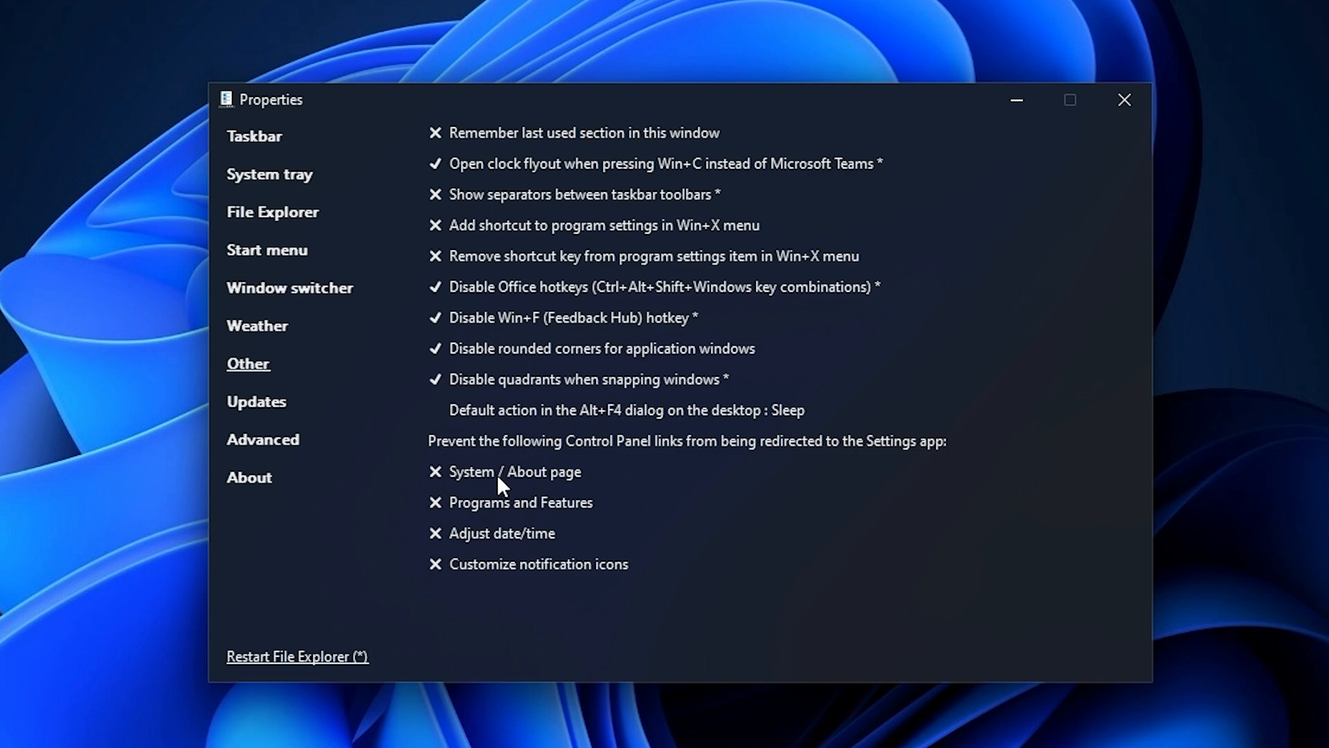
key("super")
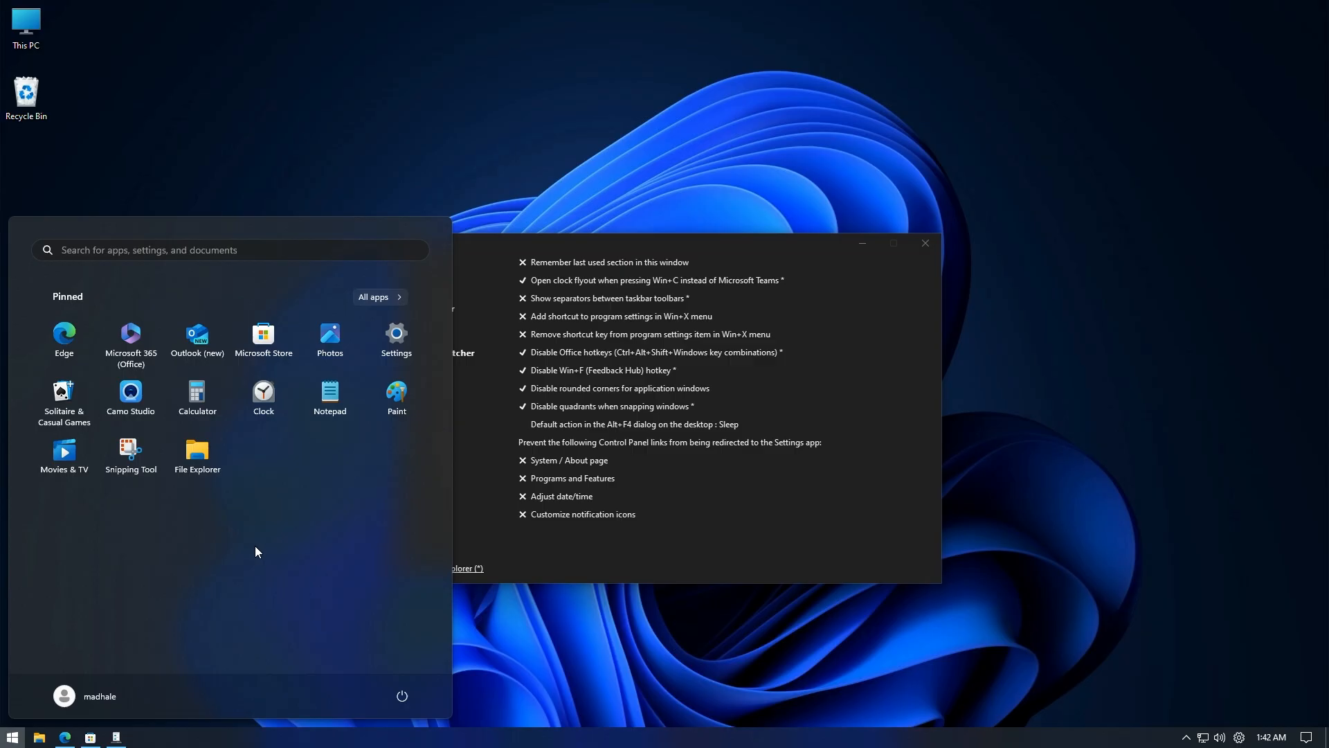
type("system information")
left_click(97, 479)
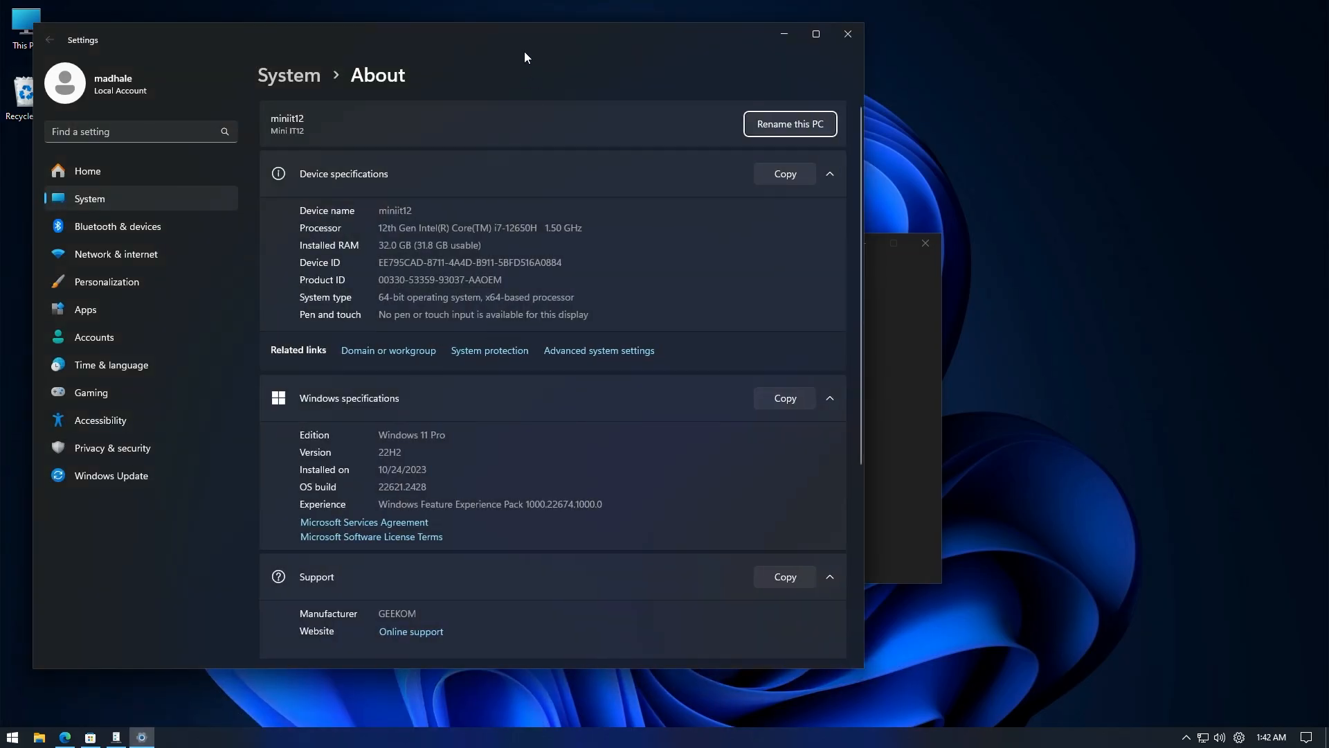
left_click_drag(525, 51, 652, 105)
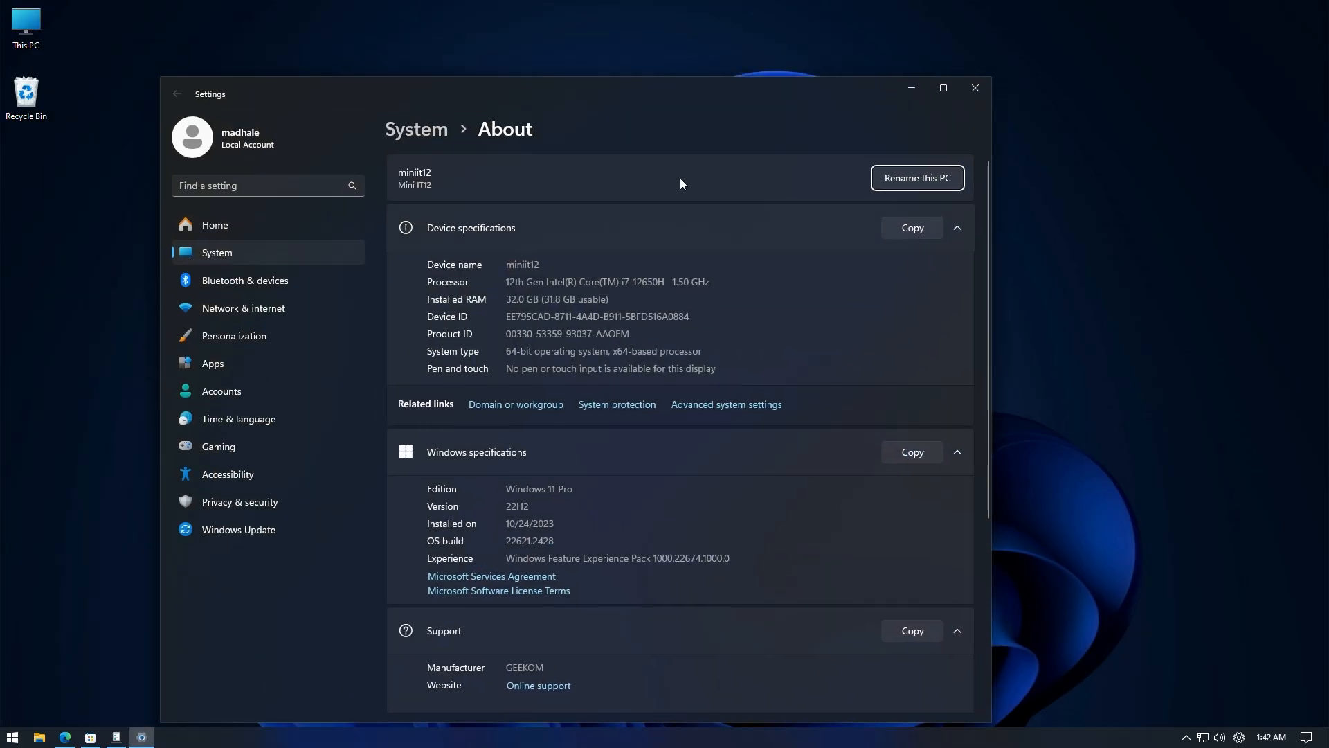
Step: Look through the Bluetooth & devices, Home, System and Display pages in Settings, then close Settings
left_click(208, 258)
left_click(237, 282)
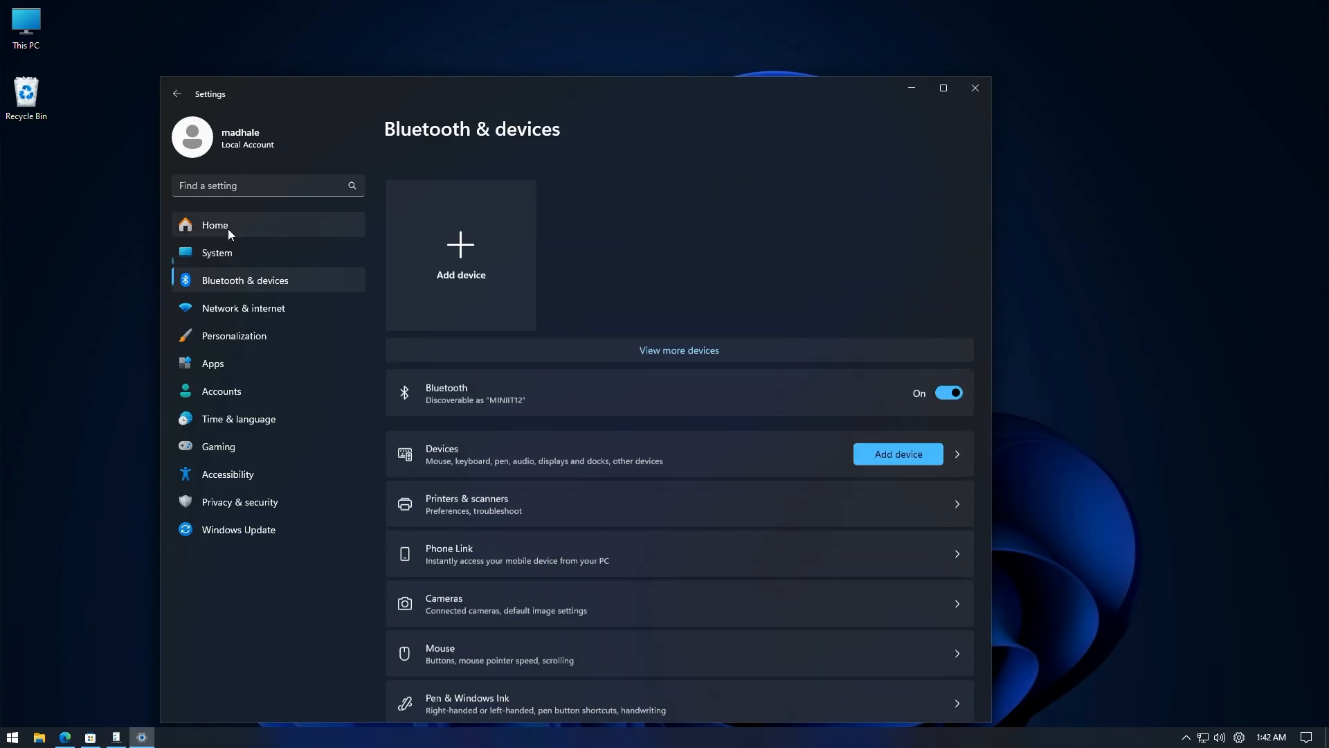
left_click(229, 225)
left_click(226, 252)
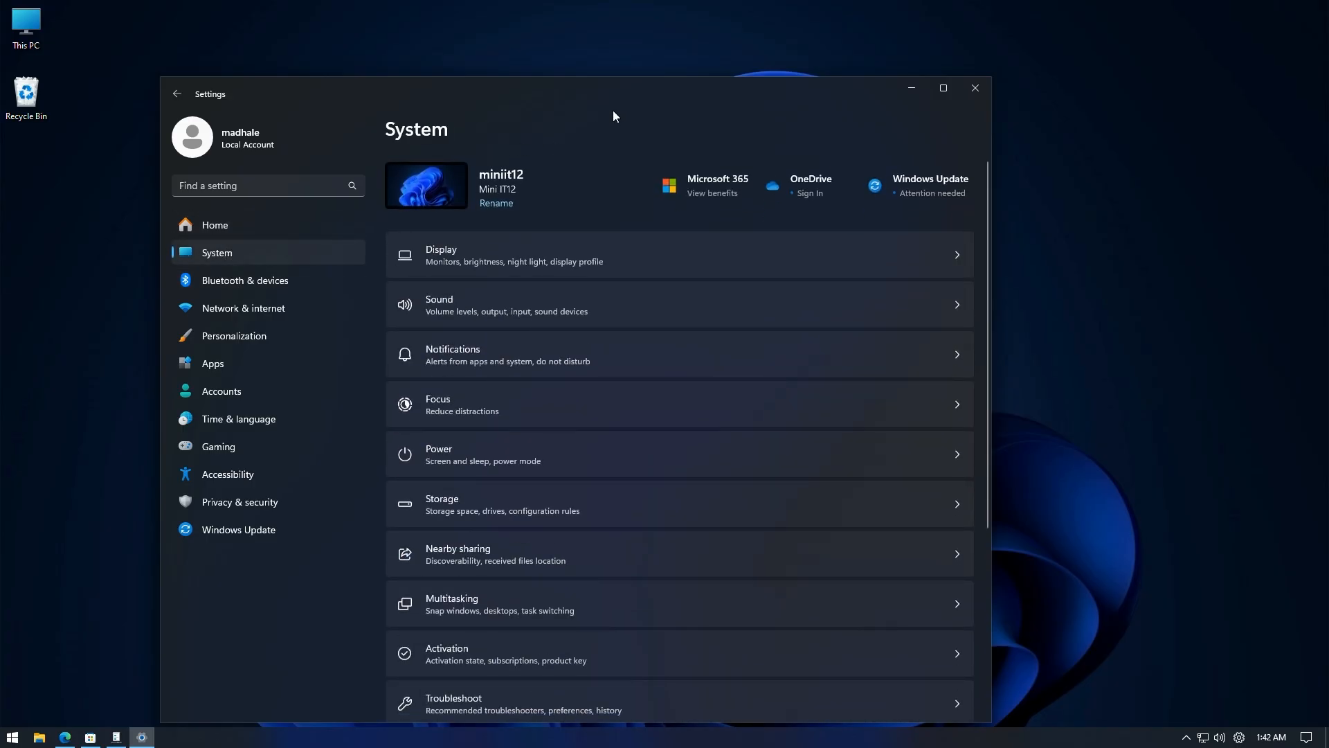
left_click_drag(559, 86, 496, 9)
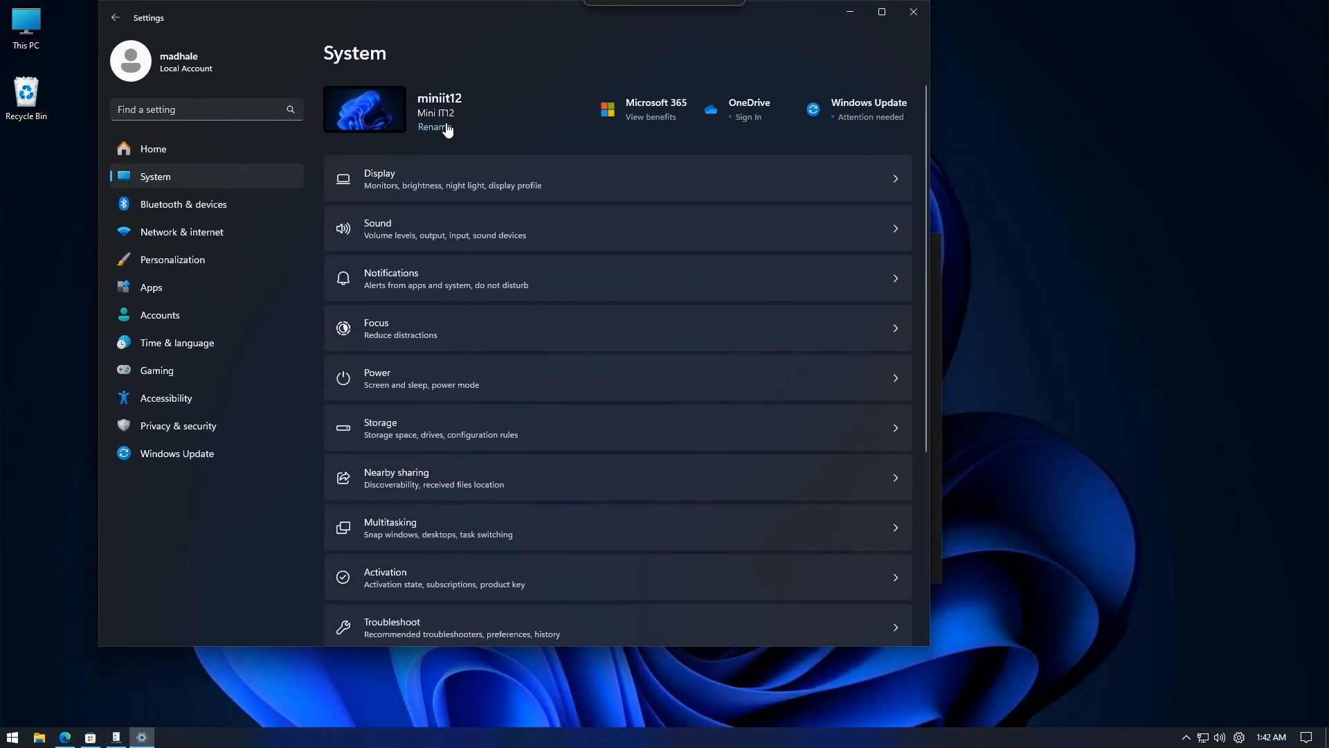
left_click(401, 193)
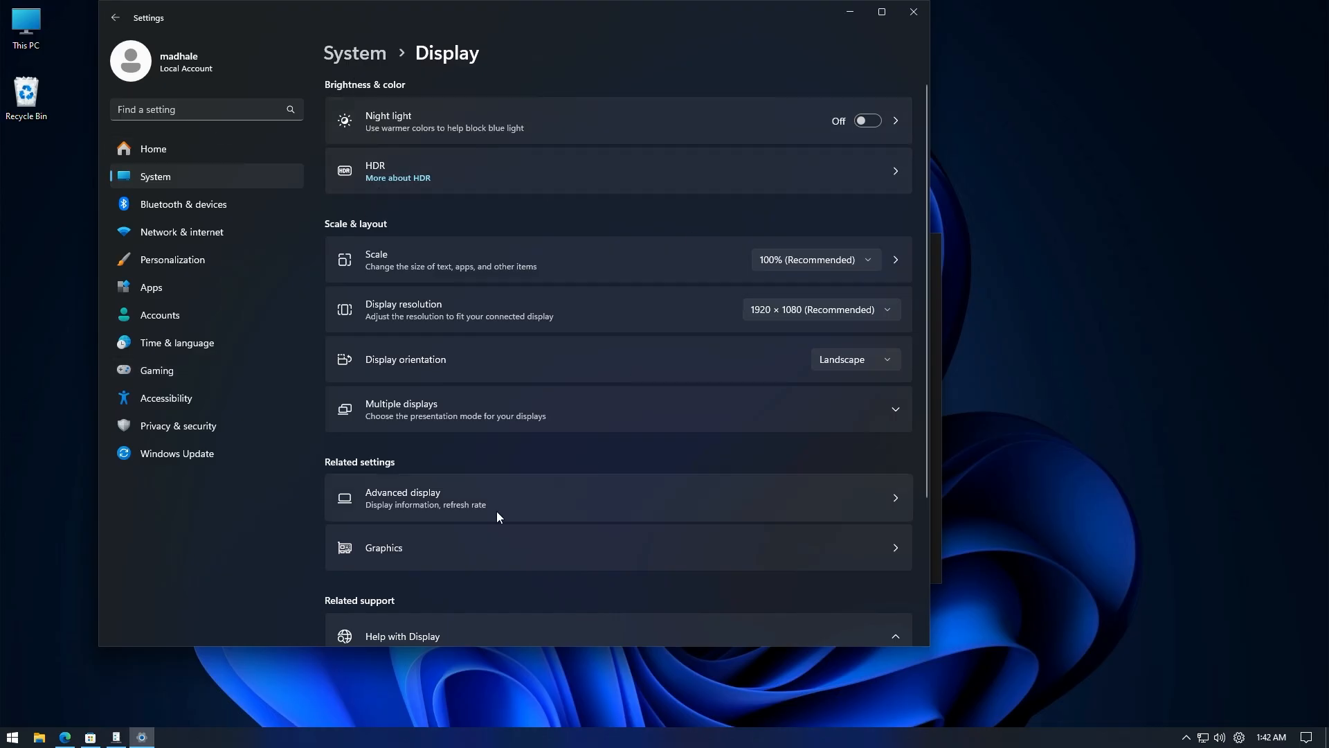
scroll(381, 488, "down", 3)
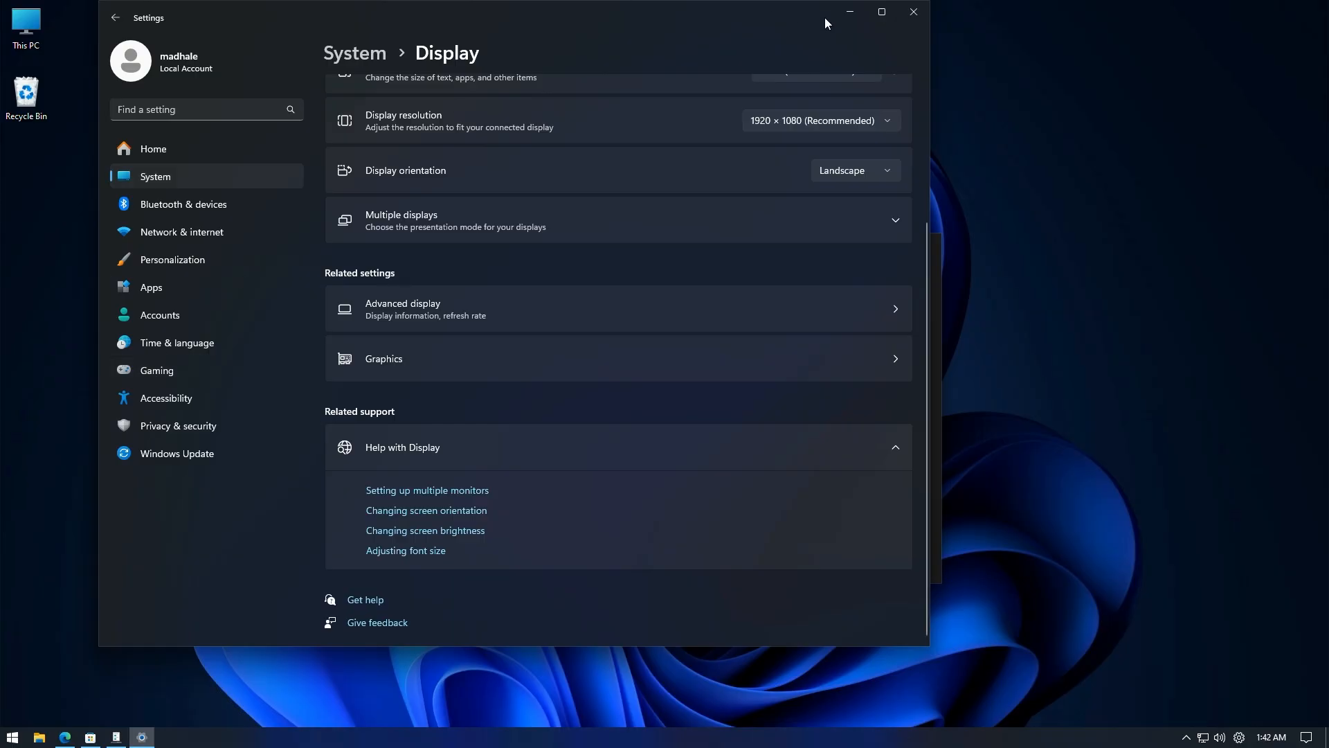
left_click(912, 19)
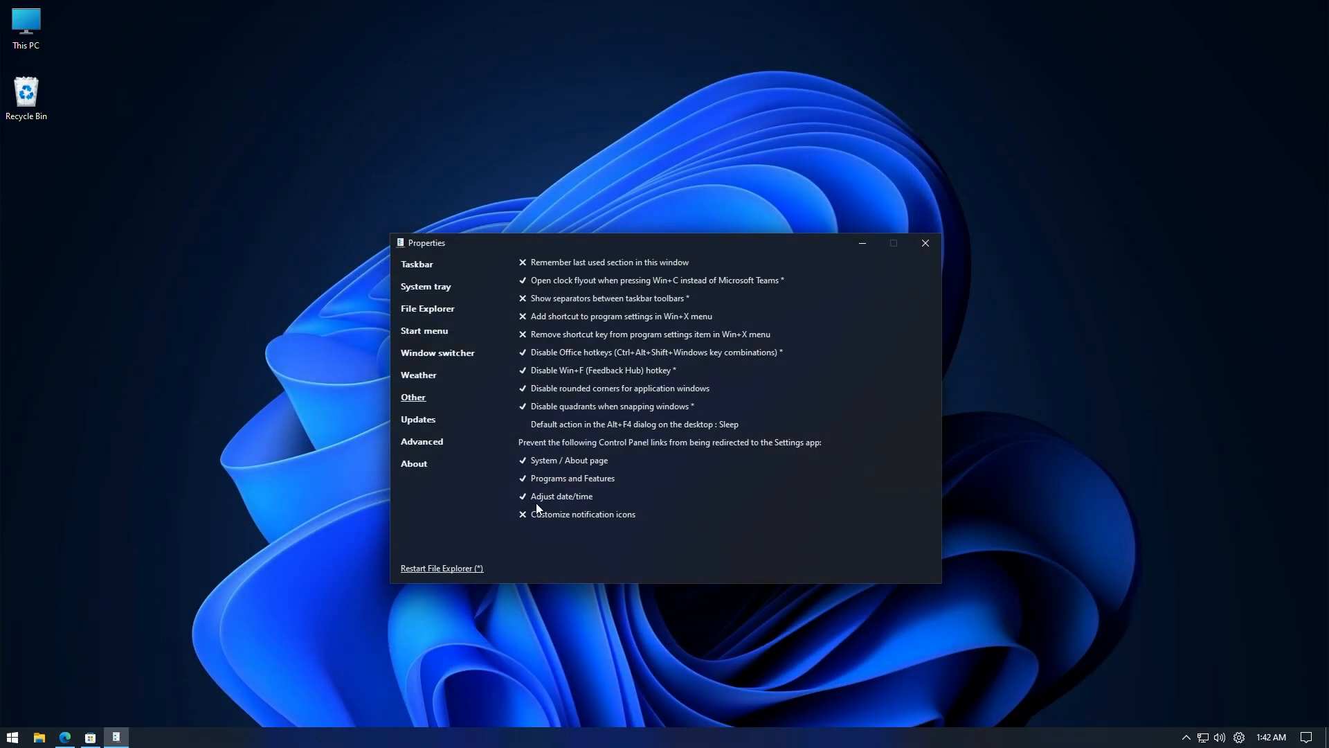
Step: Find and open the Control Panel System page, enlarge its window, view Device Manager from it, then close both windows
key("super")
type("syste")
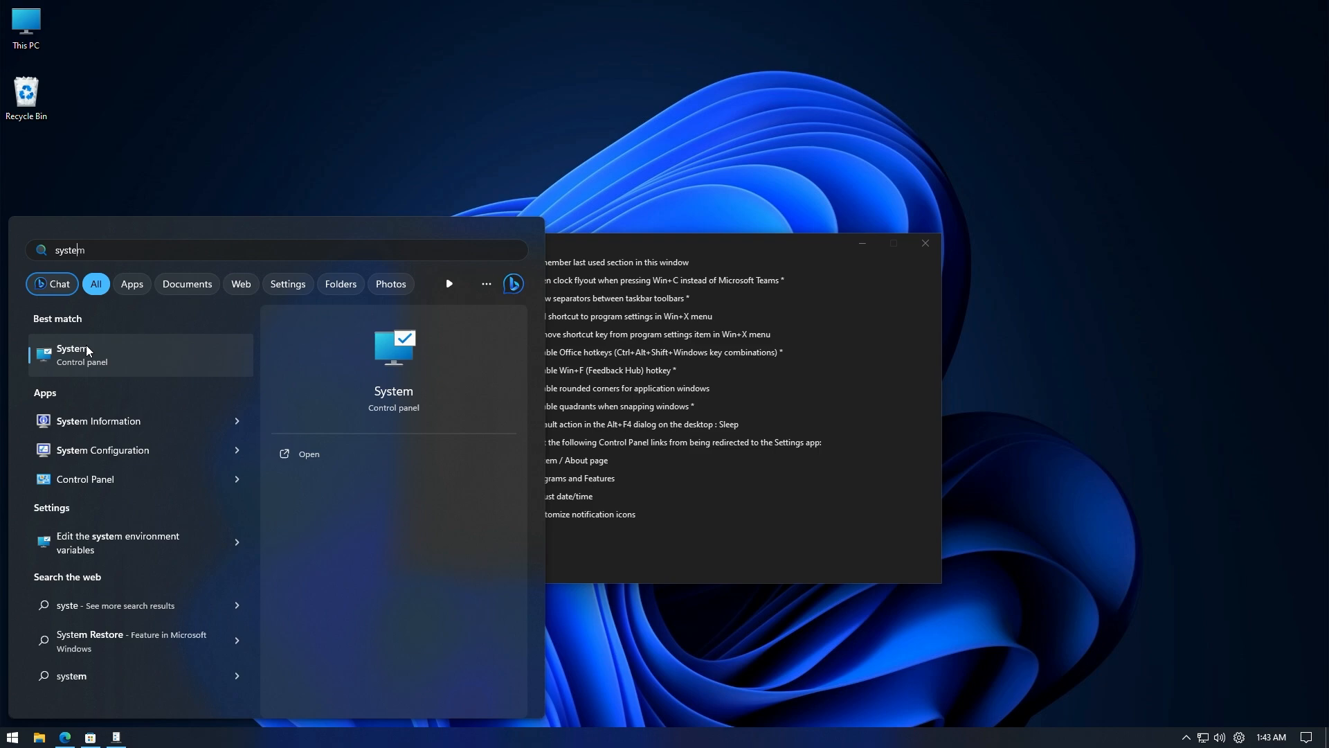
left_click(86, 348)
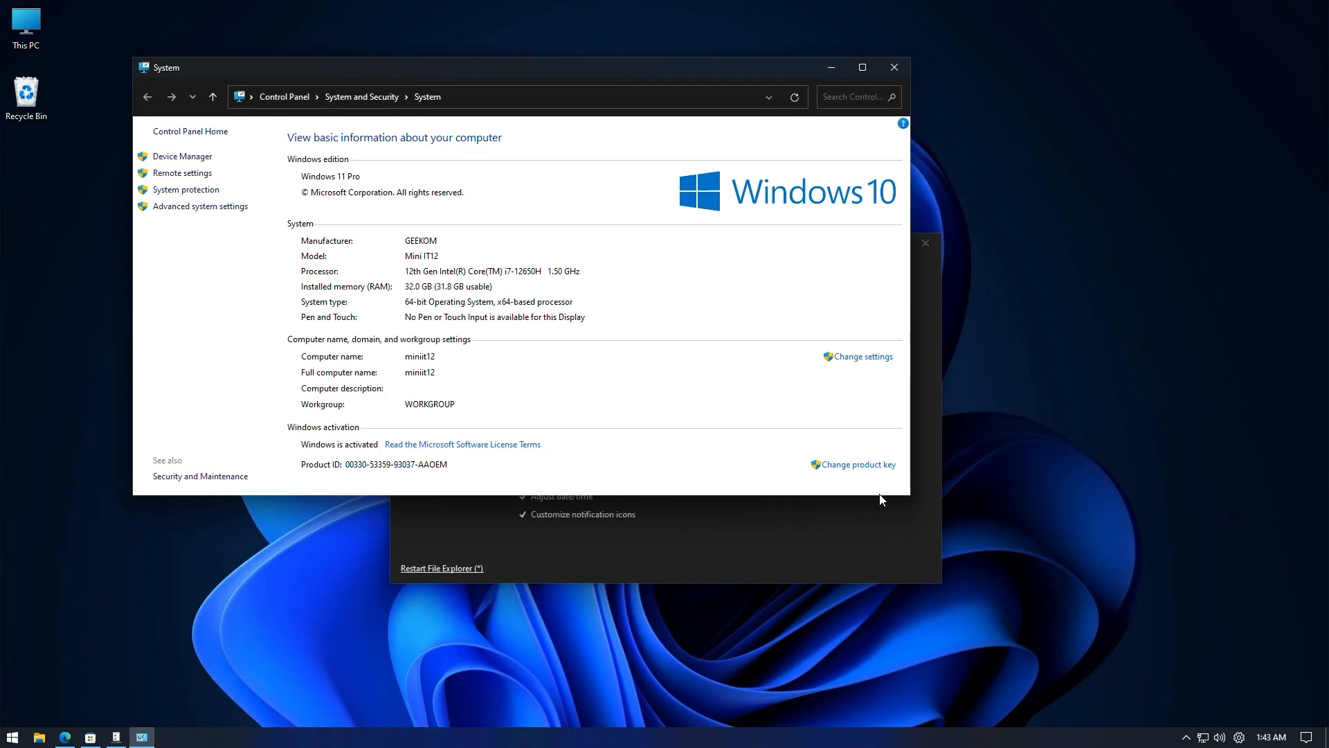
left_click_drag(910, 497, 898, 601)
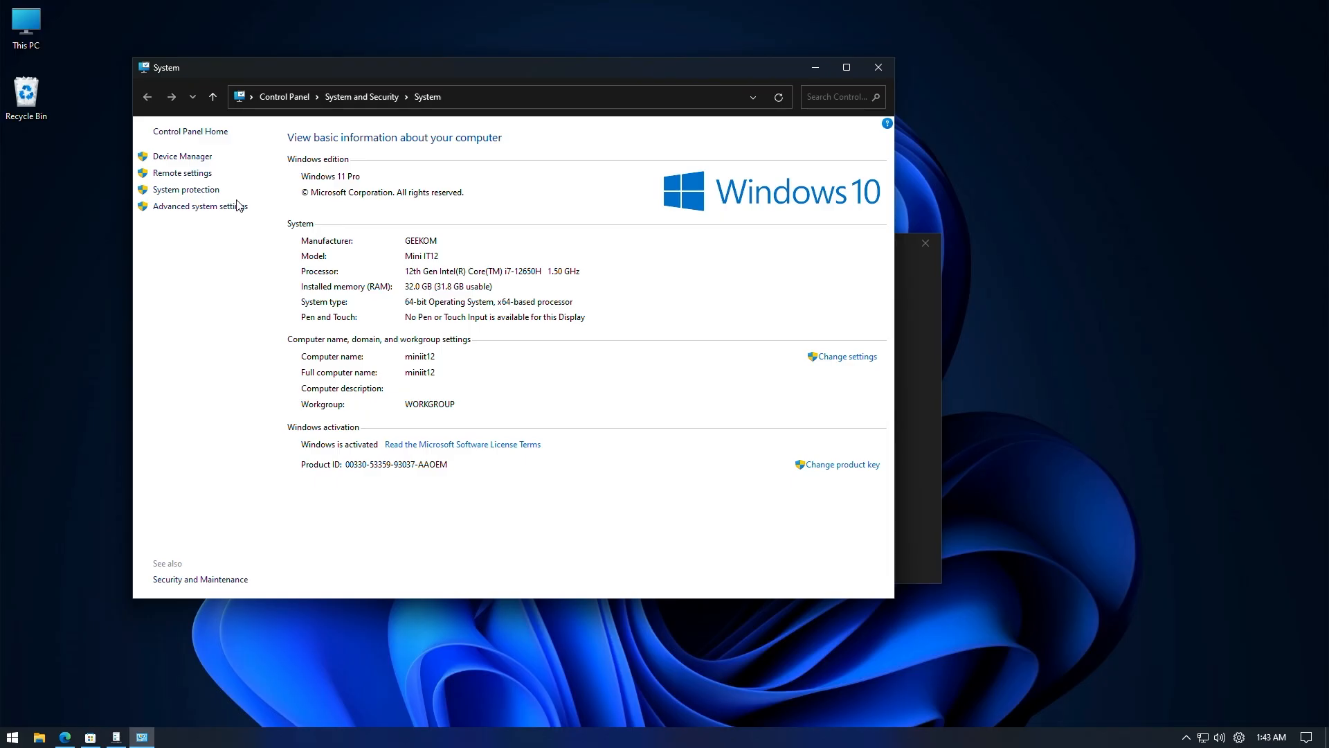
left_click(175, 157)
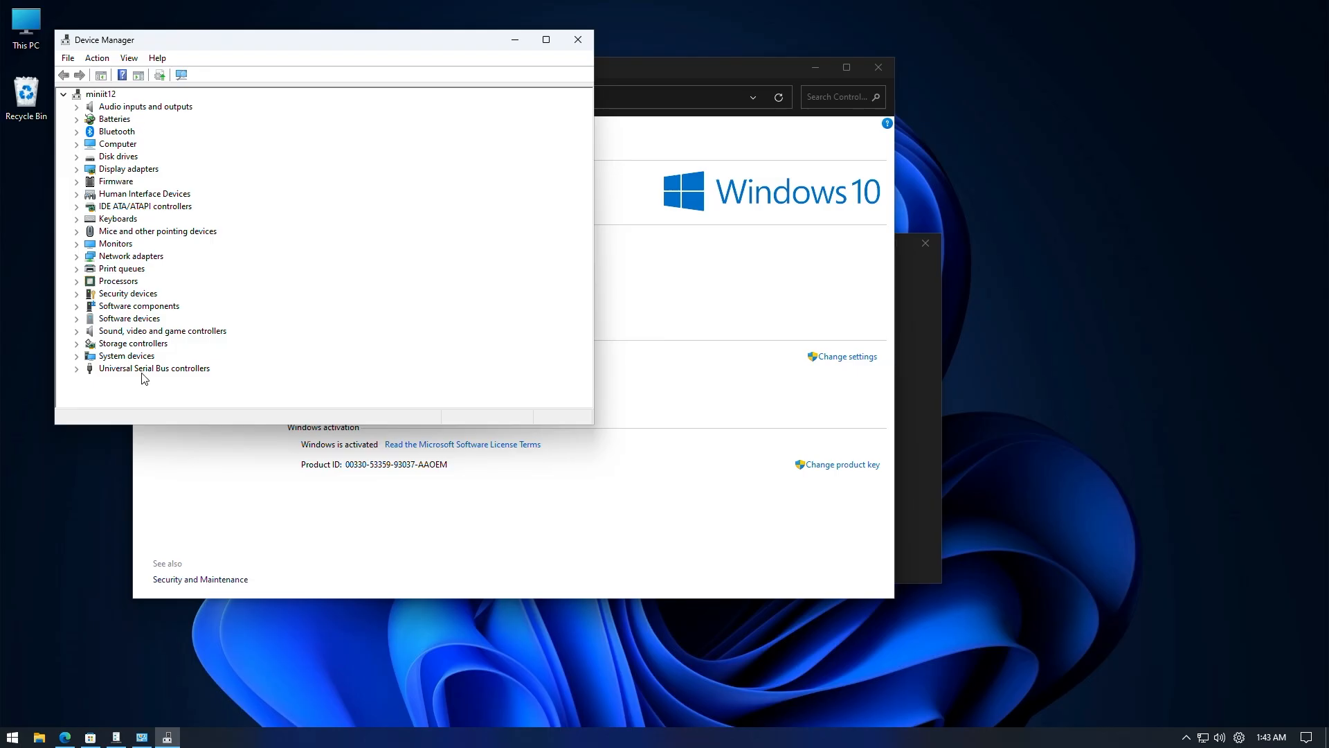
left_click(575, 40)
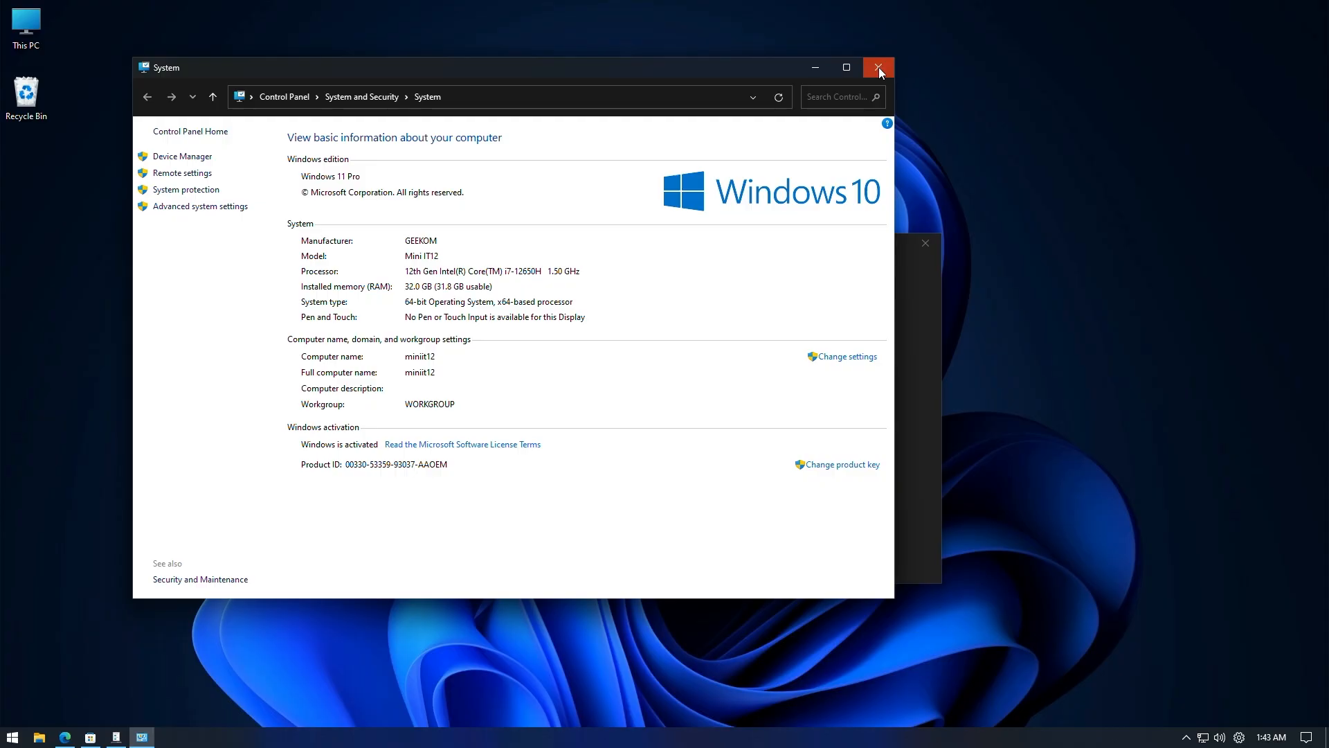
left_click(879, 68)
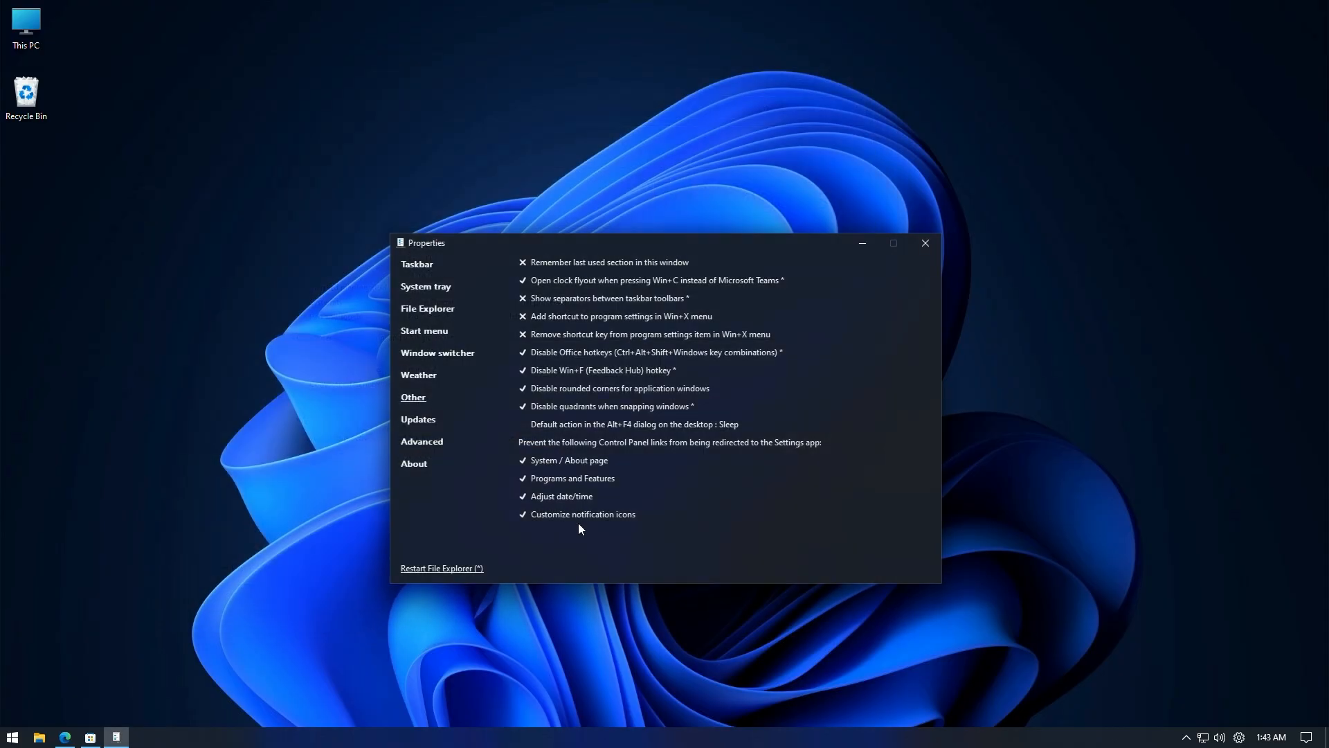
Step: Check for program updates in the Updates section of Properties and dismiss the resulting notification
left_click(409, 420)
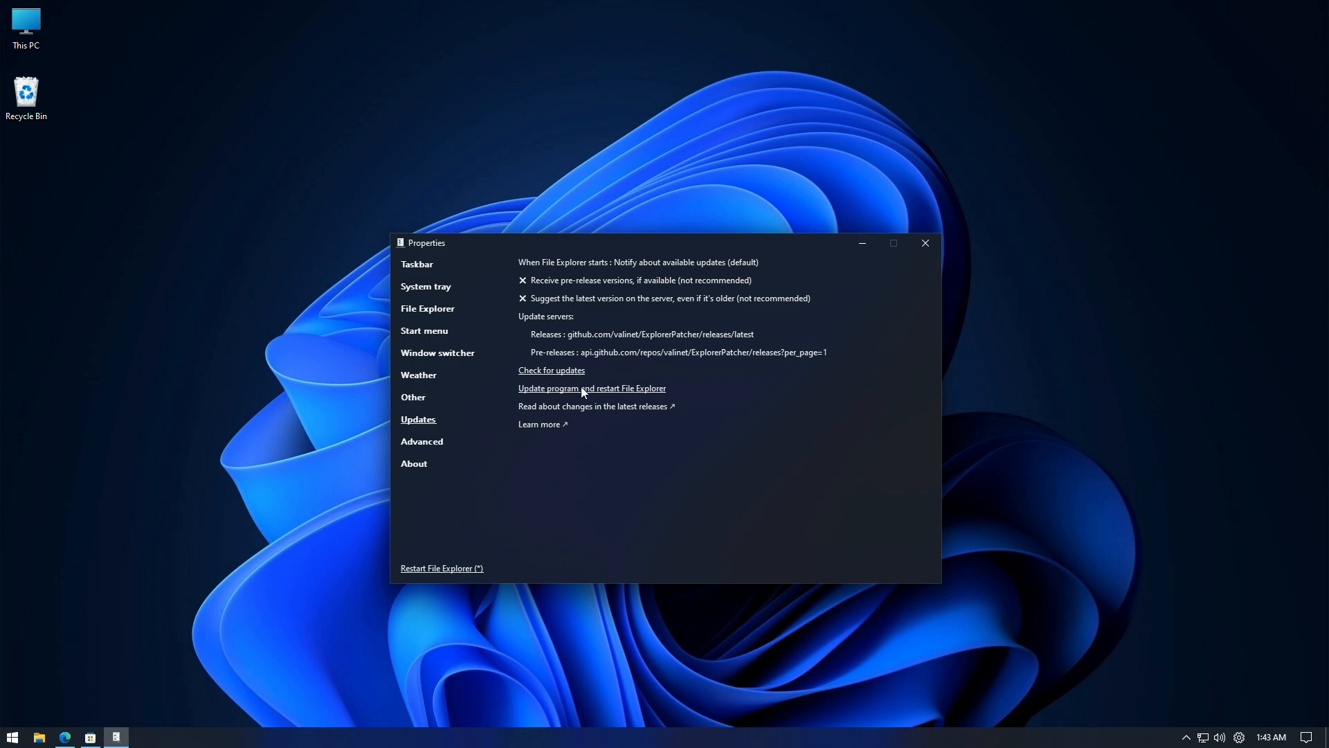
left_click(567, 372)
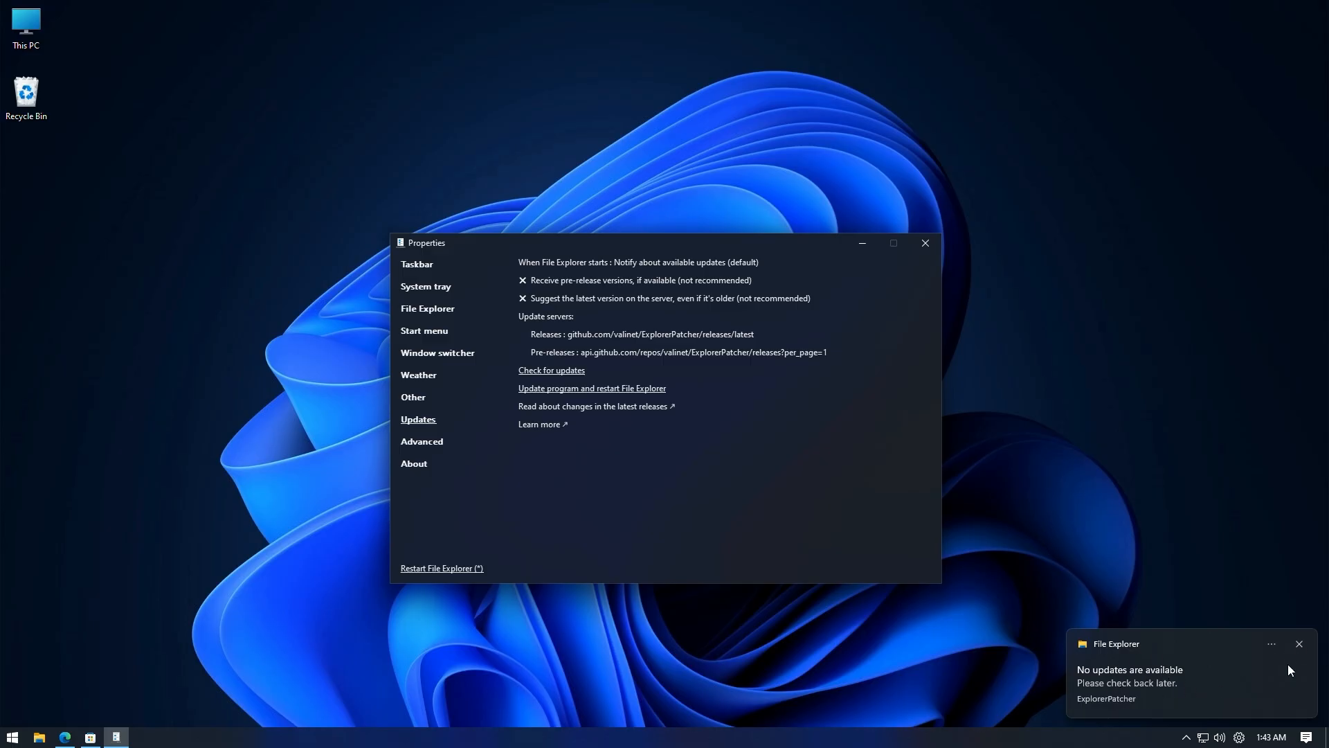
left_click(1300, 644)
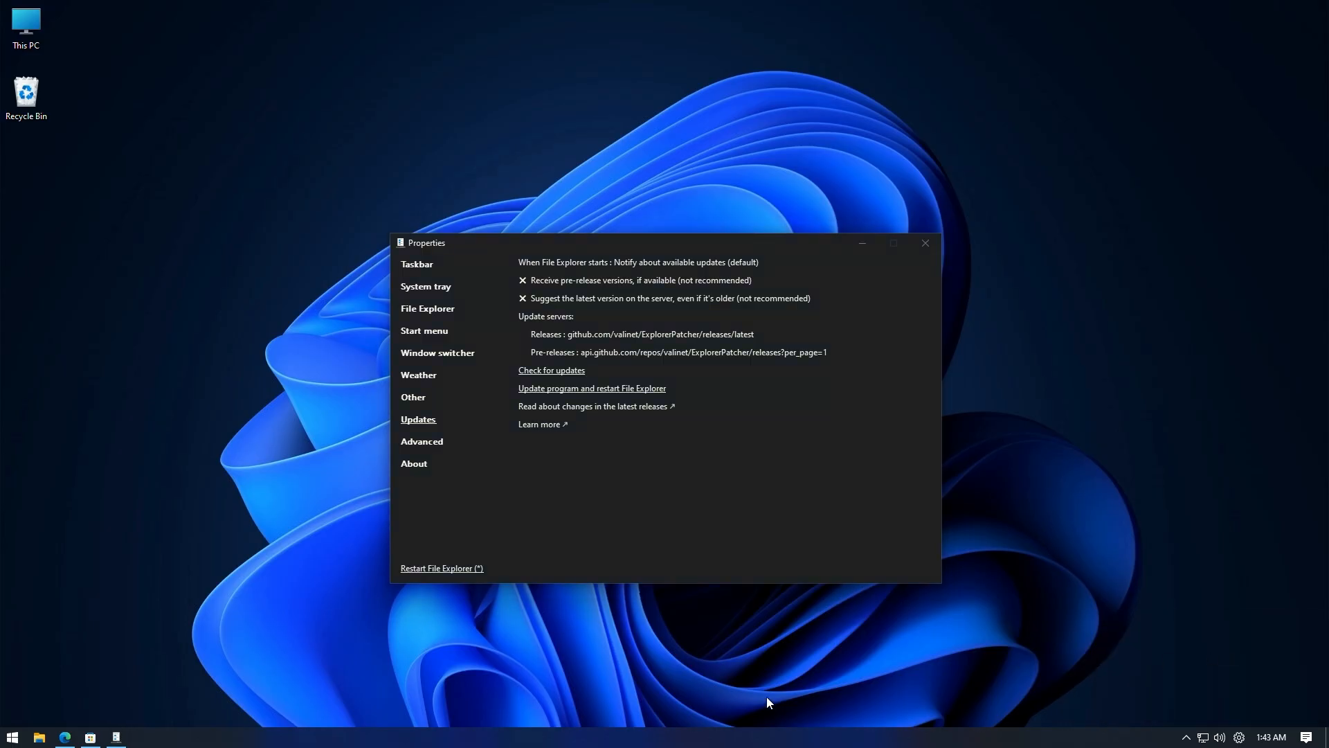
right_click(703, 738)
left_click(756, 681)
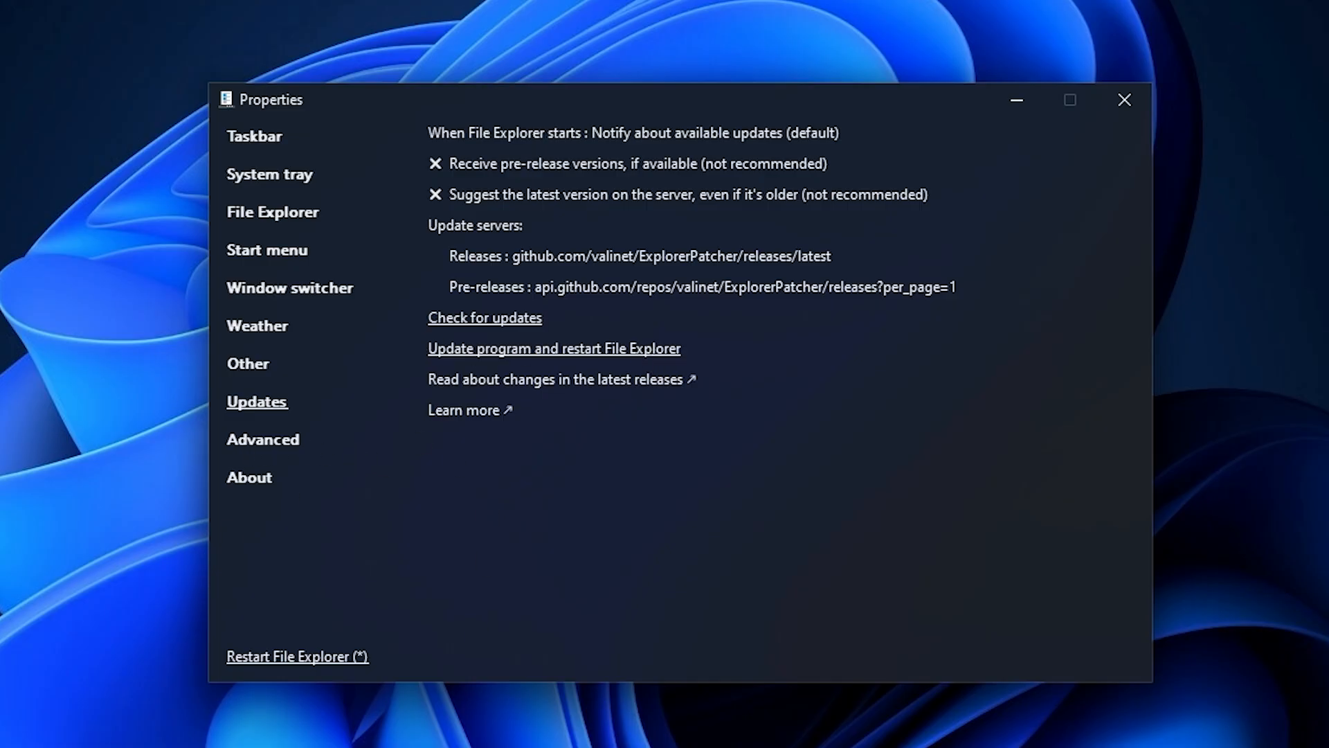
Step: Try showing the Windows build info on the desktop, then turn it off again, restarting File Explorer after each change
left_click(295, 441)
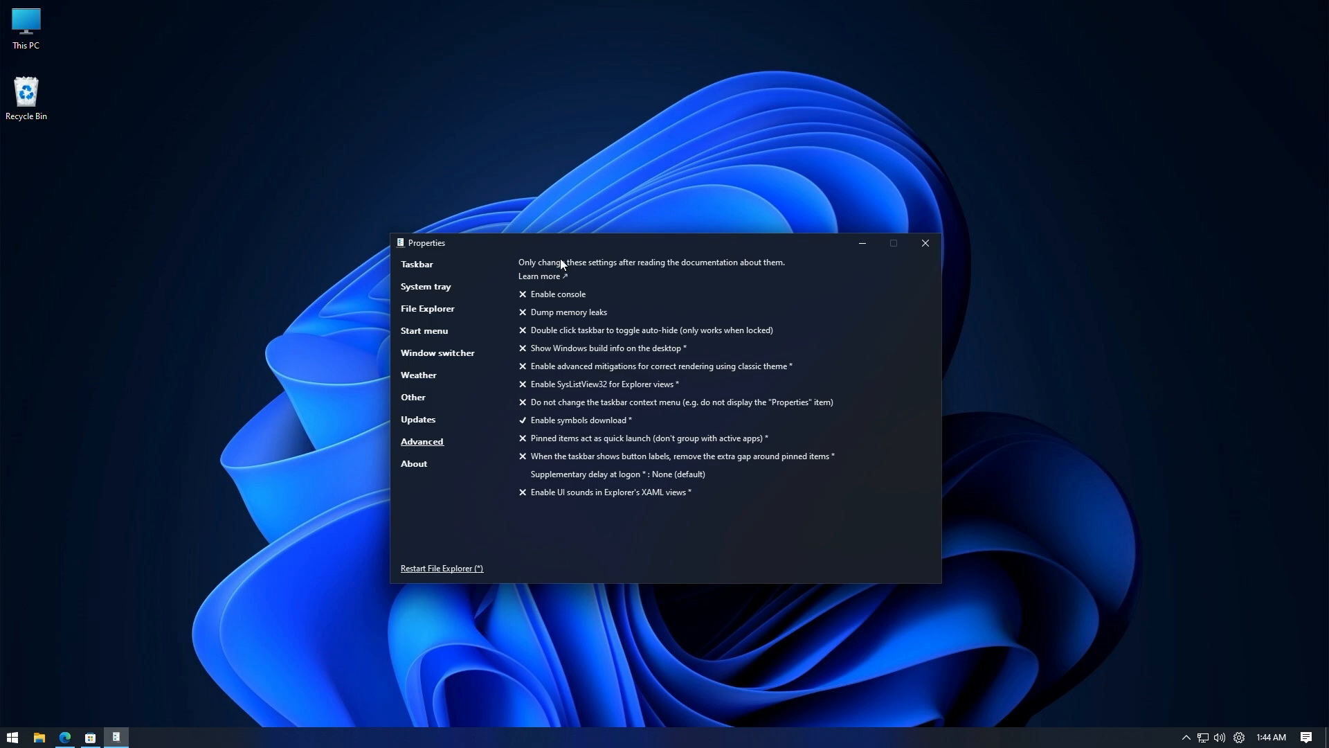
left_click(525, 349)
left_click(445, 568)
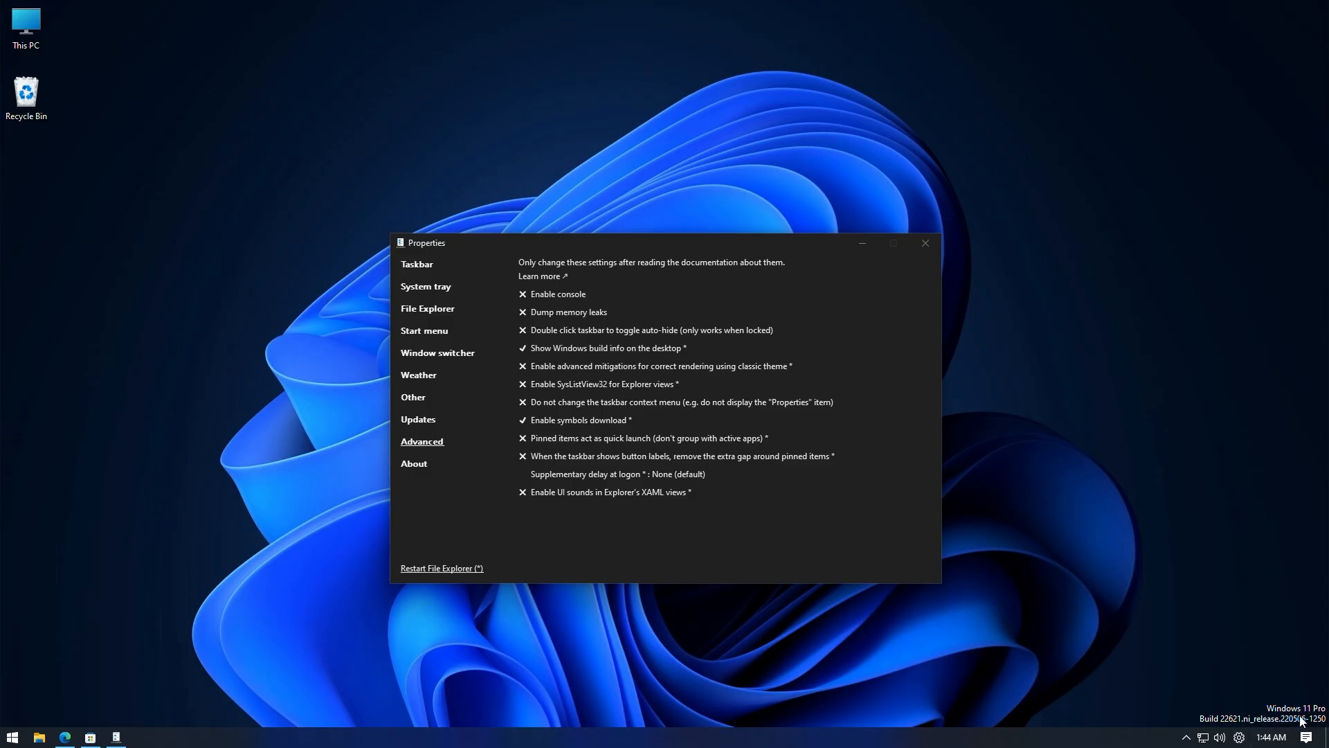
left_click(522, 348)
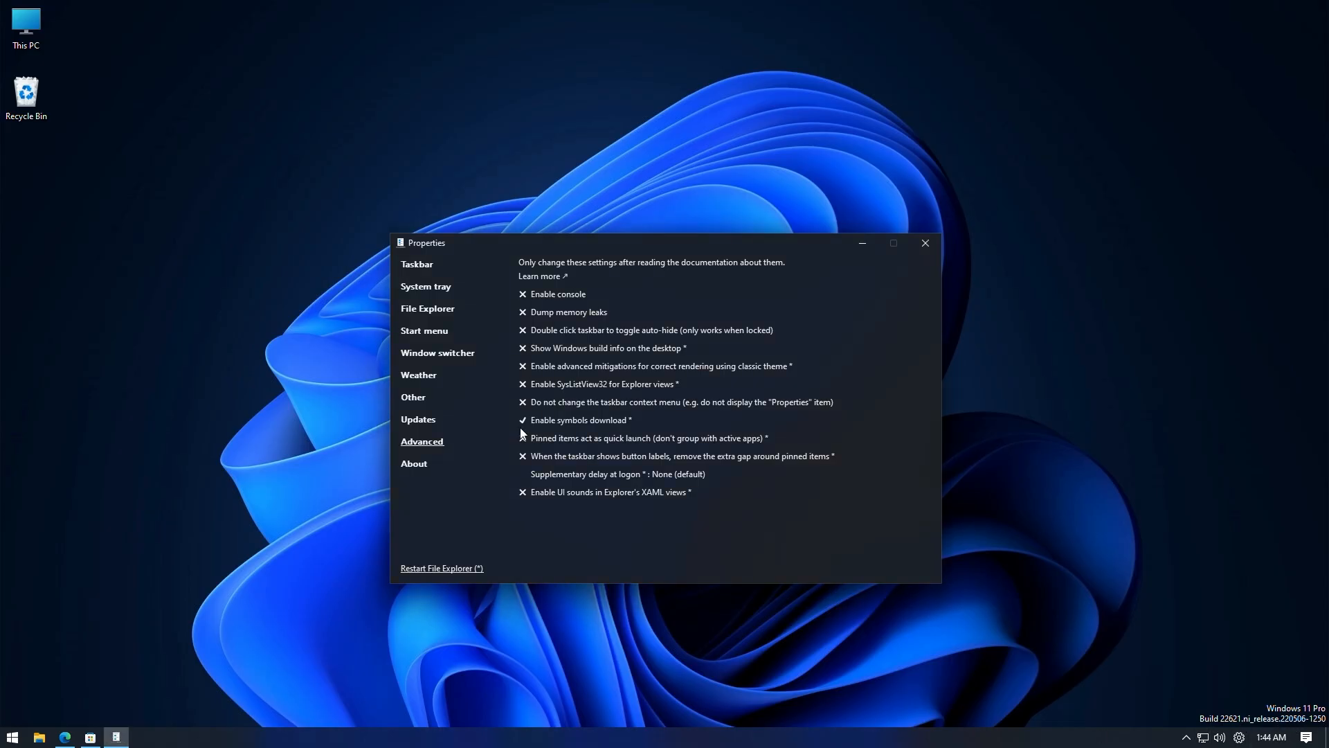
left_click(430, 570)
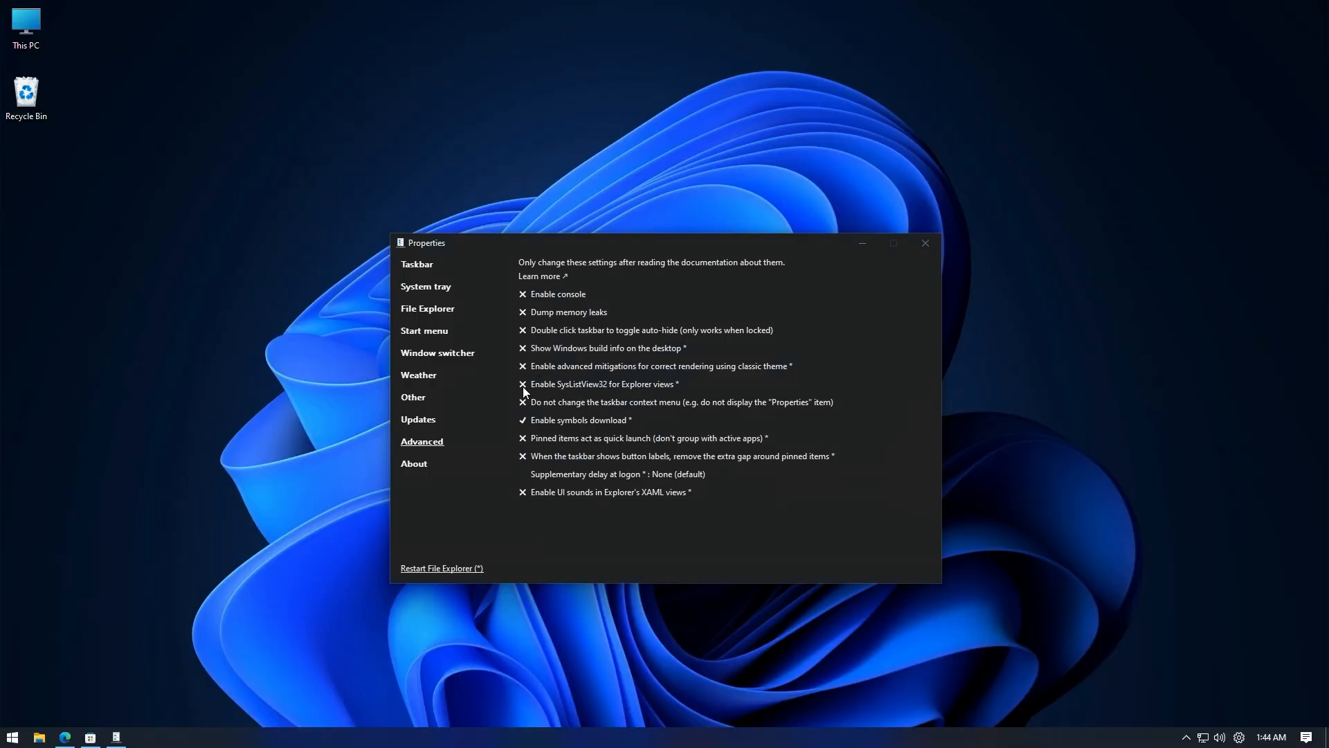
Step: Open the About section of Properties to examine the version details and the settings import, export and restore options
left_click(414, 464)
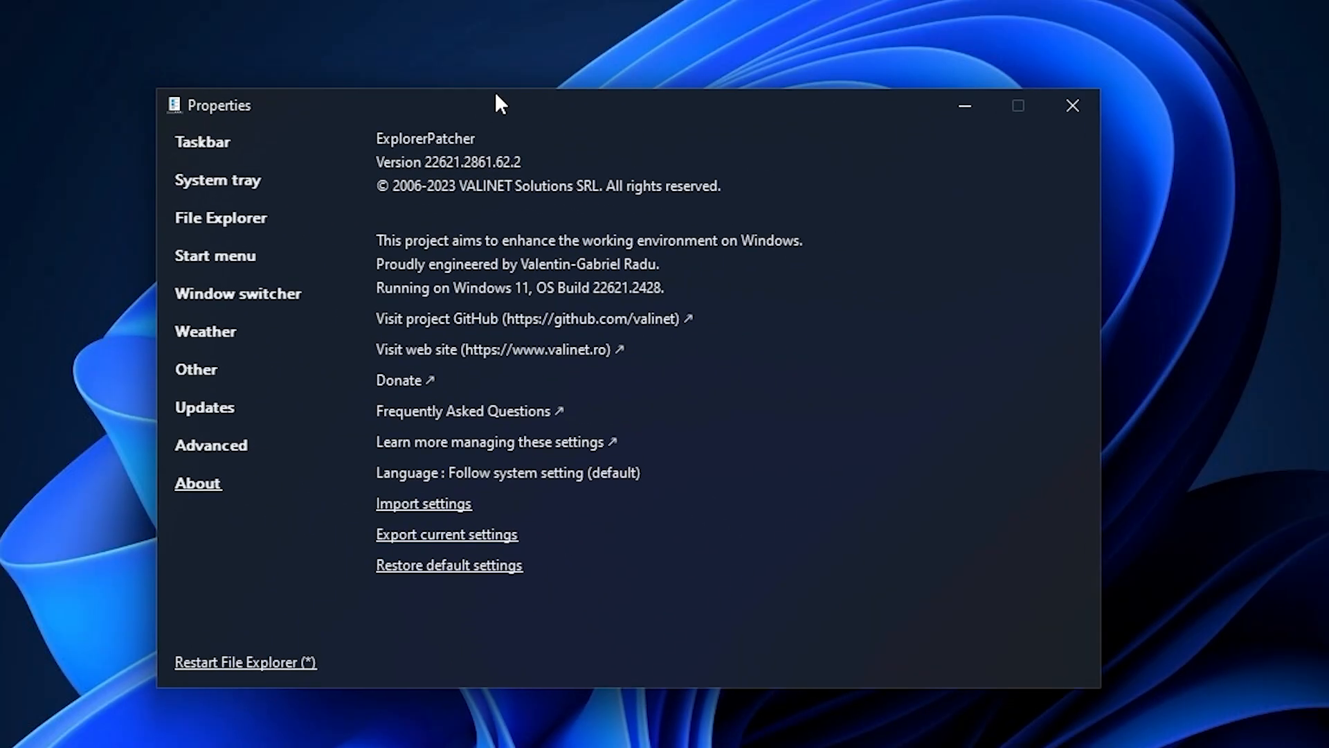
left_click_drag(495, 95, 533, 96)
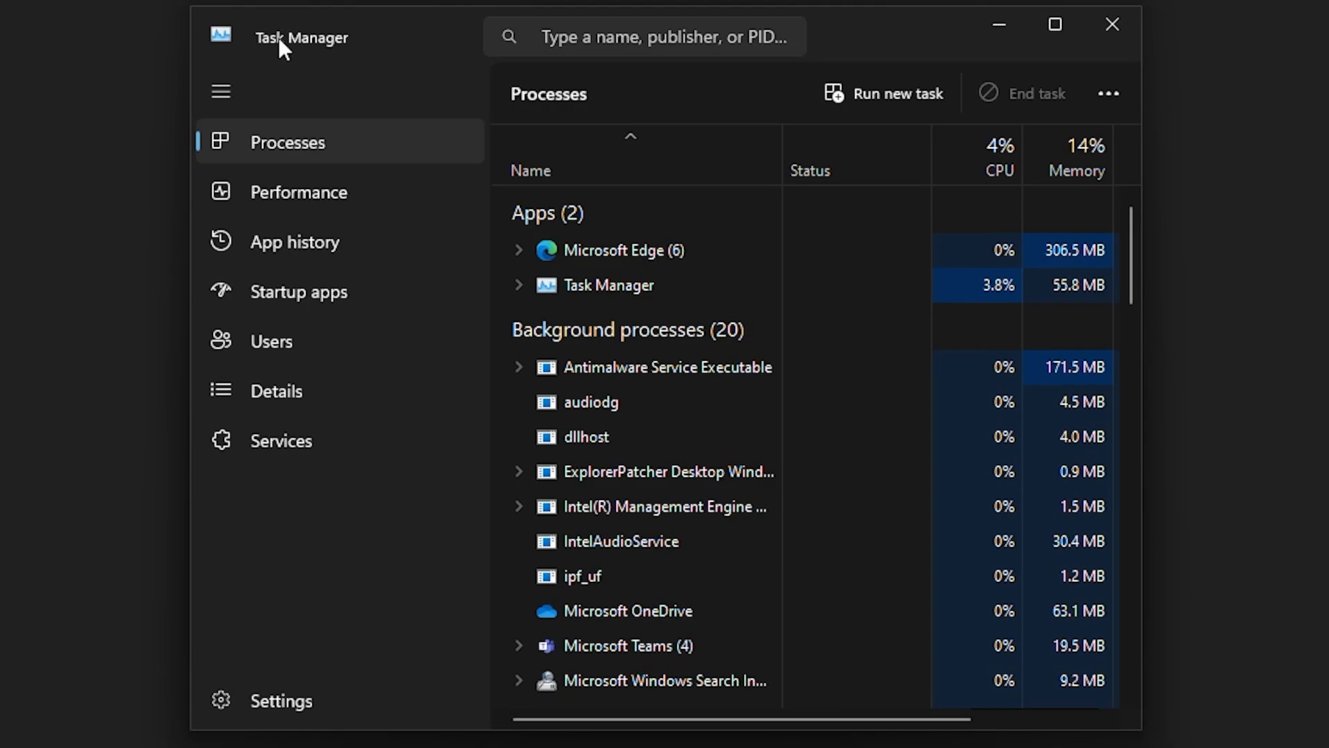
Step: Run "explorer" as a new task from Task Manager to bring back the desktop and taskbar
left_click_drag(456, 38, 362, 39)
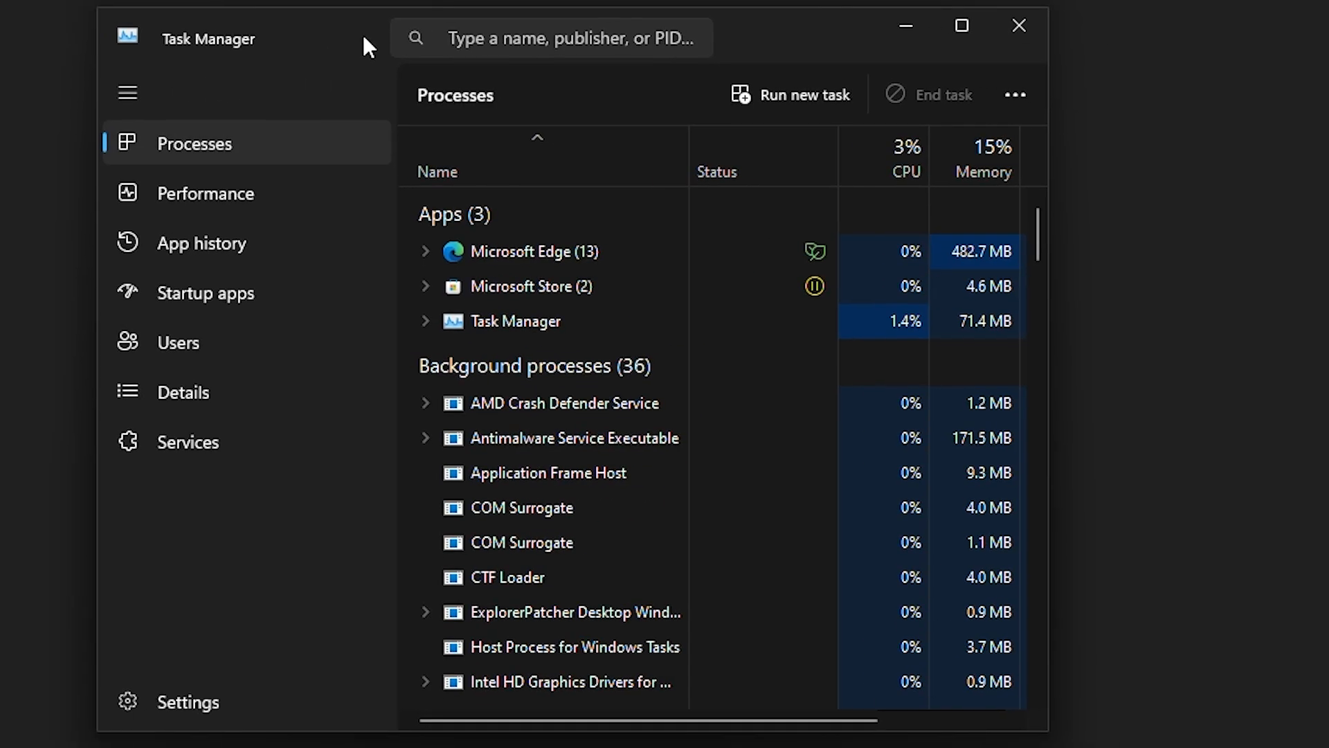
left_click(765, 109)
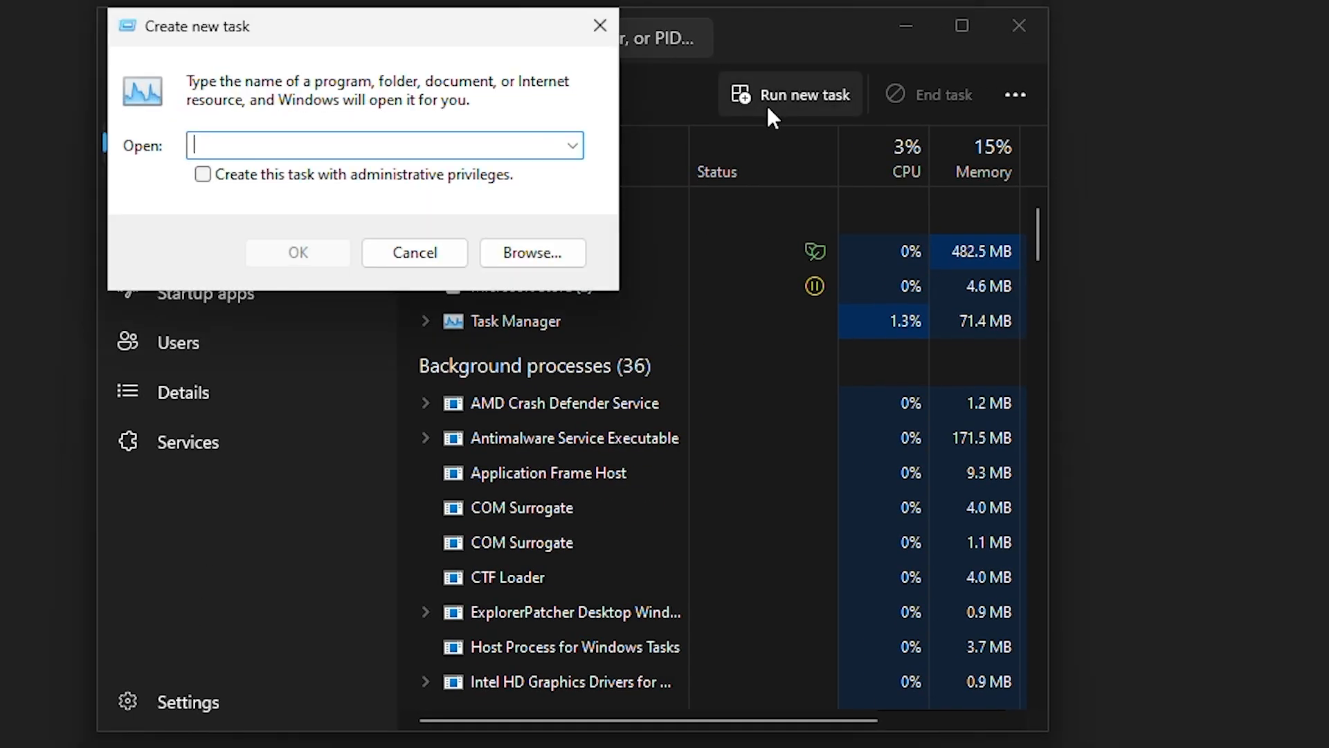
type("explorer")
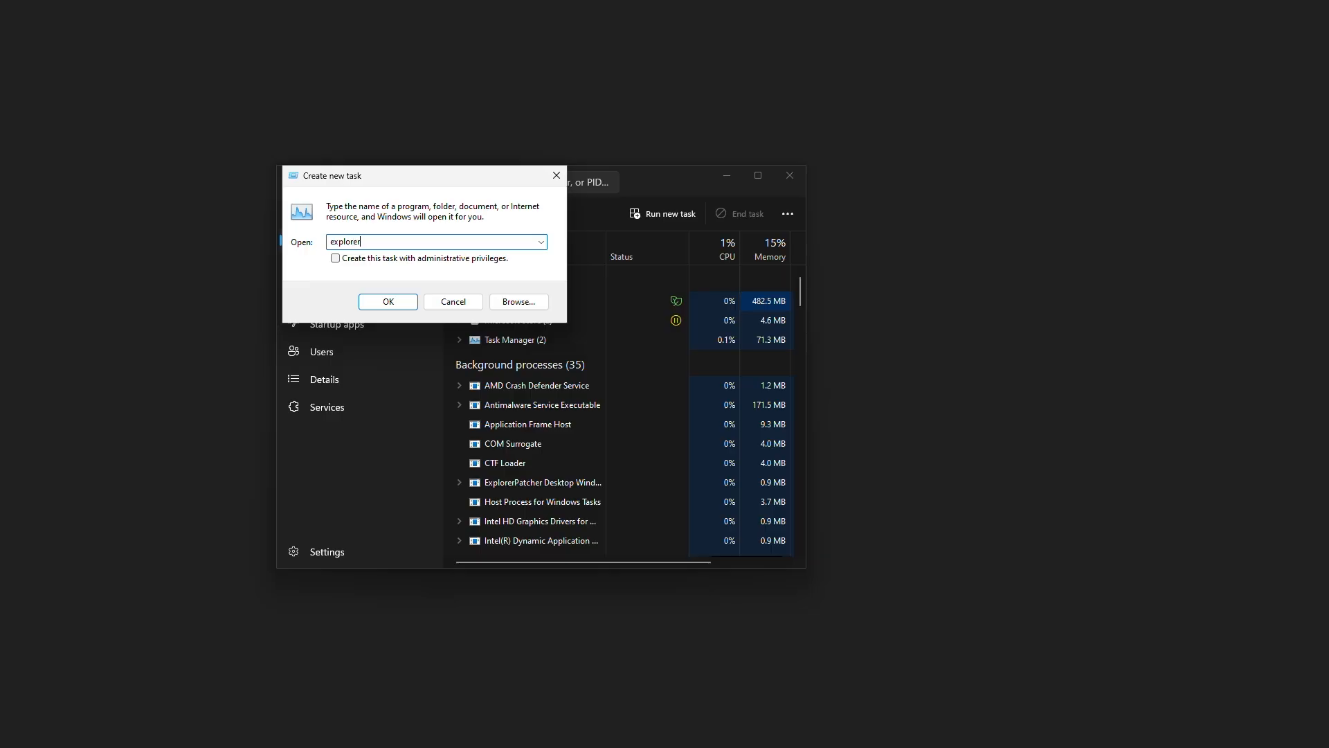
key("Return")
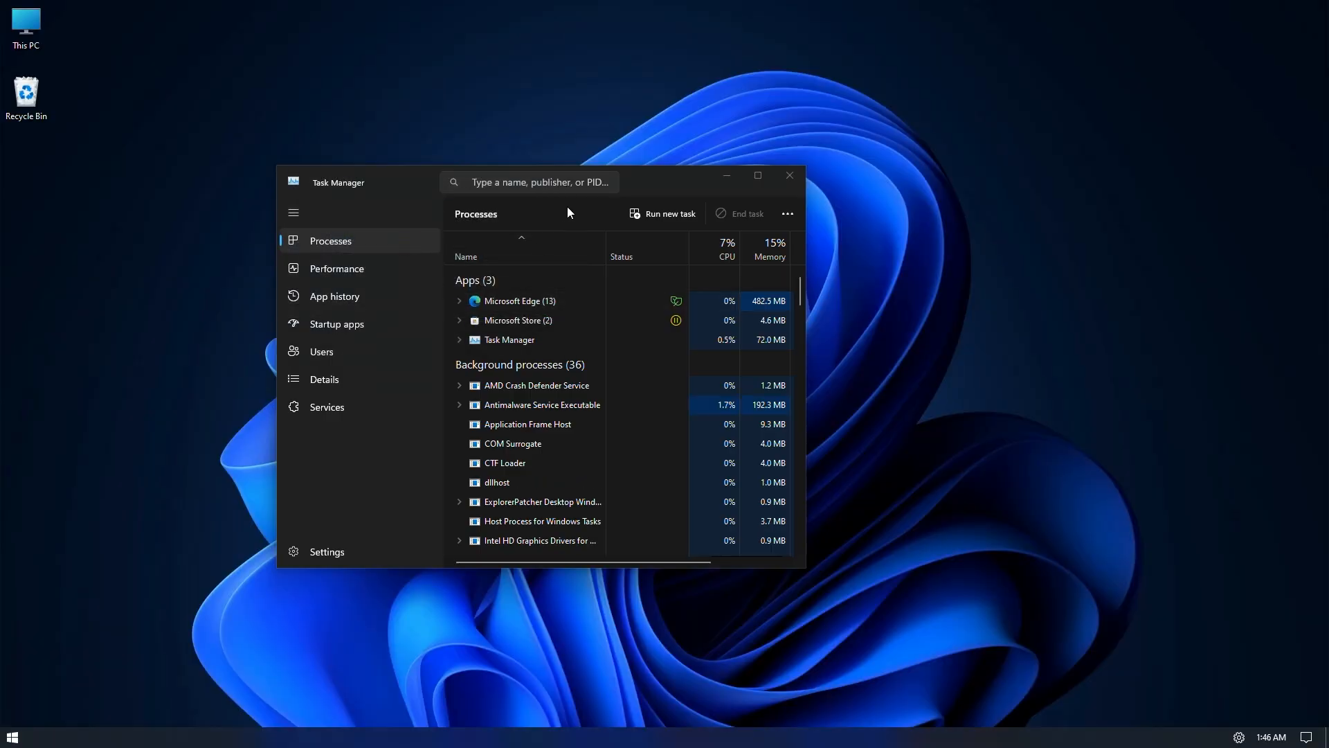